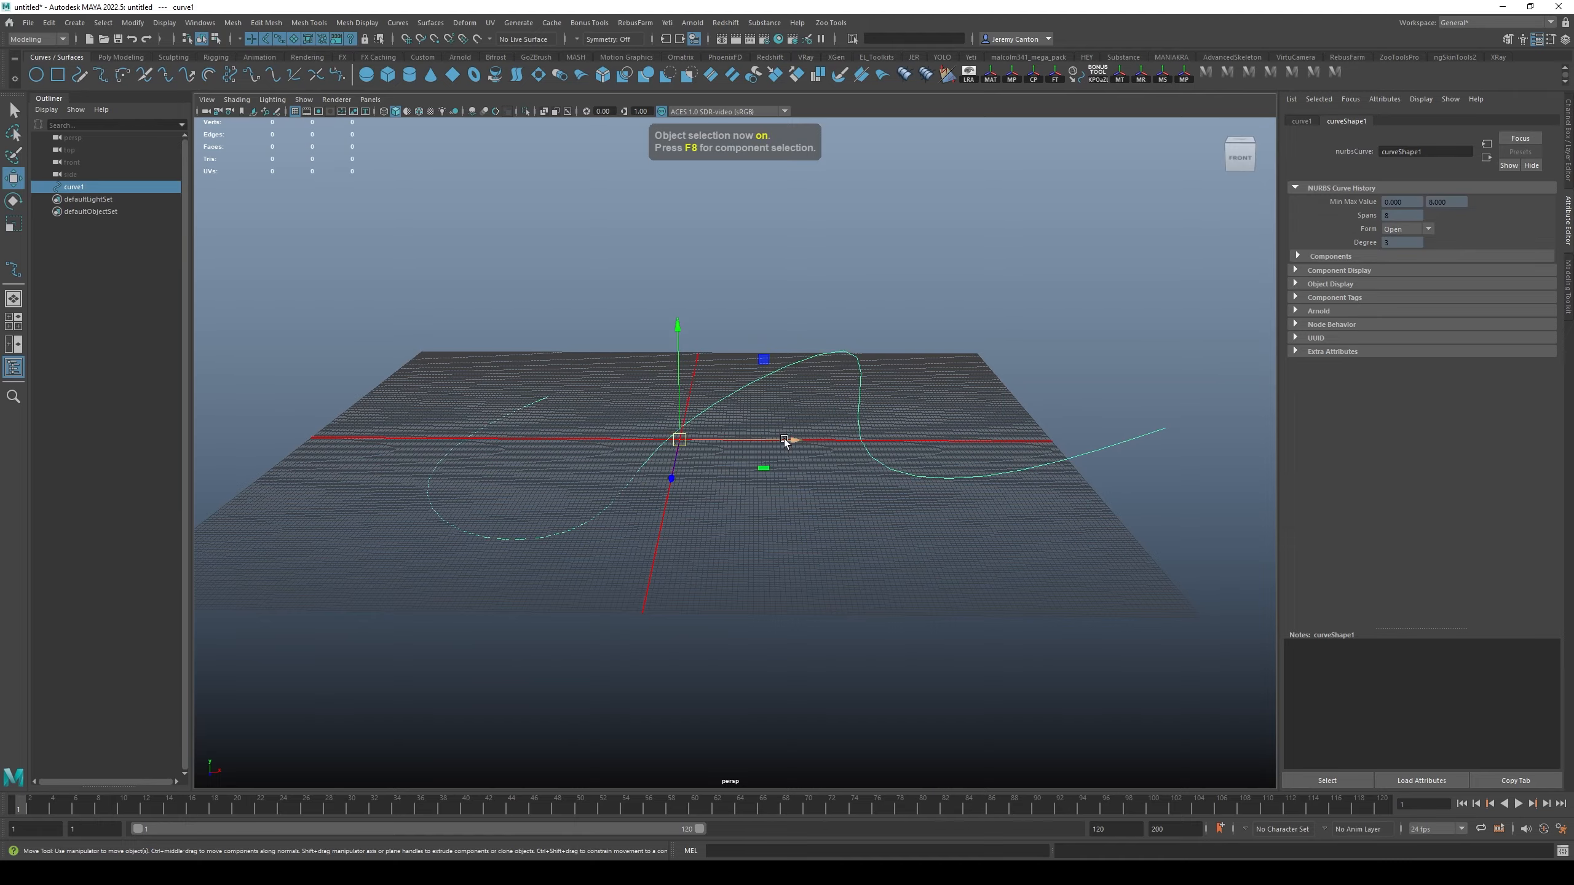
# Move the curve along the X axis to a Translate X of about 857, clear of the grid centre, and deselect it.
pyautogui.moveTo(791, 441); pyautogui.dragTo(1024, 441)
pyautogui.keyDown('alt'); pyautogui.moveTo(864, 513); pyautogui.dragTo(960, 510, button='right'); pyautogui.keyUp('alt')
pyautogui.keyDown('alt'); pyautogui.moveTo(959, 510); pyautogui.dragTo(926, 638, button='middle'); pyautogui.keyUp('alt')
pyautogui.moveTo(926, 638)
pyautogui.keyDown('alt'); pyautogui.mouseDown()
pyautogui.moveTo(1146, 640)
pyautogui.moveTo(924, 651)
pyautogui.mouseUp(); pyautogui.keyUp('alt')
pyautogui.keyDown('alt'); pyautogui.moveTo(1040, 566); pyautogui.dragTo(959, 510, button='right'); pyautogui.keyUp('alt')
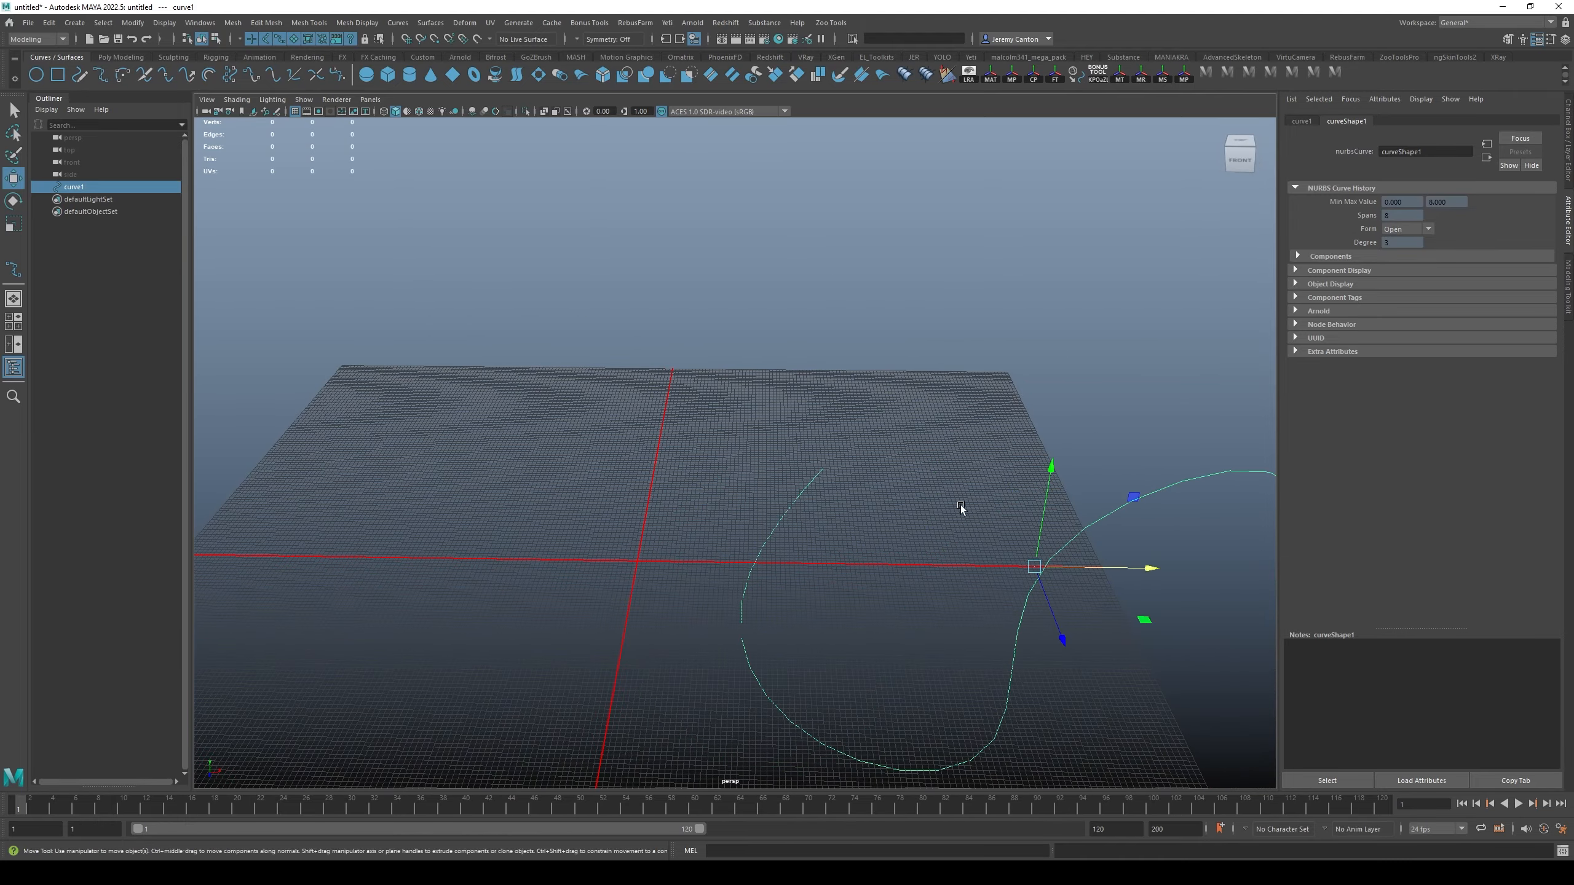
pyautogui.click(959, 510)
pyautogui.keyDown('alt'); pyautogui.moveTo(959, 509); pyautogui.dragTo(281, 257); pyautogui.keyUp('alt')
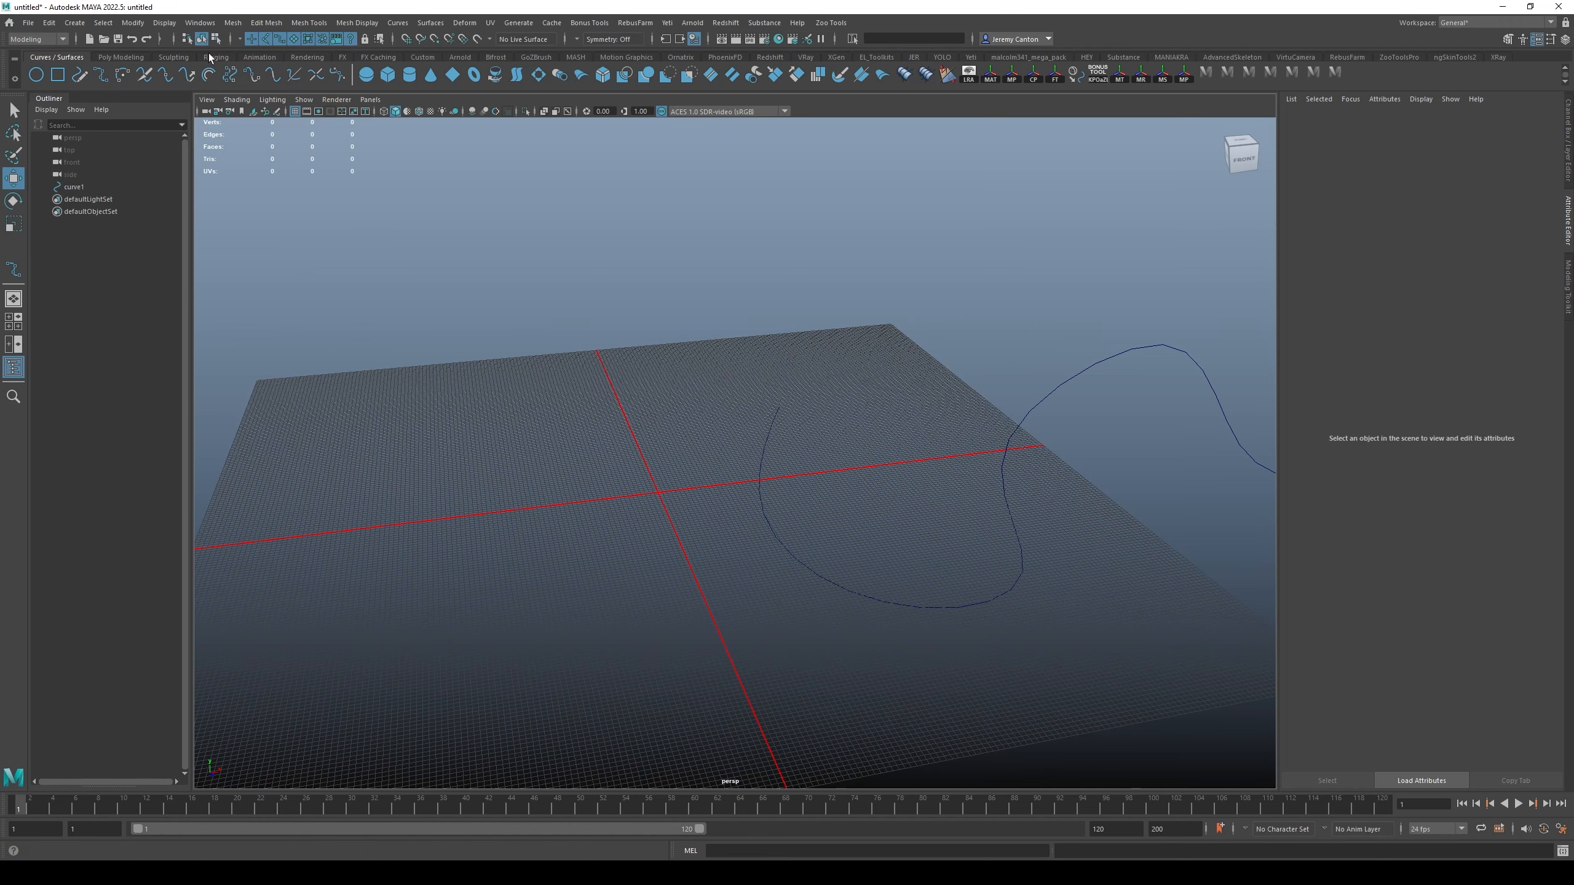
# Create a polygon cylinder at the origin and show its transform channels.
pyautogui.click(133, 59)
pyautogui.click(83, 74)
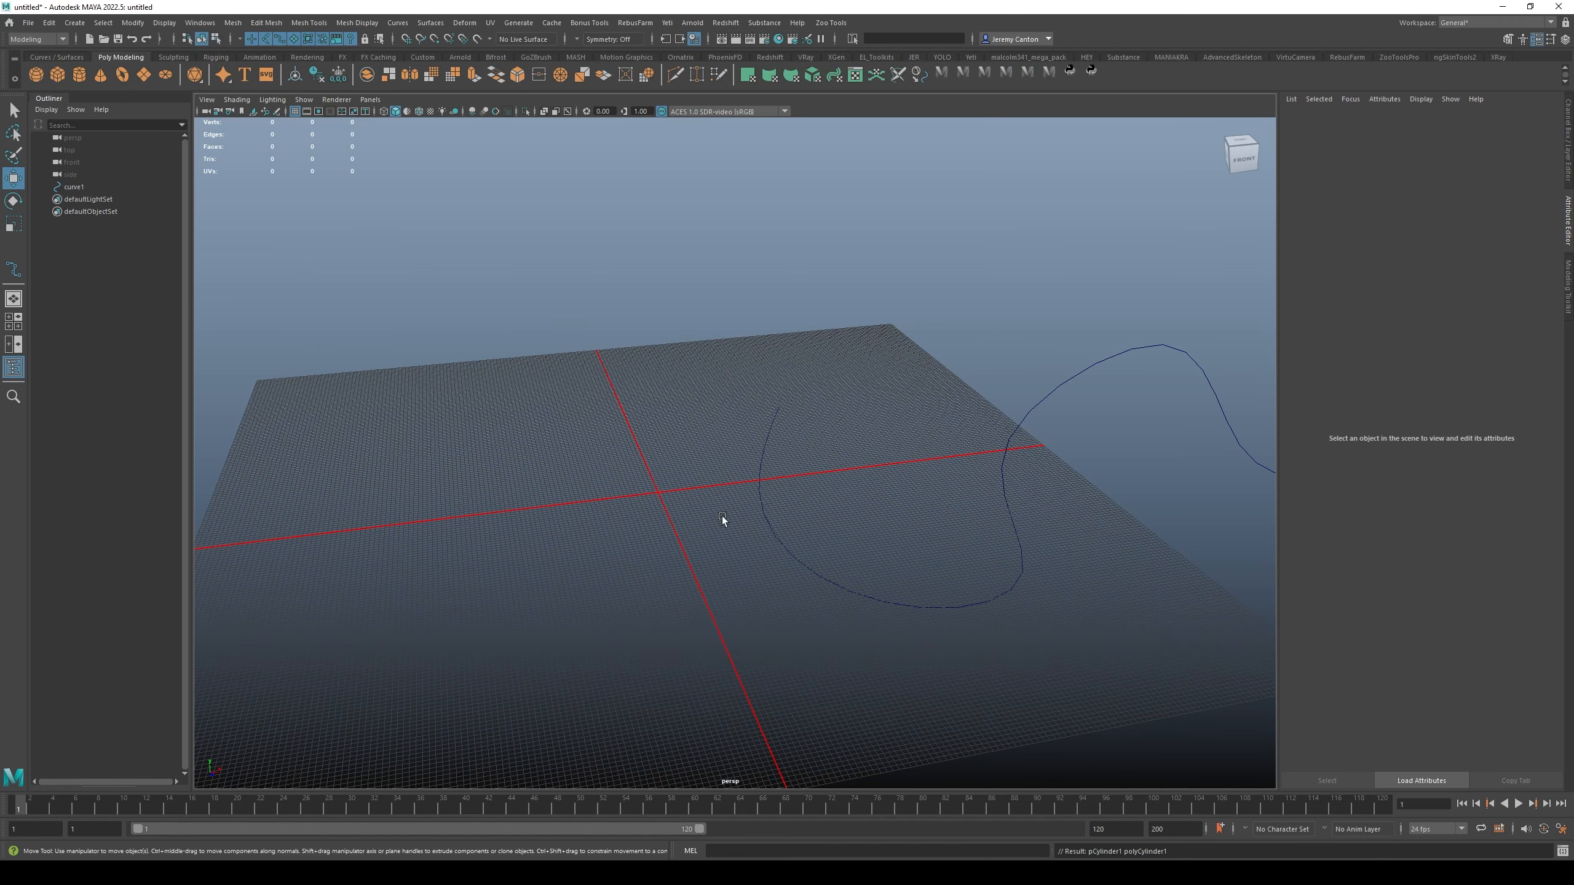
pyautogui.keyDown('alt'); pyautogui.moveTo(723, 520); pyautogui.dragTo(782, 651, button='right'); pyautogui.keyUp('alt')
pyautogui.keyDown('alt'); pyautogui.moveTo(688, 589); pyautogui.dragTo(703, 523, button='middle'); pyautogui.keyUp('alt')
pyautogui.press('e')
pyautogui.press('r')
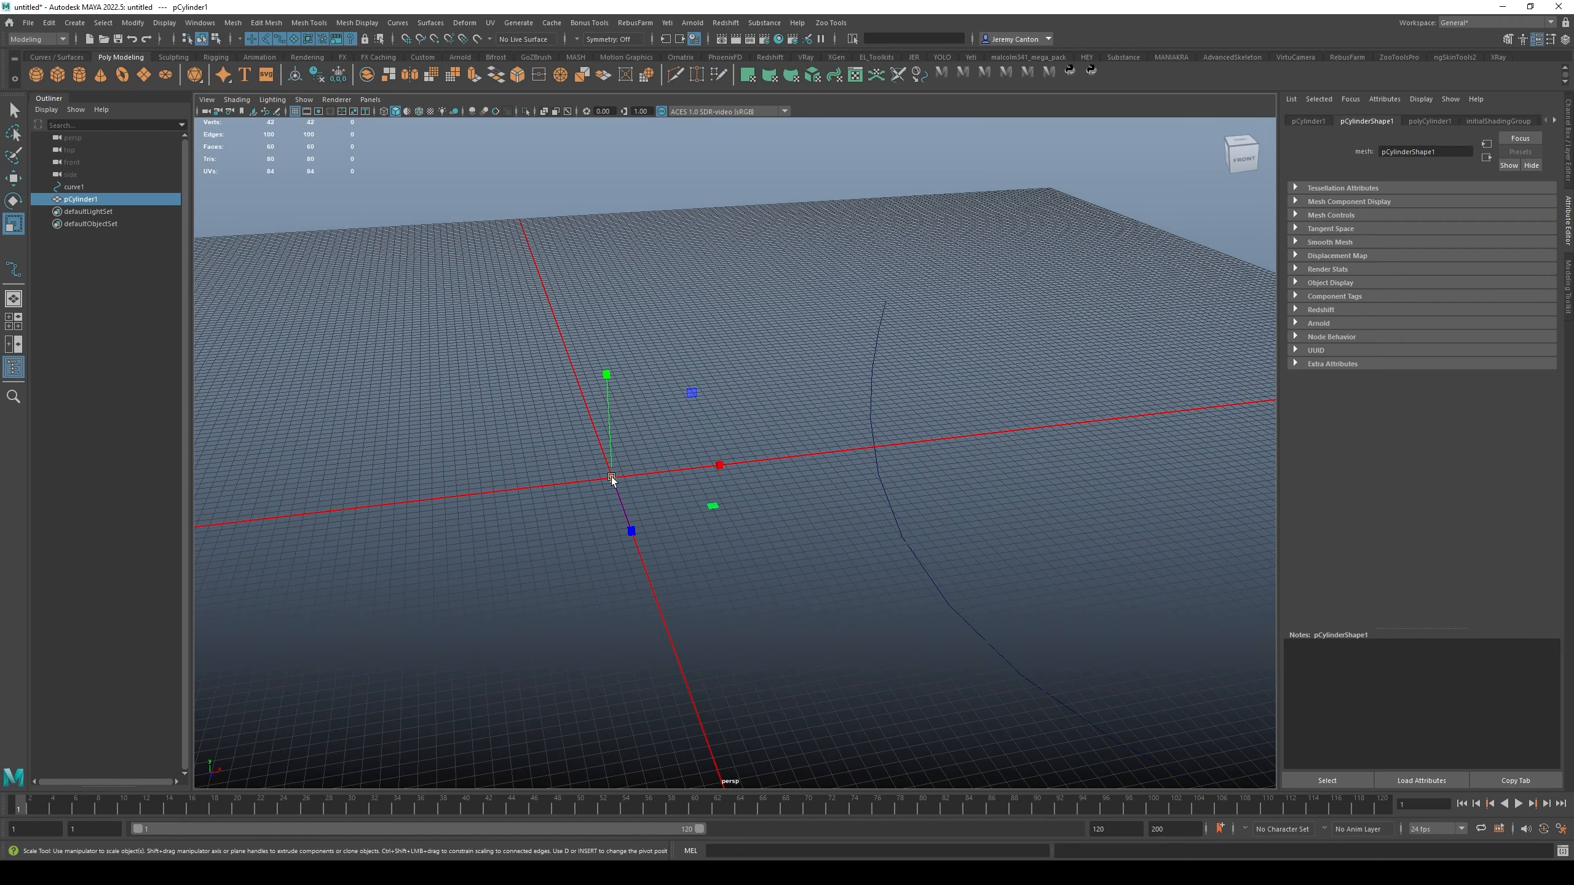
pyautogui.press('w')
pyautogui.hotkey('ctrl', 'a')
pyautogui.keyDown('alt'); pyautogui.moveTo(883, 344); pyautogui.dragTo(966, 397, button='right'); pyautogui.keyUp('alt')
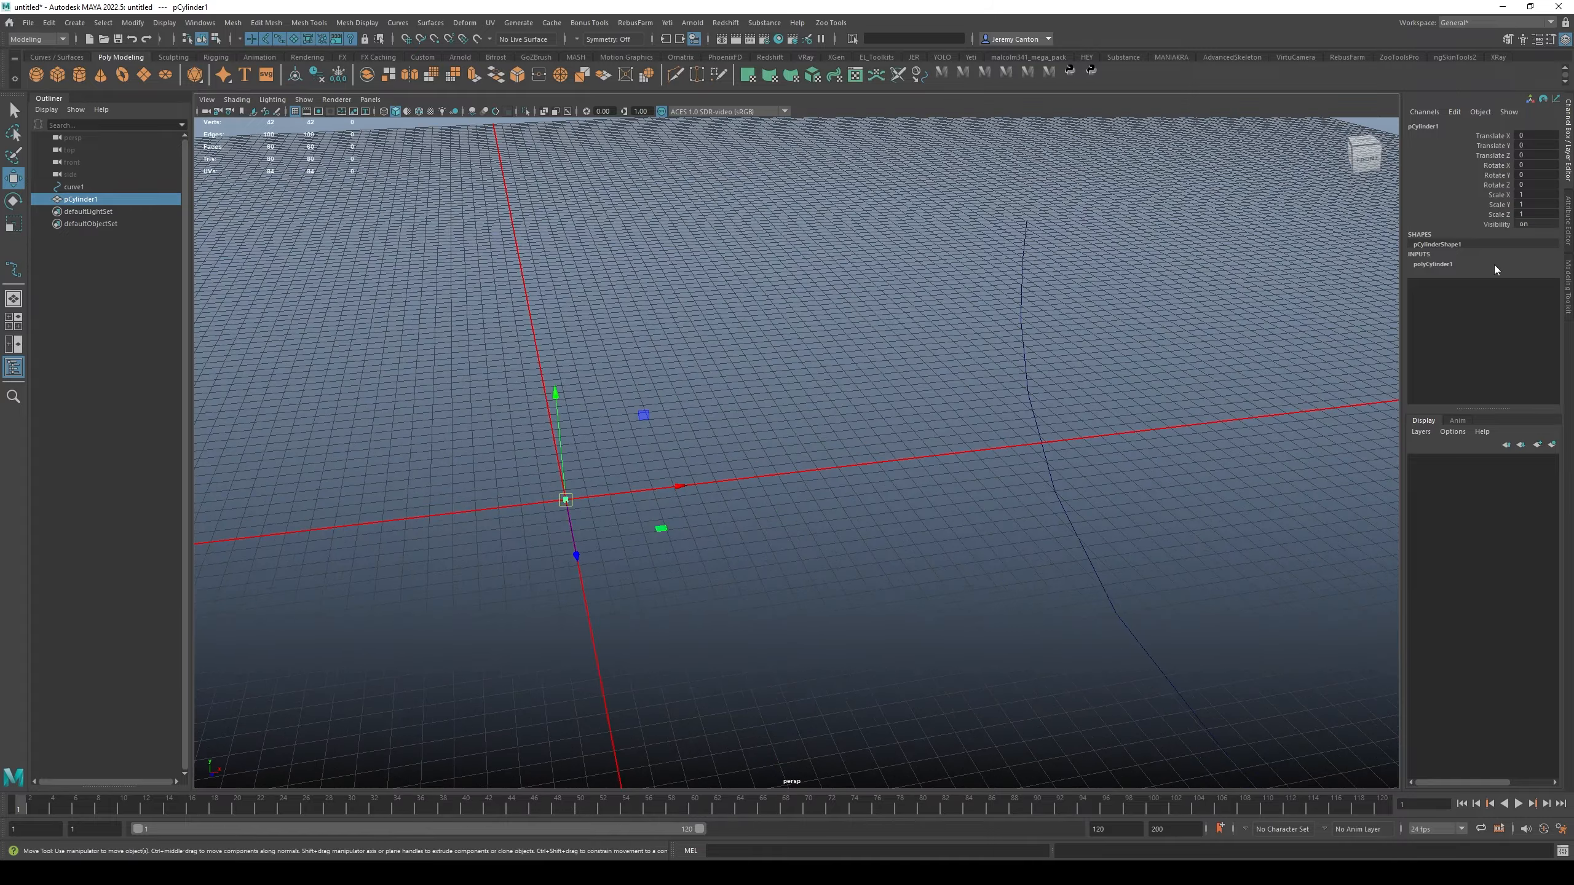
# Set the cylinder's height to 200 in its creation settings.
pyautogui.click(1493, 265)
pyautogui.keyDown('alt'); pyautogui.moveTo(905, 377); pyautogui.dragTo(1134, 379, button='middle'); pyautogui.keyUp('alt')
pyautogui.keyDown('alt'); pyautogui.moveTo(1082, 499); pyautogui.dragTo(1189, 428); pyautogui.keyUp('alt')
pyautogui.keyDown('alt'); pyautogui.moveTo(1171, 428); pyautogui.dragTo(1053, 429, button='right'); pyautogui.keyUp('alt')
pyautogui.keyDown('alt'); pyautogui.moveTo(833, 409); pyautogui.dragTo(908, 434, button='middle'); pyautogui.keyUp('alt')
pyautogui.keyDown('alt'); pyautogui.moveTo(917, 515); pyautogui.dragTo(1016, 565, button='right'); pyautogui.keyUp('alt')
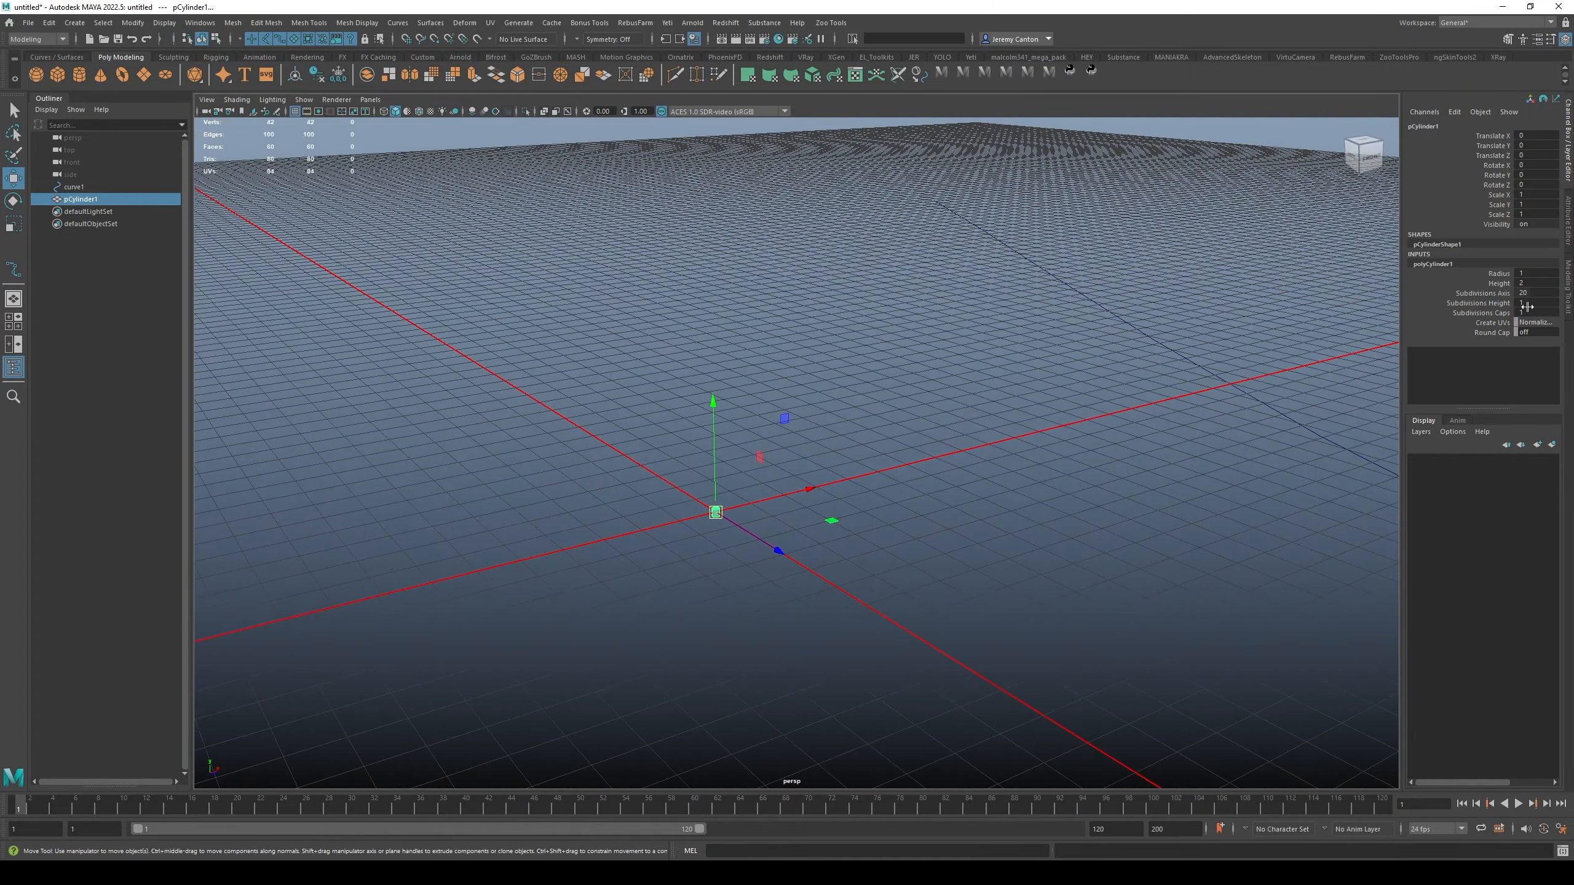
pyautogui.click(1535, 284)
pyautogui.write('200')
pyautogui.press('Return')
pyautogui.keyDown('alt'); pyautogui.moveTo(868, 279); pyautogui.dragTo(502, 154, button='right'); pyautogui.keyUp('alt')
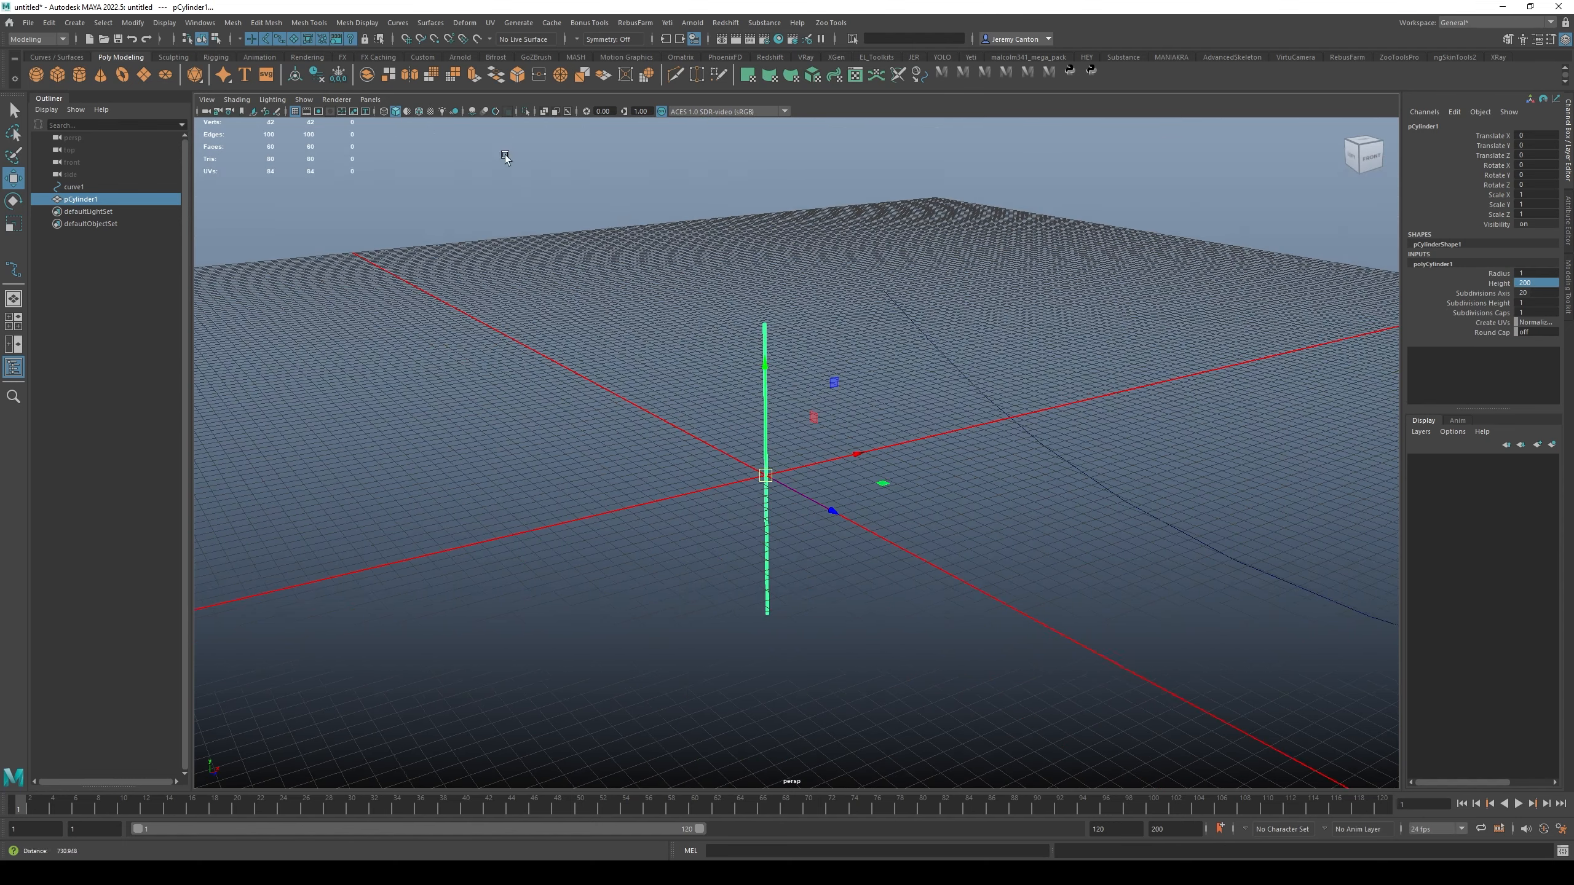
pyautogui.keyDown('alt'); pyautogui.moveTo(1047, 428); pyautogui.dragTo(980, 387); pyautogui.keyUp('alt')
pyautogui.keyDown('alt'); pyautogui.moveTo(980, 387); pyautogui.dragTo(902, 371, button='middle'); pyautogui.keyUp('alt')
pyautogui.keyDown('alt'); pyautogui.moveTo(1016, 415); pyautogui.dragTo(1052, 428, button='right'); pyautogui.keyUp('alt')
pyautogui.keyDown('alt'); pyautogui.moveTo(1052, 428); pyautogui.dragTo(1091, 471); pyautogui.keyUp('alt')
# Increase the cylinder's radius to 5.2.
pyautogui.click(1543, 293)
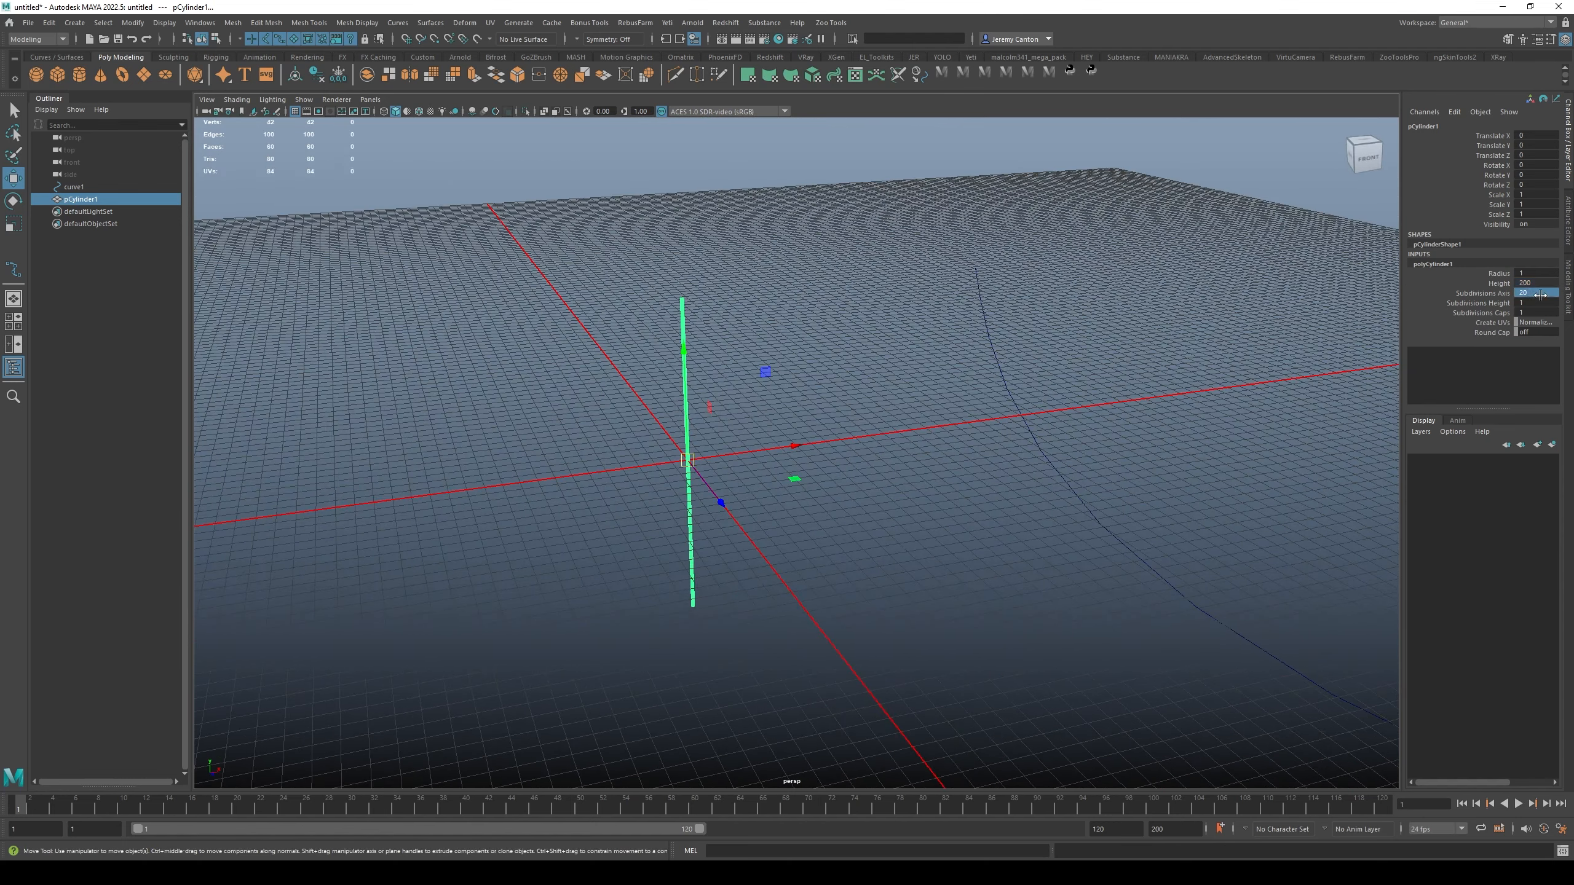
pyautogui.keyDown('alt'); pyautogui.moveTo(1007, 316); pyautogui.dragTo(1075, 541, button='right'); pyautogui.keyUp('alt')
pyautogui.keyDown('alt'); pyautogui.moveTo(1075, 541); pyautogui.dragTo(1125, 547, button='middle'); pyautogui.keyUp('alt')
pyautogui.click(1496, 274)
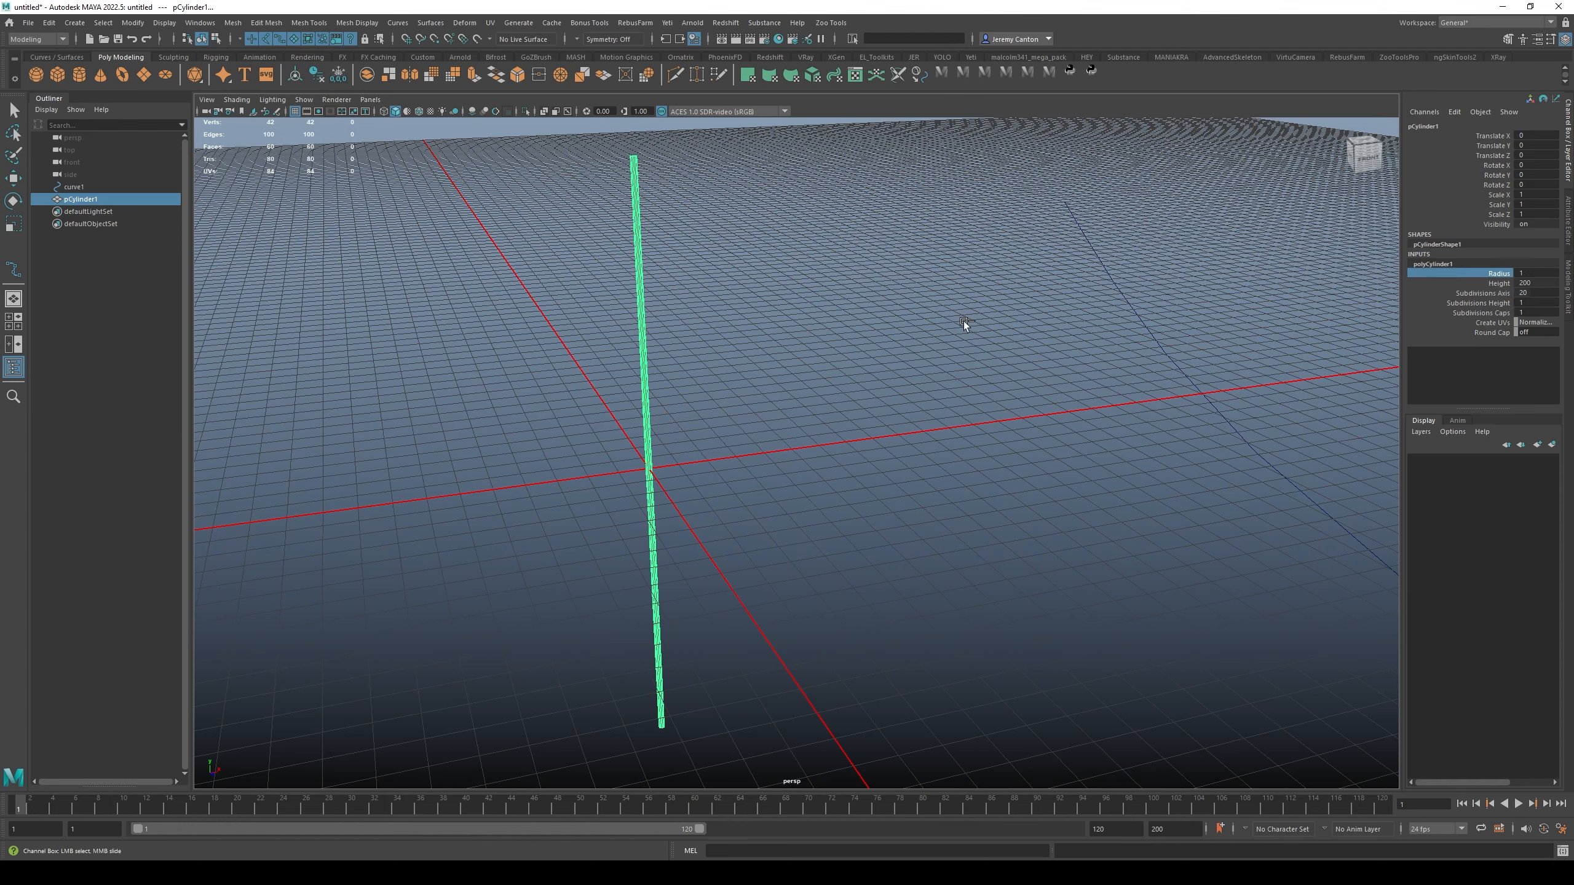
pyautogui.moveTo(967, 326); pyautogui.dragTo(1149, 322, button='middle')
pyautogui.keyDown('alt'); pyautogui.moveTo(1148, 322); pyautogui.dragTo(1091, 304, button='right'); pyautogui.keyUp('alt')
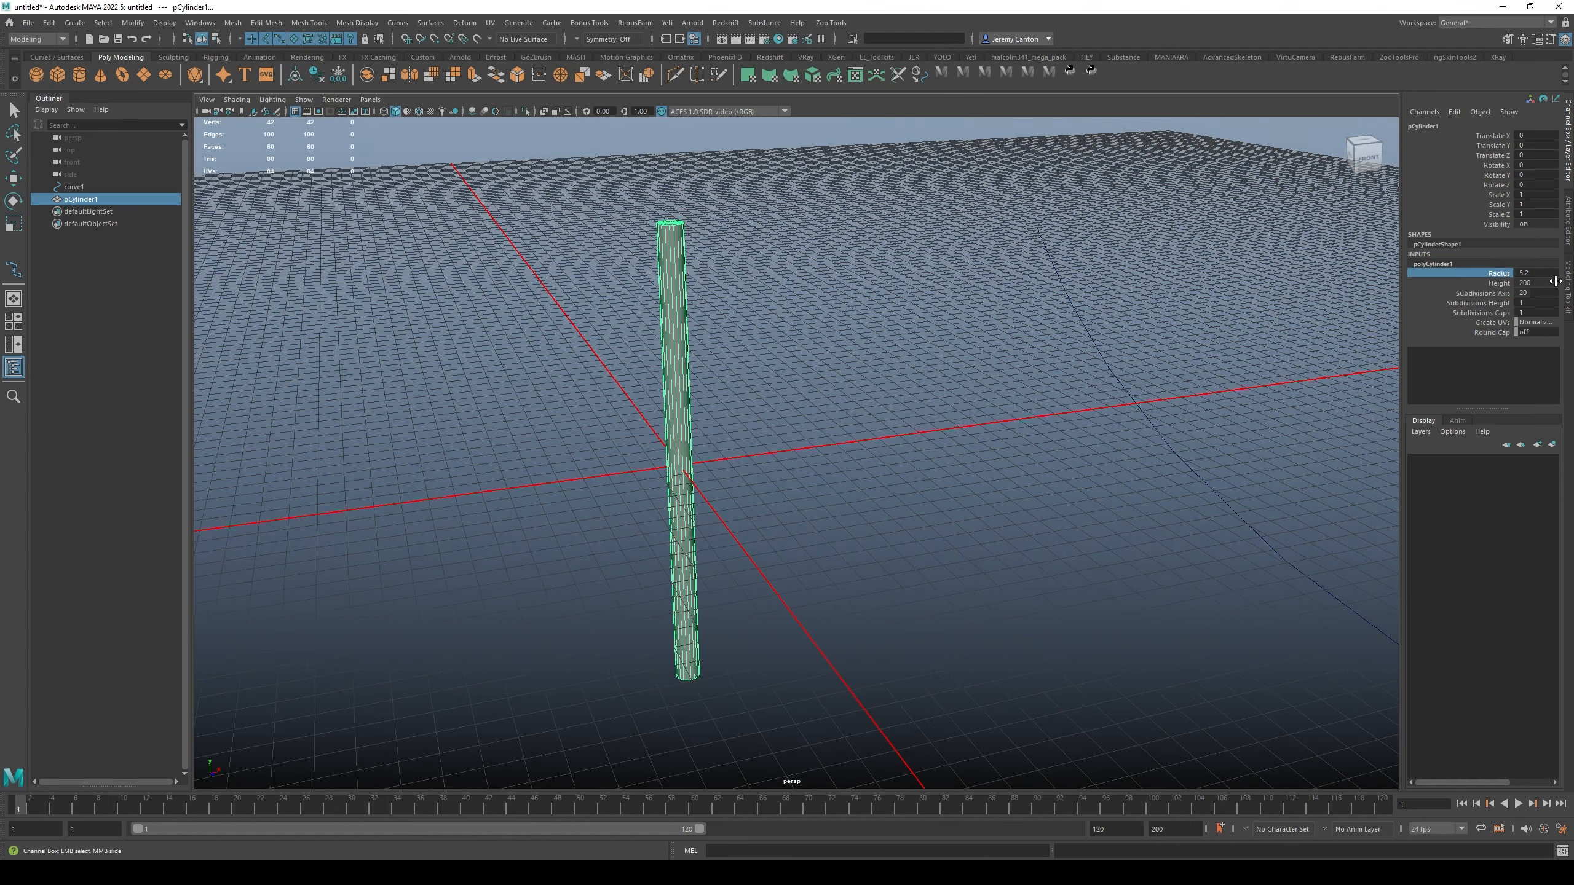
# Set the cylinder's height to 300.
pyautogui.click(1548, 283)
pyautogui.write('300')
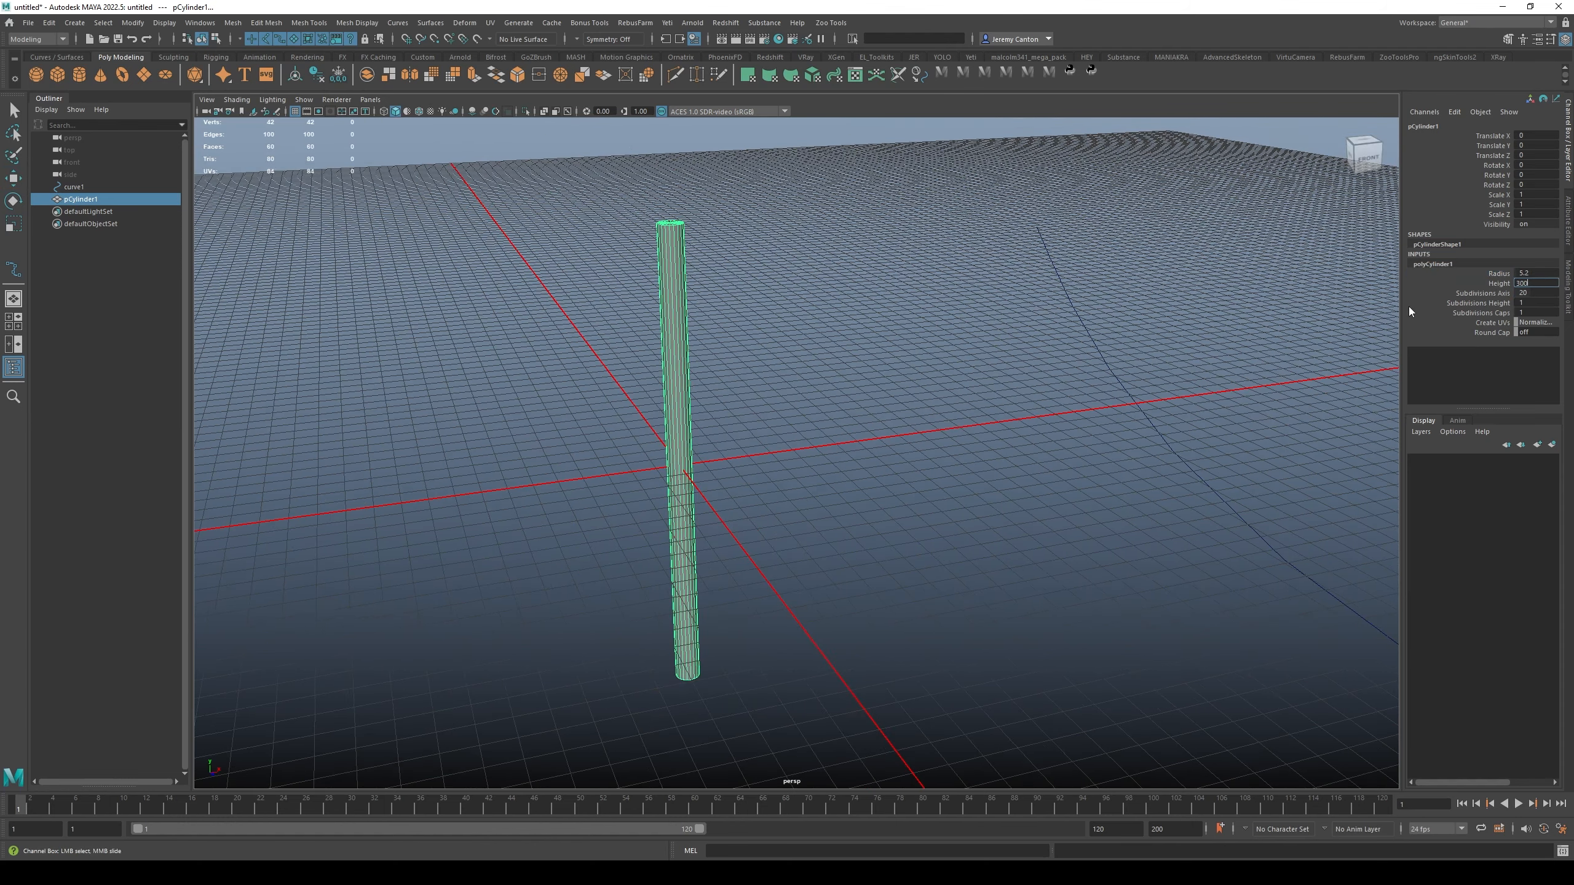
pyautogui.press('Return')
pyautogui.keyDown('alt'); pyautogui.moveTo(1037, 462); pyautogui.dragTo(1079, 372, button='right'); pyautogui.keyUp('alt')
pyautogui.keyDown('alt'); pyautogui.moveTo(1078, 372); pyautogui.dragTo(962, 360, button='middle'); pyautogui.keyUp('alt')
pyautogui.keyDown('alt'); pyautogui.moveTo(962, 359); pyautogui.dragTo(787, 429, button='right'); pyautogui.keyUp('alt')
pyautogui.press('w')
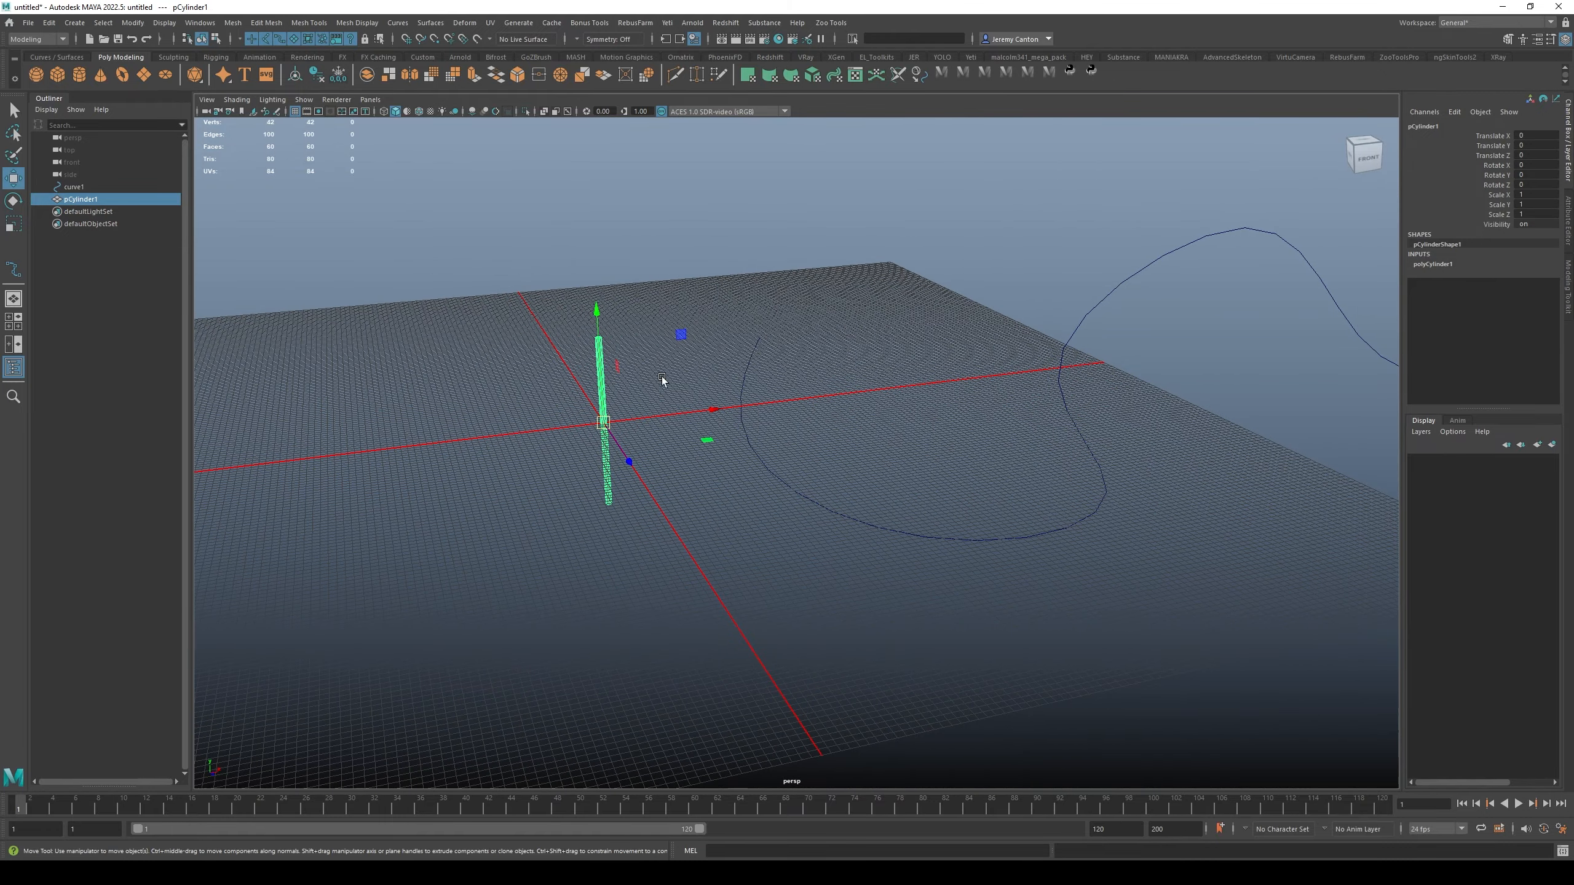
# Inspect the curve and the cylinder in turn to compare their lengths.
pyautogui.moveTo(880, 643); pyautogui.dragTo(917, 507)
pyautogui.keyDown('alt'); pyautogui.moveTo(1031, 452); pyautogui.dragTo(871, 467, button='middle'); pyautogui.keyUp('alt')
pyautogui.keyDown('alt'); pyautogui.moveTo(871, 467); pyautogui.dragTo(821, 456); pyautogui.keyUp('alt')
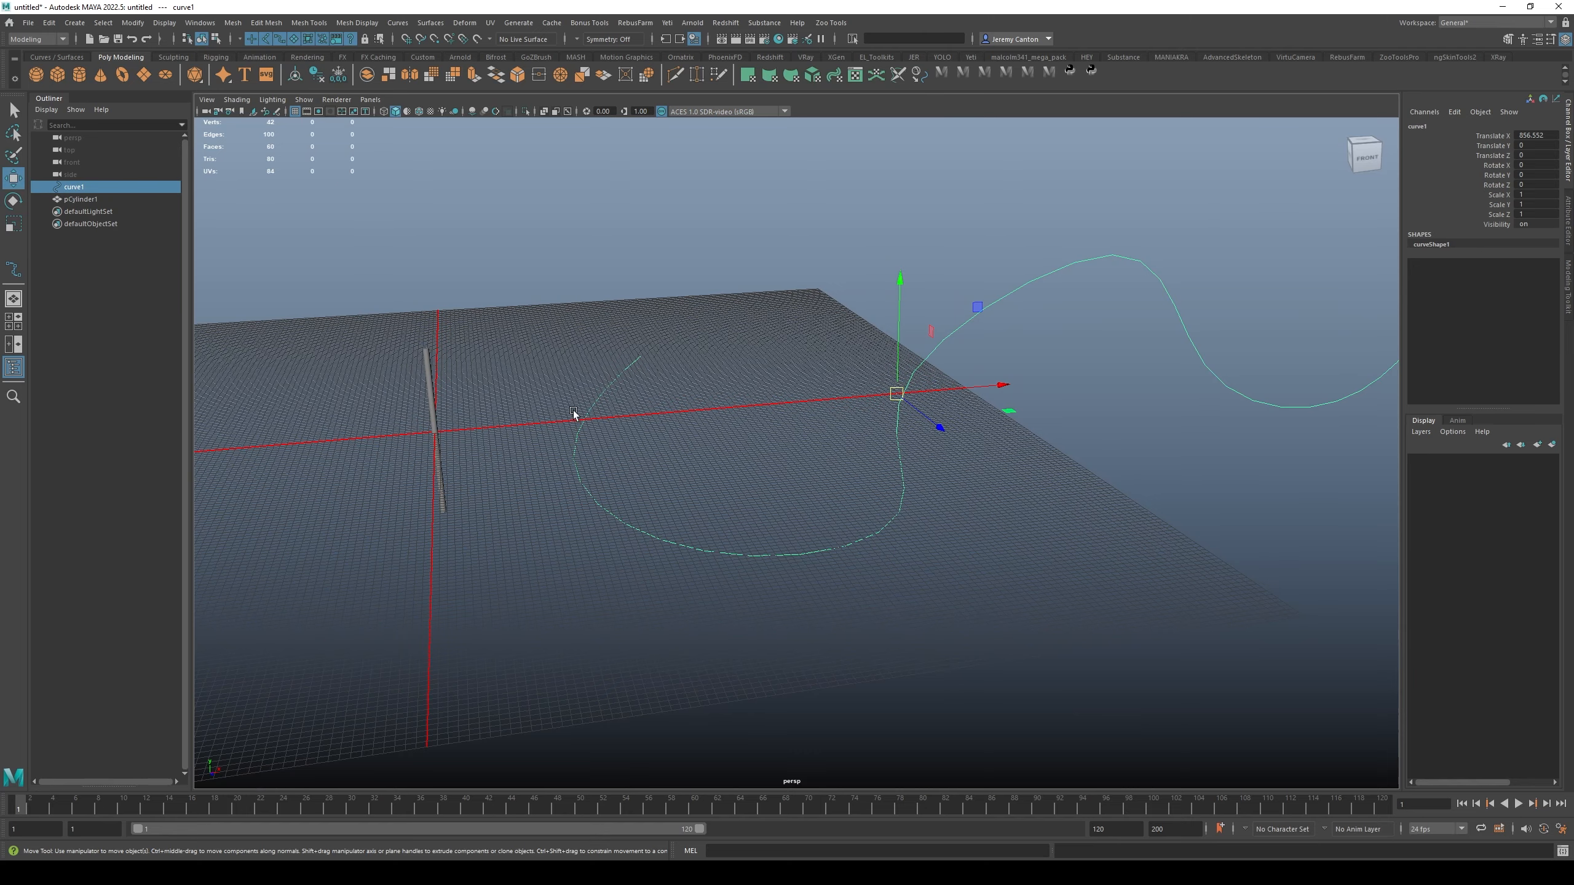
pyautogui.moveTo(468, 389); pyautogui.dragTo(390, 414)
pyautogui.keyDown('alt'); pyautogui.moveTo(390, 414); pyautogui.dragTo(615, 435, button='middle'); pyautogui.keyUp('alt')
pyautogui.keyDown('alt'); pyautogui.moveTo(615, 435); pyautogui.dragTo(850, 650, button='right'); pyautogui.keyUp('alt')
pyautogui.keyDown('alt'); pyautogui.moveTo(558, 567); pyautogui.dragTo(802, 561, button='middle'); pyautogui.keyUp('alt')
pyautogui.keyDown('alt'); pyautogui.moveTo(803, 561); pyautogui.dragTo(868, 613, button='right'); pyautogui.keyUp('alt')
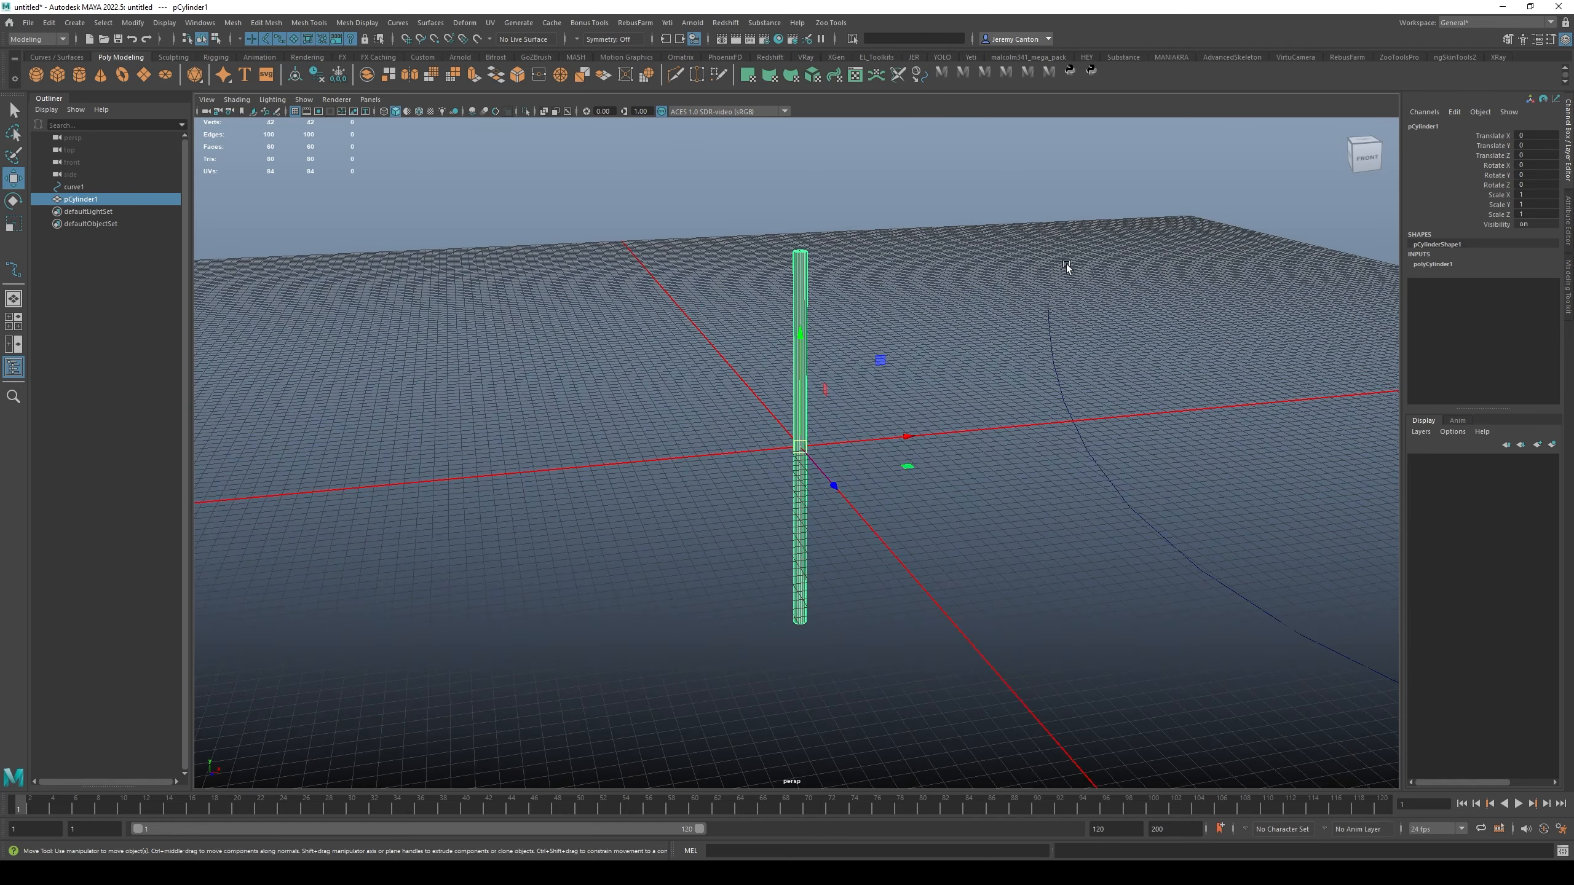
pyautogui.keyDown('alt'); pyautogui.moveTo(1067, 268); pyautogui.dragTo(1001, 436, button='right'); pyautogui.keyUp('alt')
pyautogui.click(1215, 554)
pyautogui.keyDown('alt'); pyautogui.moveTo(1182, 446); pyautogui.dragTo(855, 467, button='middle'); pyautogui.keyUp('alt')
pyautogui.keyDown('alt'); pyautogui.moveTo(574, 487); pyautogui.dragTo(746, 459, button='middle'); pyautogui.keyUp('alt')
pyautogui.moveTo(661, 402); pyautogui.dragTo(596, 425)
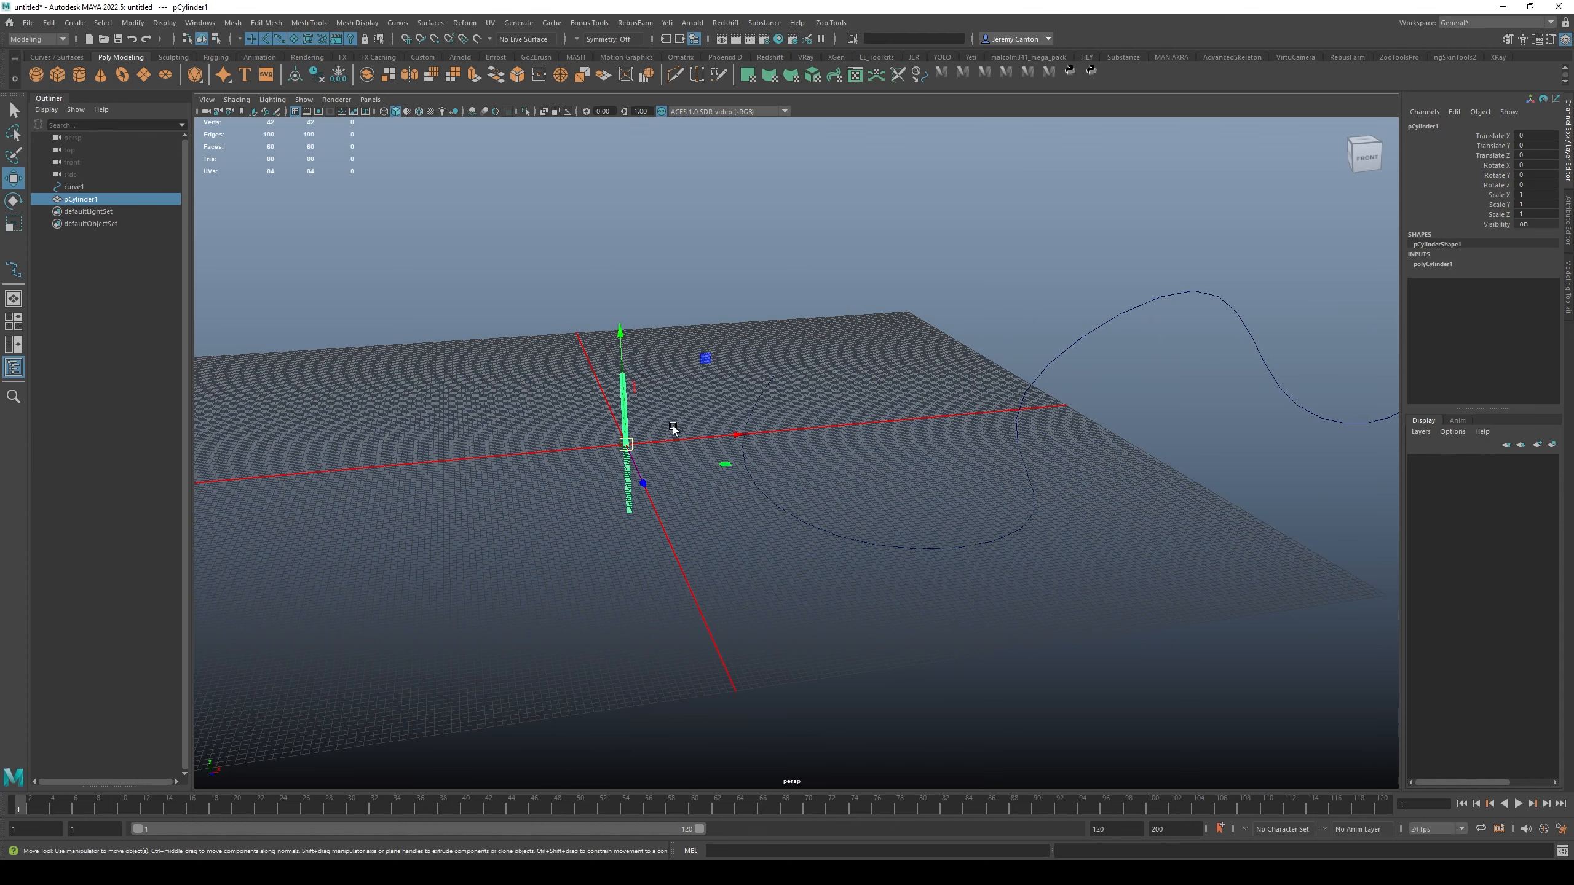
pyautogui.keyDown('alt'); pyautogui.moveTo(650, 413); pyautogui.dragTo(685, 489, button='right'); pyautogui.keyUp('alt')
# Select the curve and run the MEL command "arclen -ch 1" on it.
pyautogui.moveTo(939, 413); pyautogui.dragTo(1109, 468)
pyautogui.scroll(-3, 1109, 469)
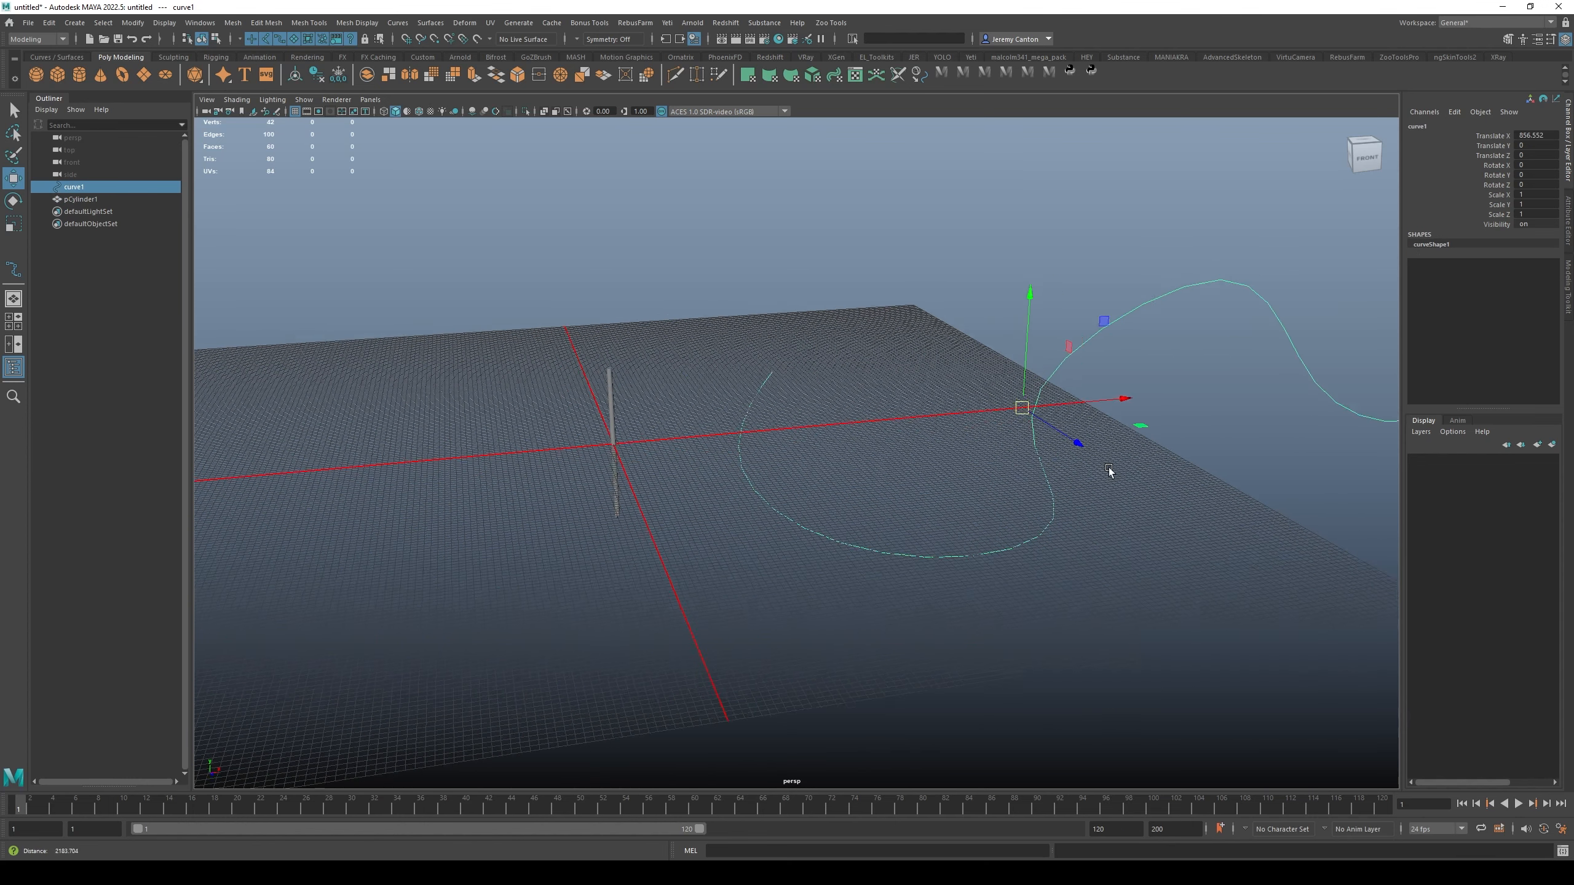
pyautogui.keyDown('alt'); pyautogui.moveTo(1109, 468); pyautogui.dragTo(875, 467, button='middle'); pyautogui.keyUp('alt')
pyautogui.keyDown('alt'); pyautogui.moveTo(779, 420); pyautogui.dragTo(855, 431, button='middle'); pyautogui.keyUp('alt')
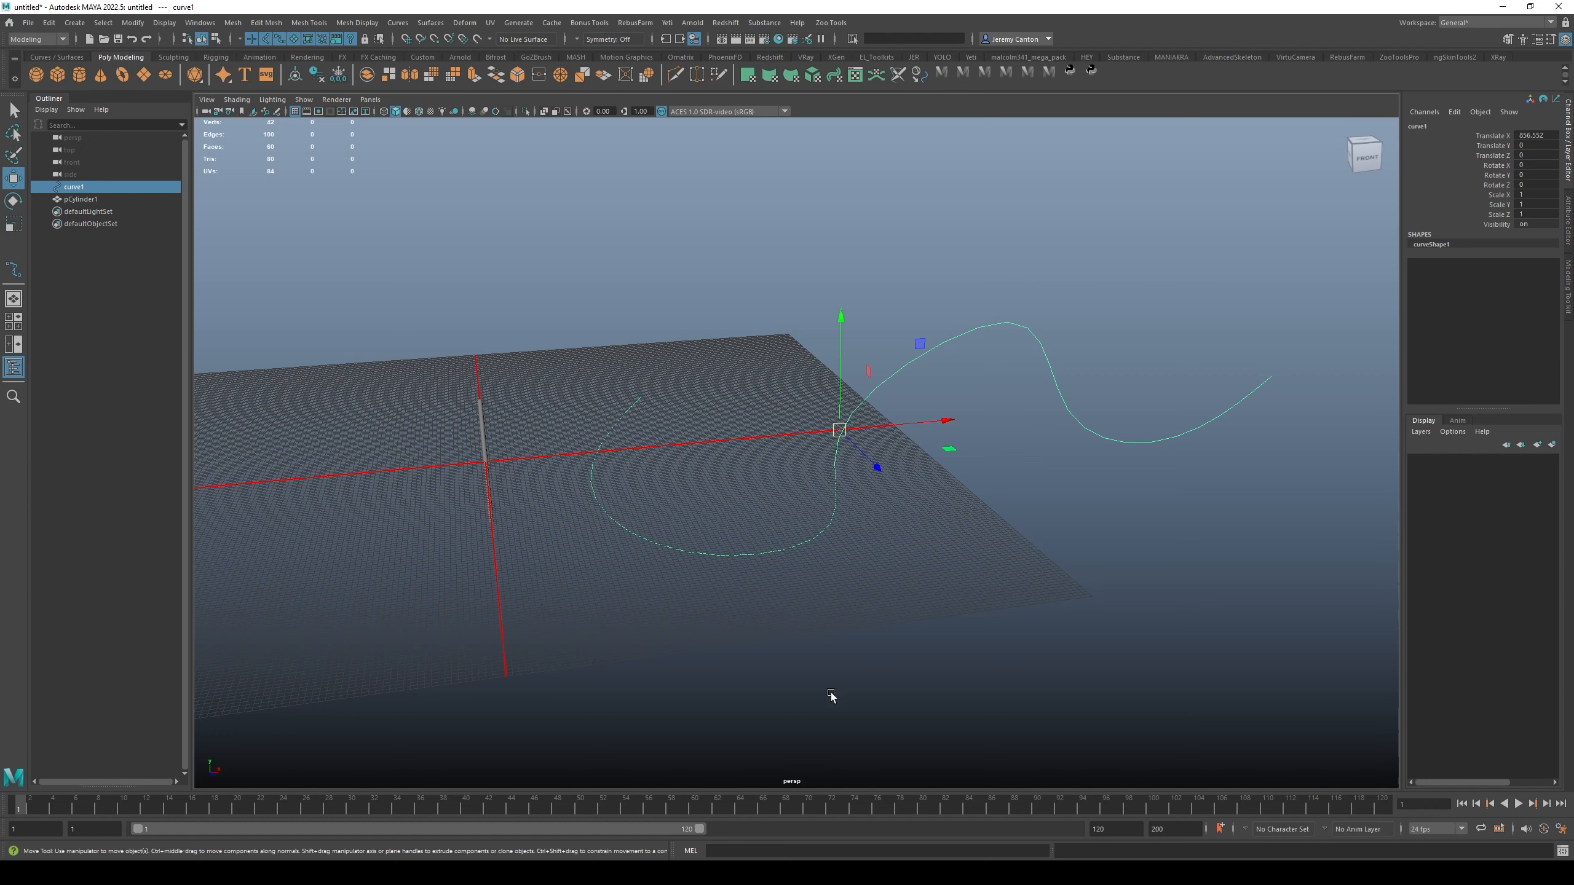
pyautogui.click(732, 852)
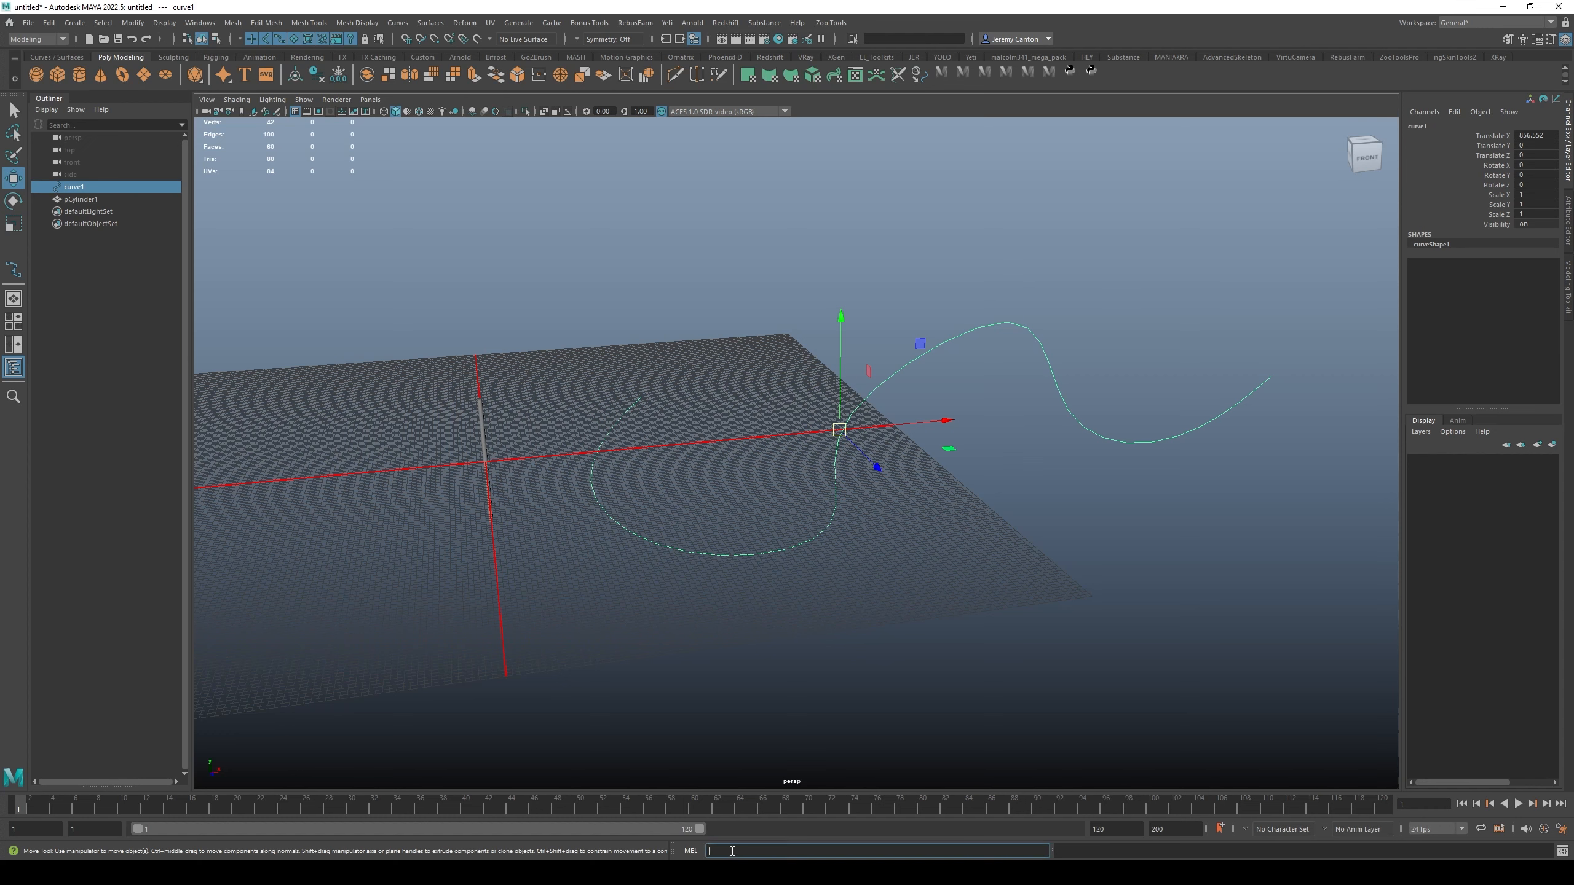
pyautogui.write('arclen')
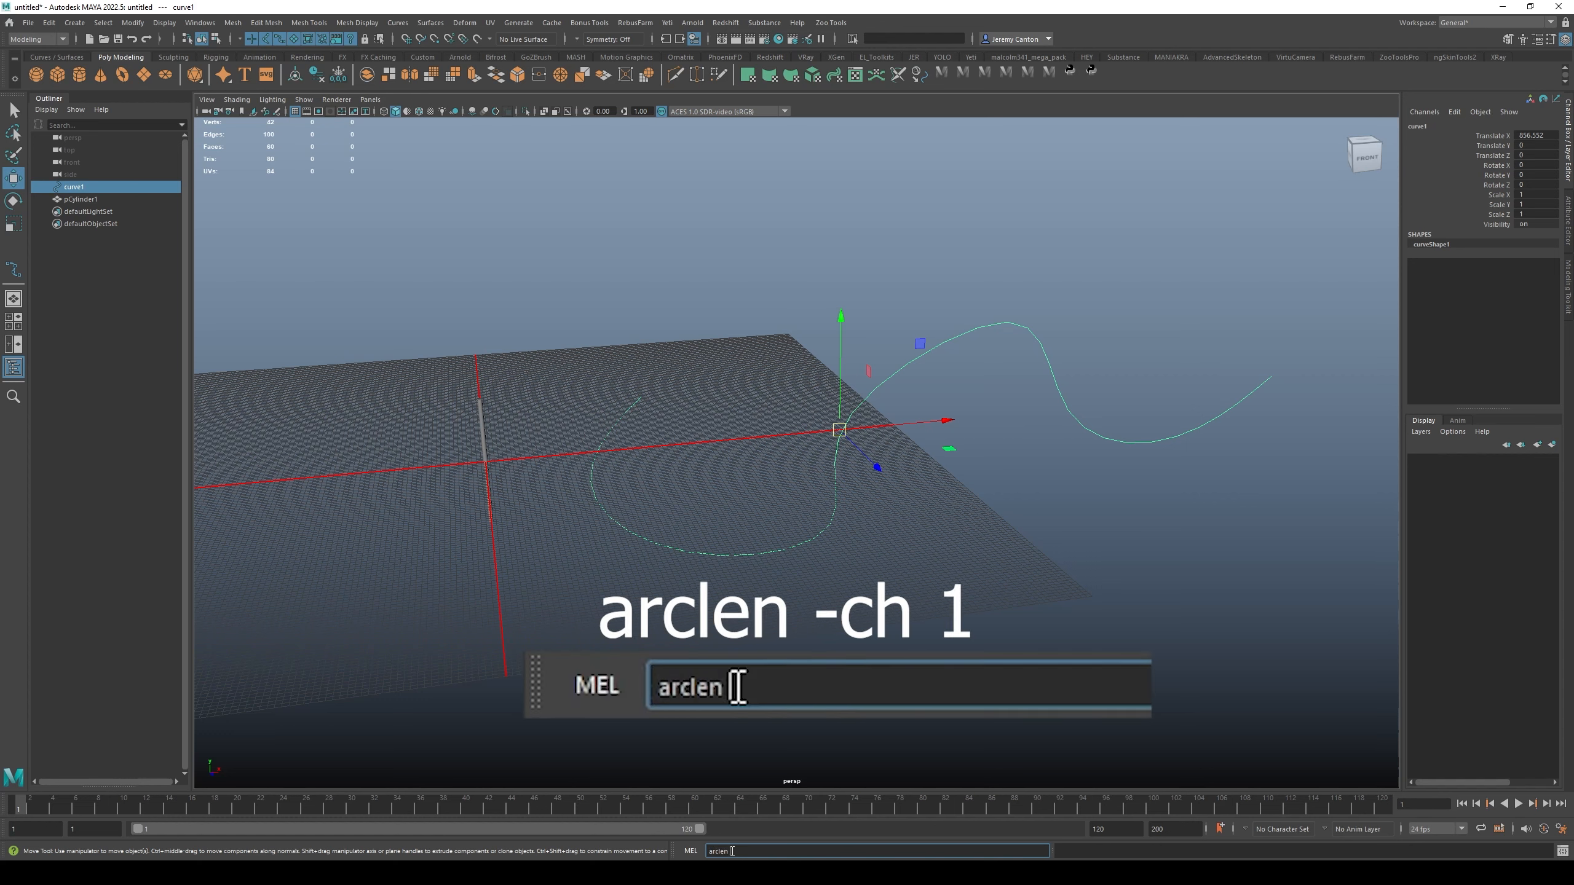
pyautogui.write(' -ch 1')
pyautogui.press('Return')
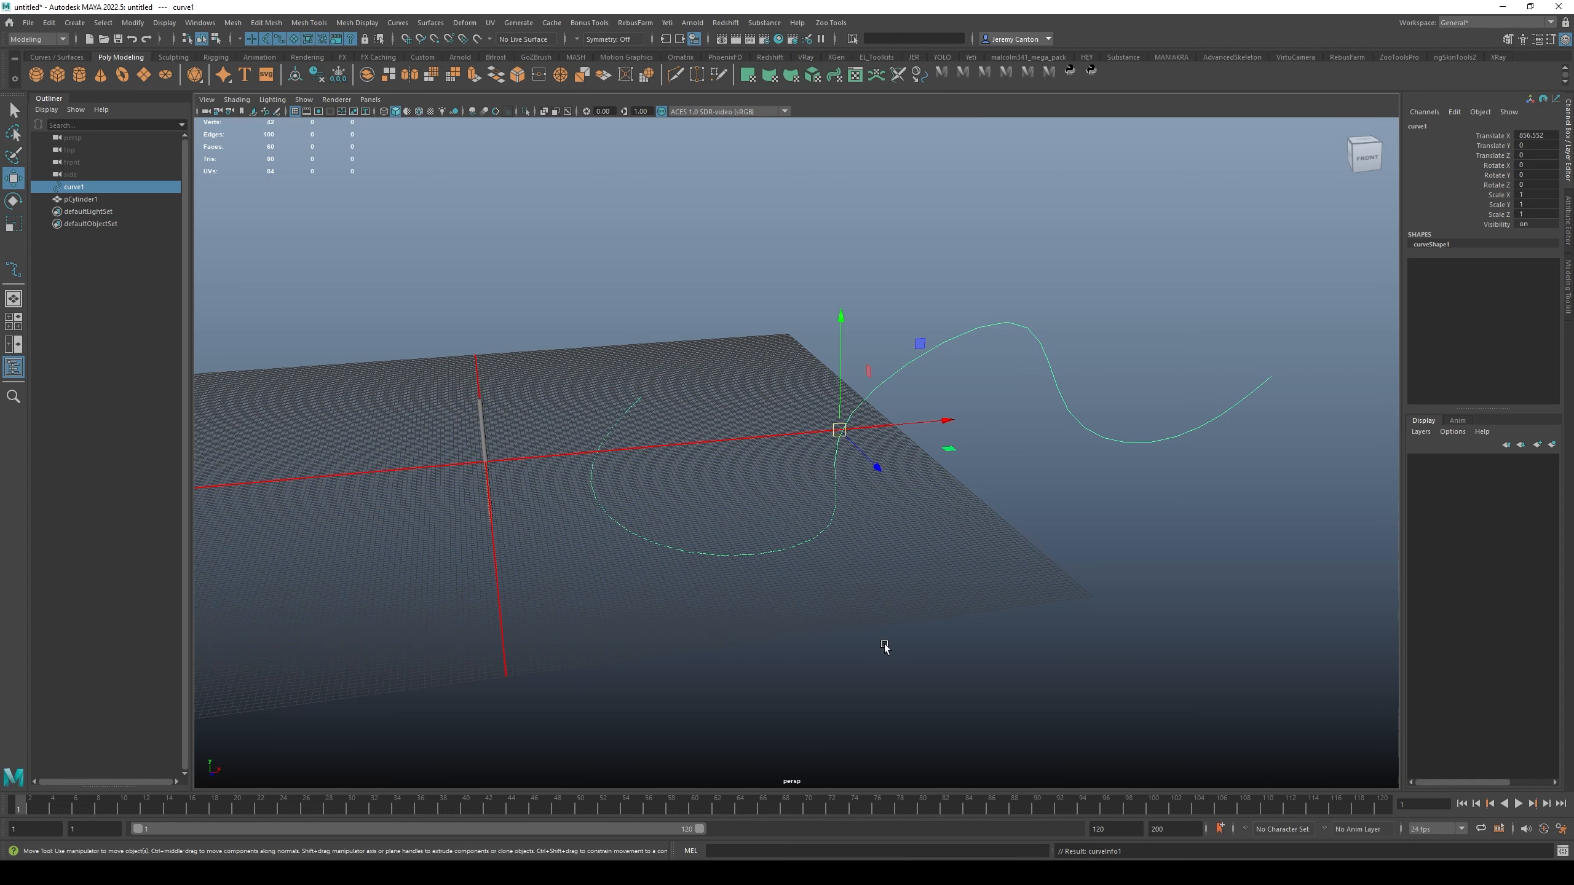
# Open the curve's curveInfo1 attributes and highlight the Arc Length value.
pyautogui.hotkey('ctrl', 'a')
pyautogui.keyDown('alt'); pyautogui.moveTo(880, 354); pyautogui.dragTo(977, 454); pyautogui.keyUp('alt')
pyautogui.keyDown('alt'); pyautogui.moveTo(956, 287); pyautogui.dragTo(962, 363); pyautogui.keyUp('alt')
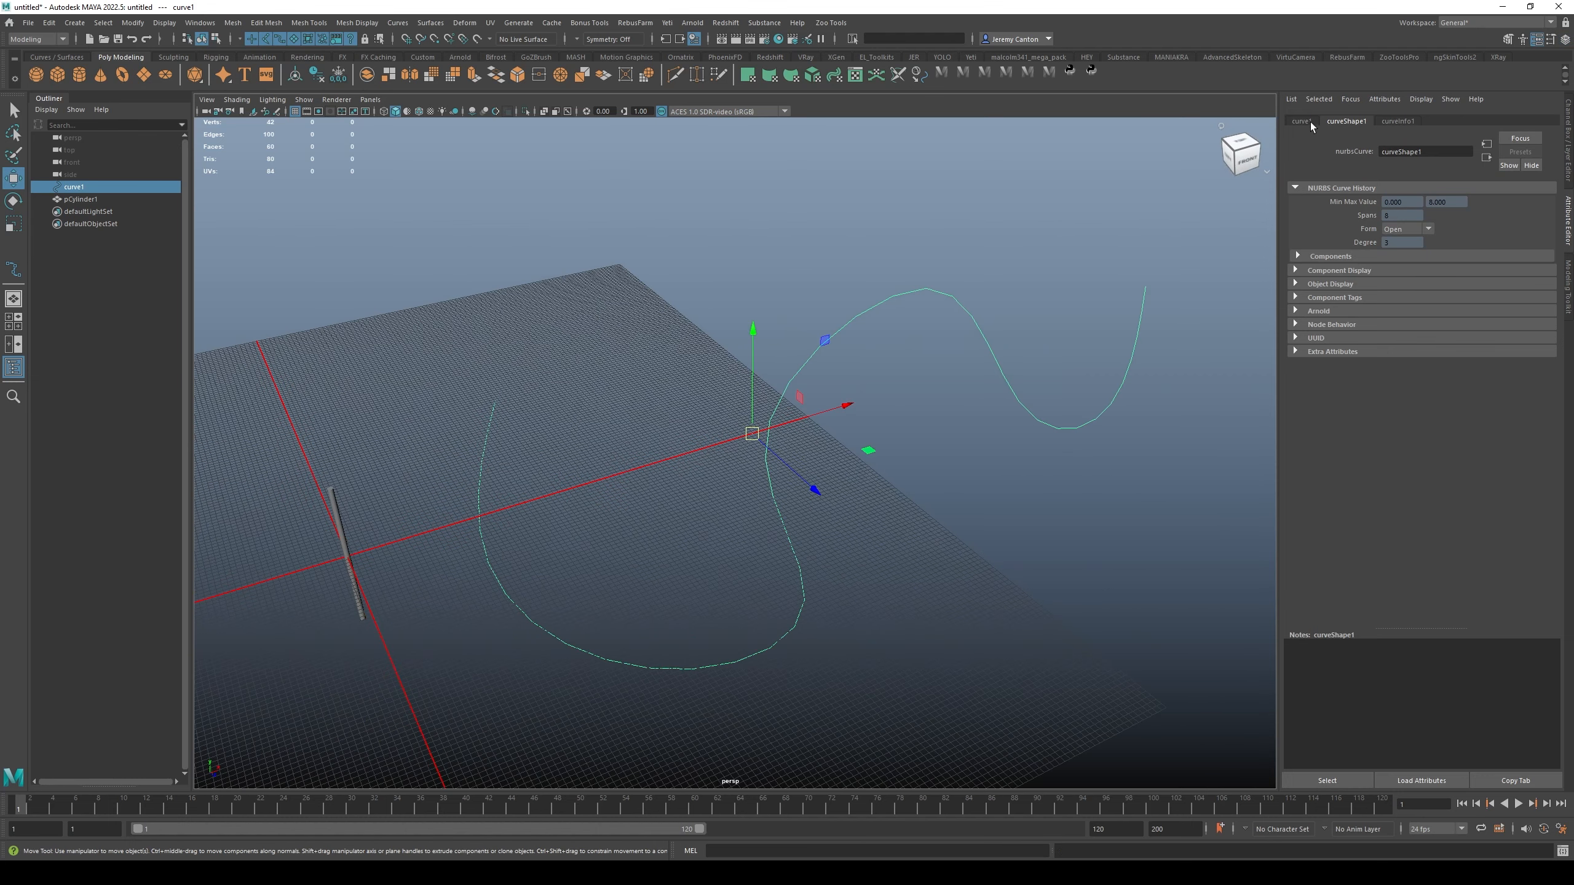
pyautogui.click(1394, 122)
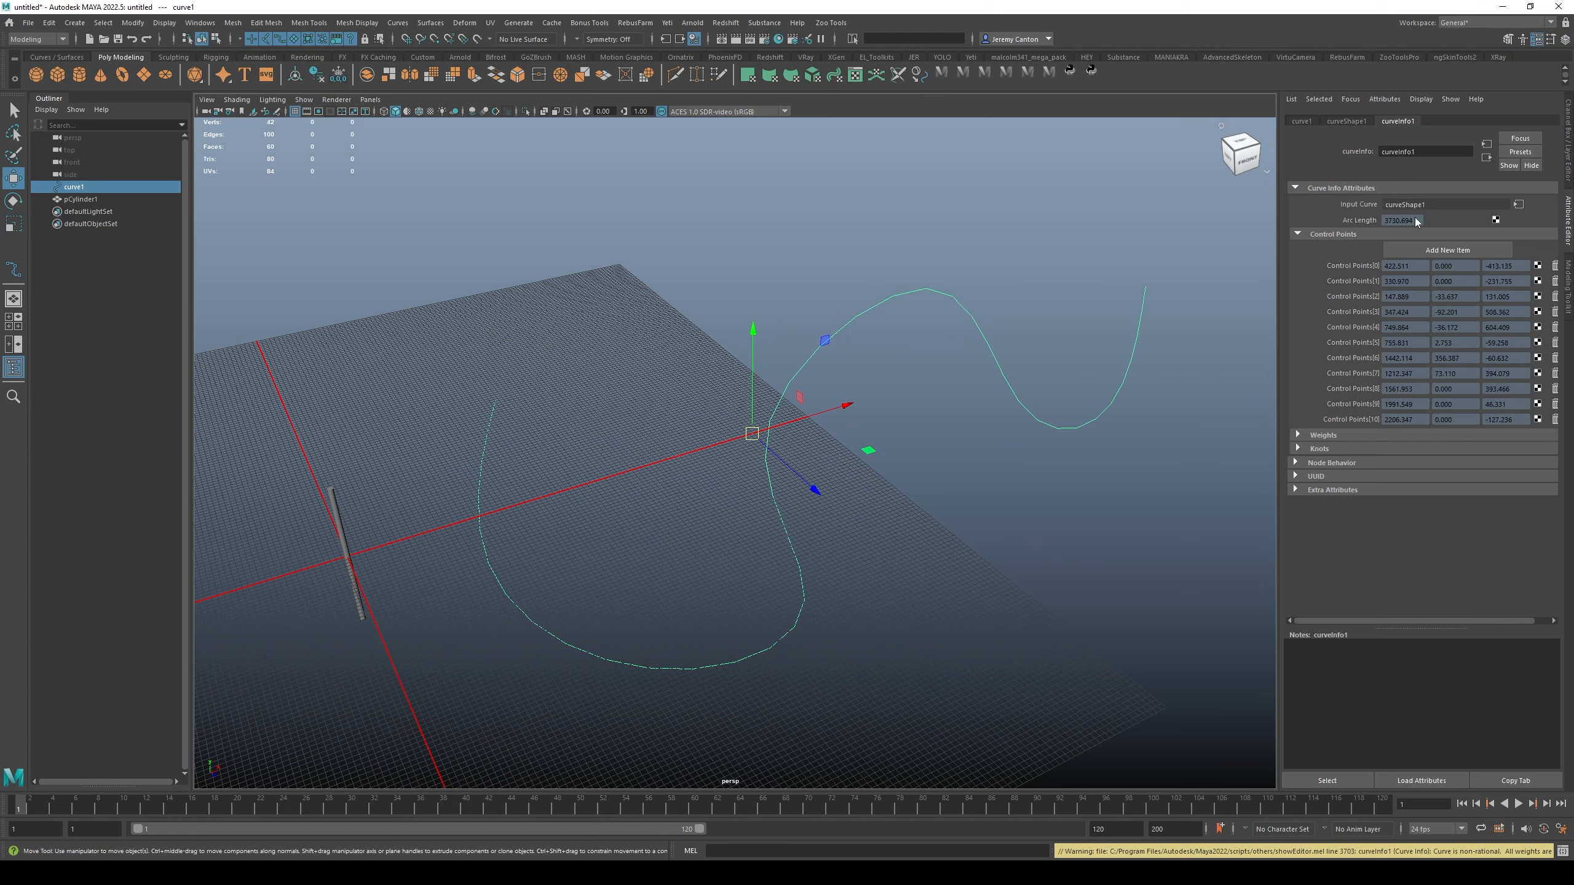
pyautogui.moveTo(1415, 222); pyautogui.dragTo(1388, 224)
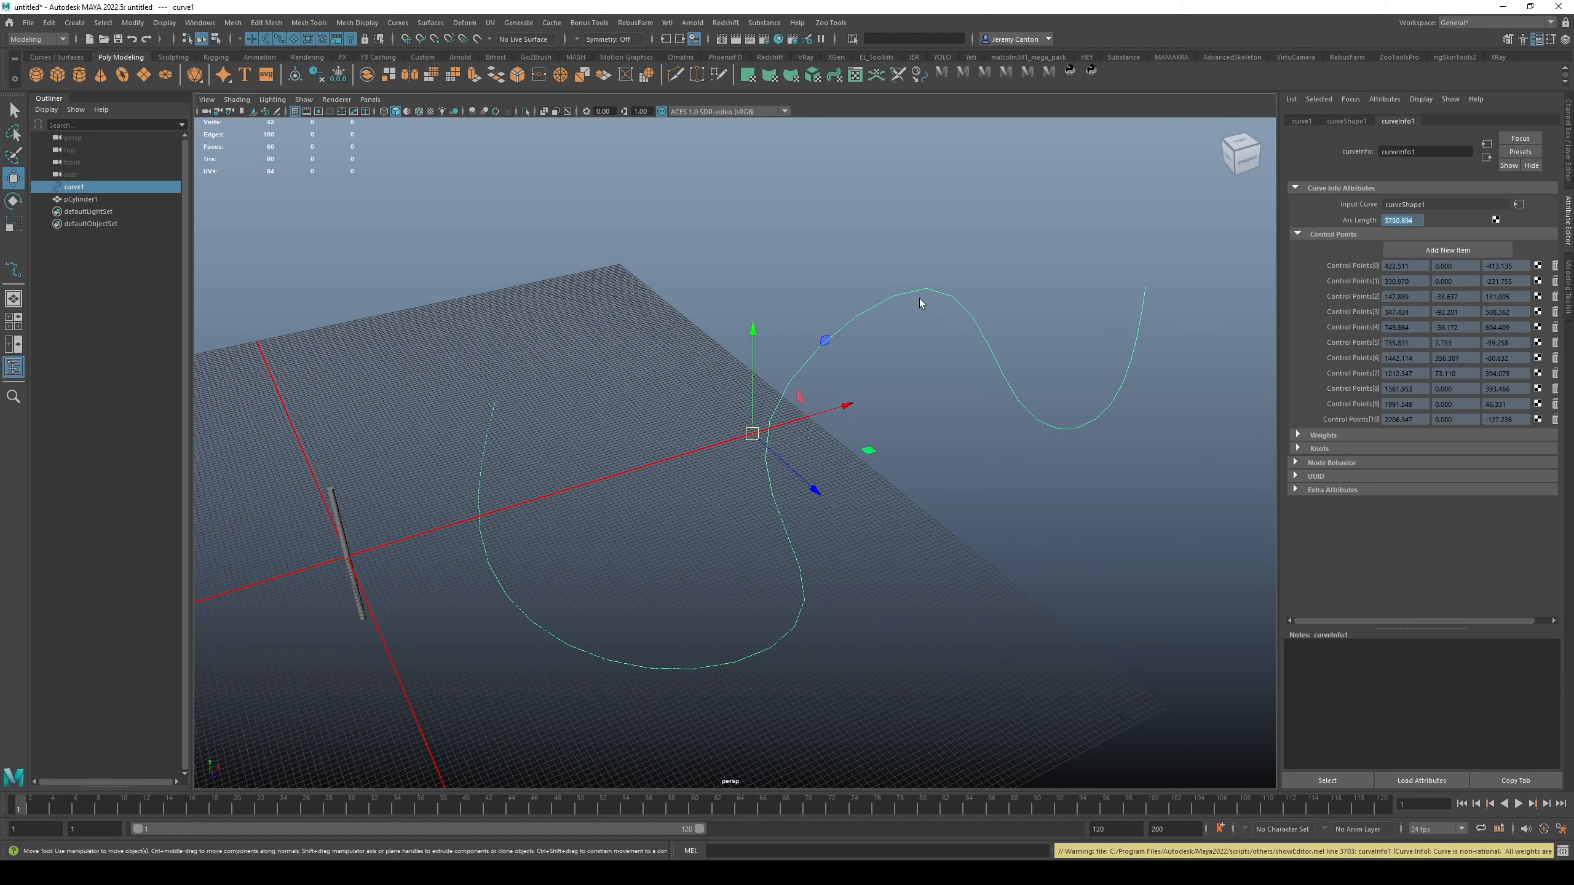
# Try raising the control vertex above the curve's crest to test the arc length, then undo the moves.
pyautogui.moveTo(921, 294); pyautogui.dragTo(890, 294, button='right')
pyautogui.moveTo(1016, 198); pyautogui.dragTo(943, 247)
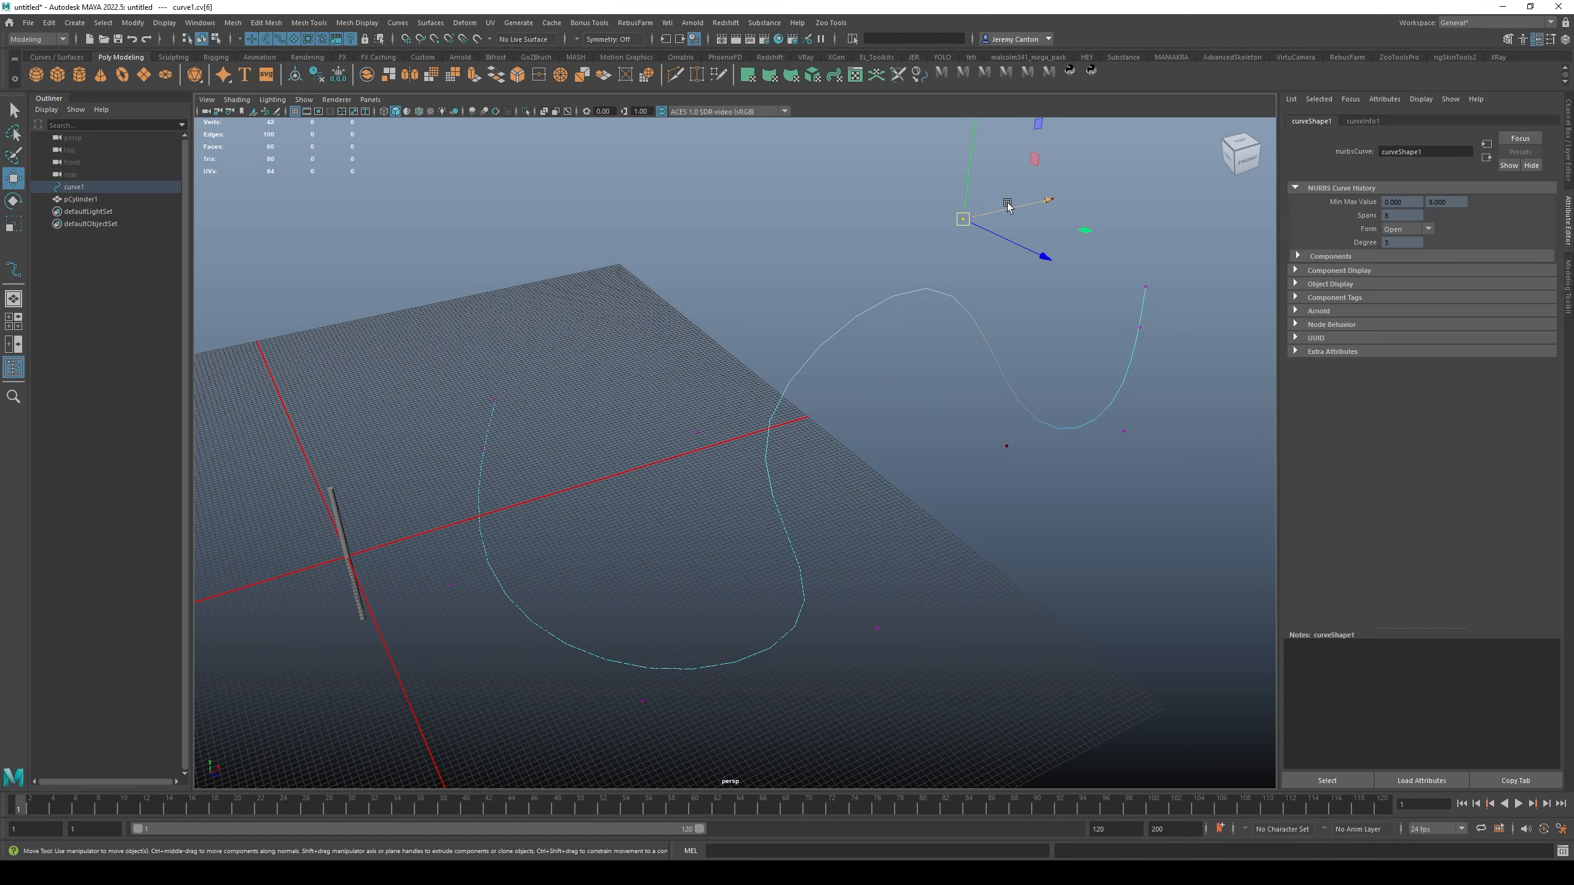
pyautogui.moveTo(967, 191)
pyautogui.mouseDown()
pyautogui.moveTo(976, 117)
pyautogui.moveTo(967, 198)
pyautogui.mouseUp()
pyautogui.hotkey('ctrl', 'z')
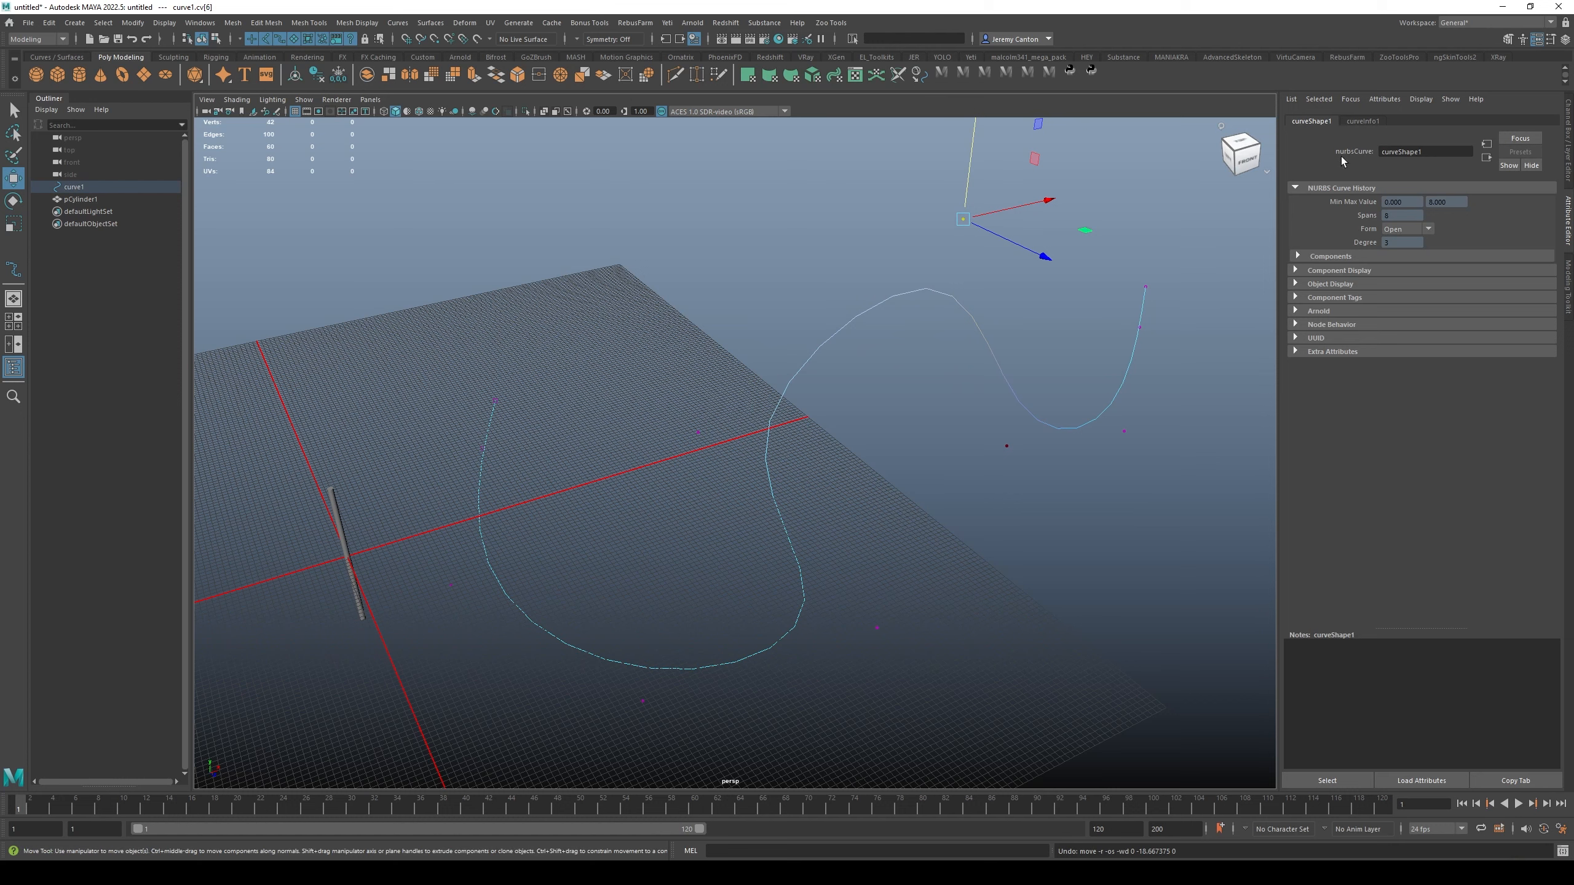
pyautogui.click(1362, 121)
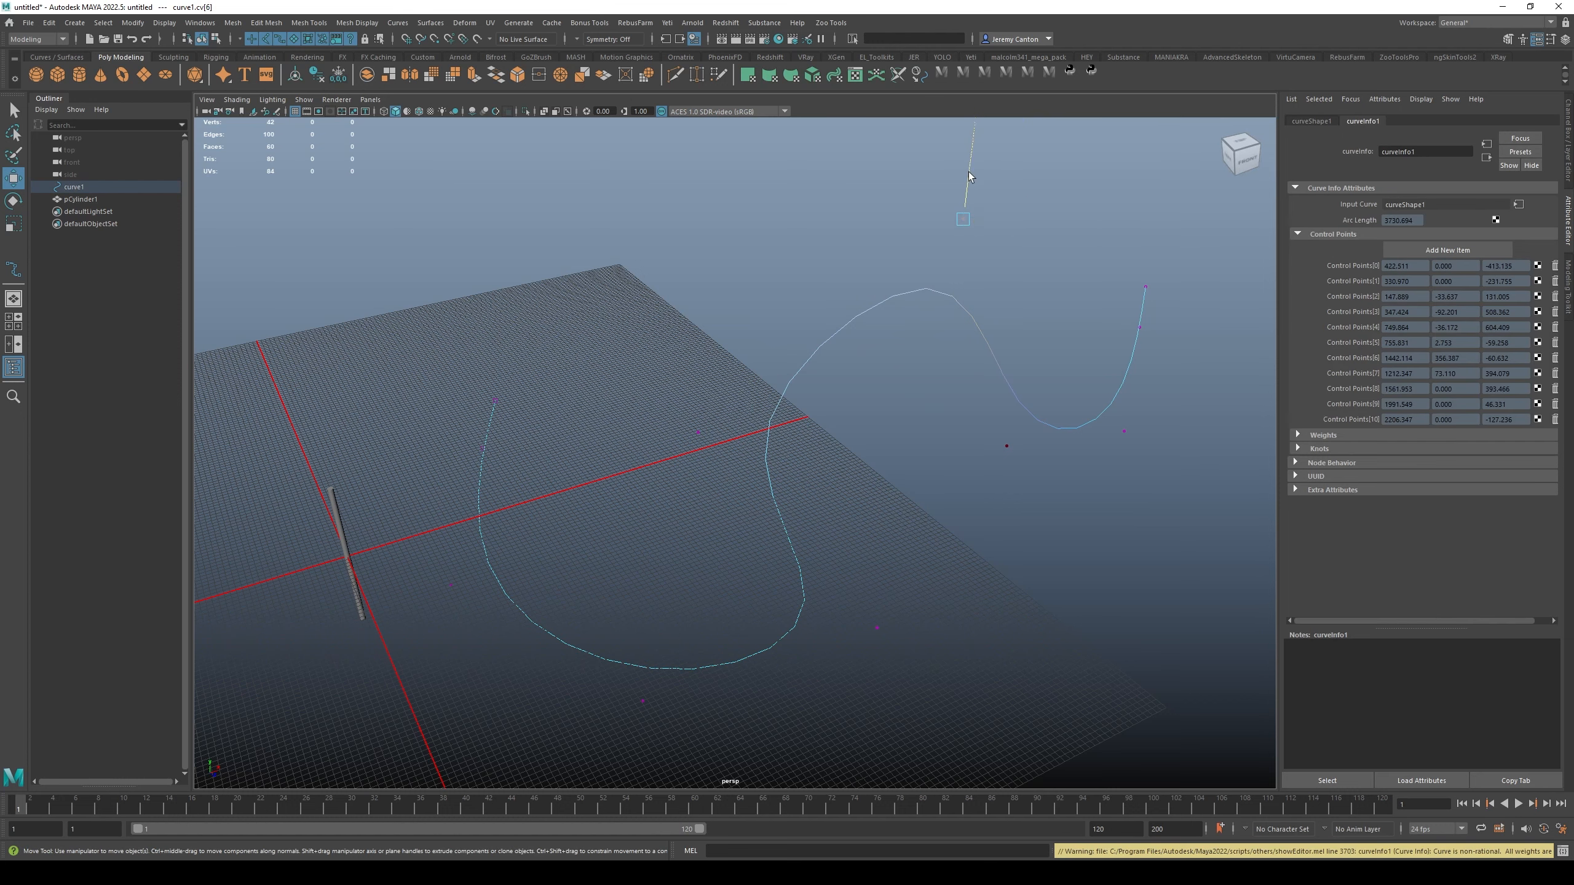
pyautogui.moveTo(968, 189); pyautogui.dragTo(969, 163)
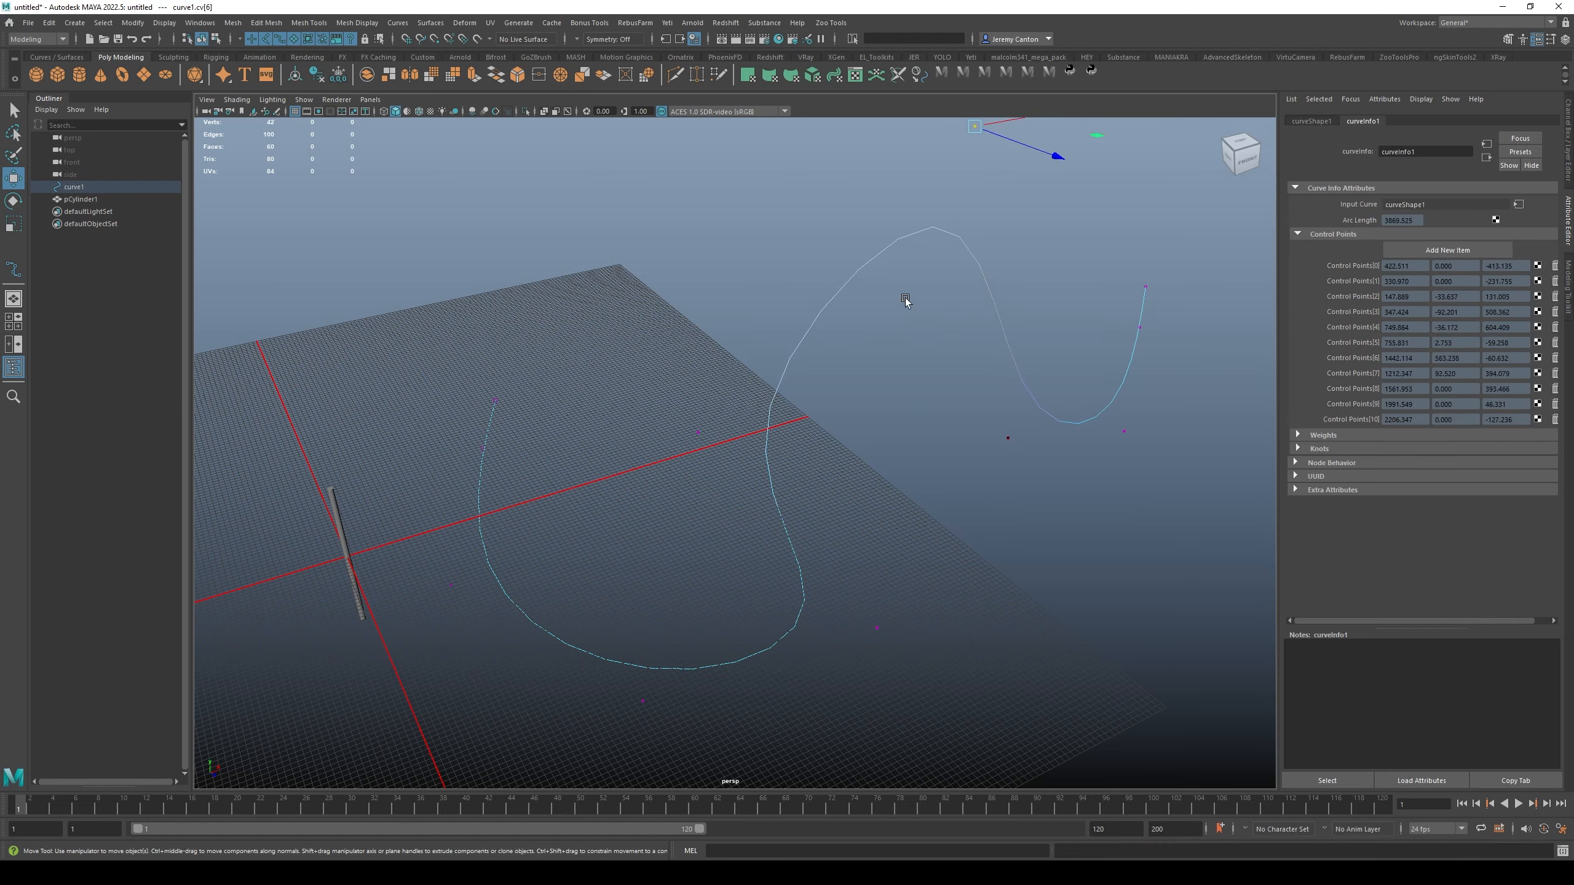
pyautogui.hotkey('ctrl', 'z')
# Copy the curve's Arc Length value, return to object selection and deselect the curve.
pyautogui.moveTo(1416, 224); pyautogui.dragTo(1374, 223)
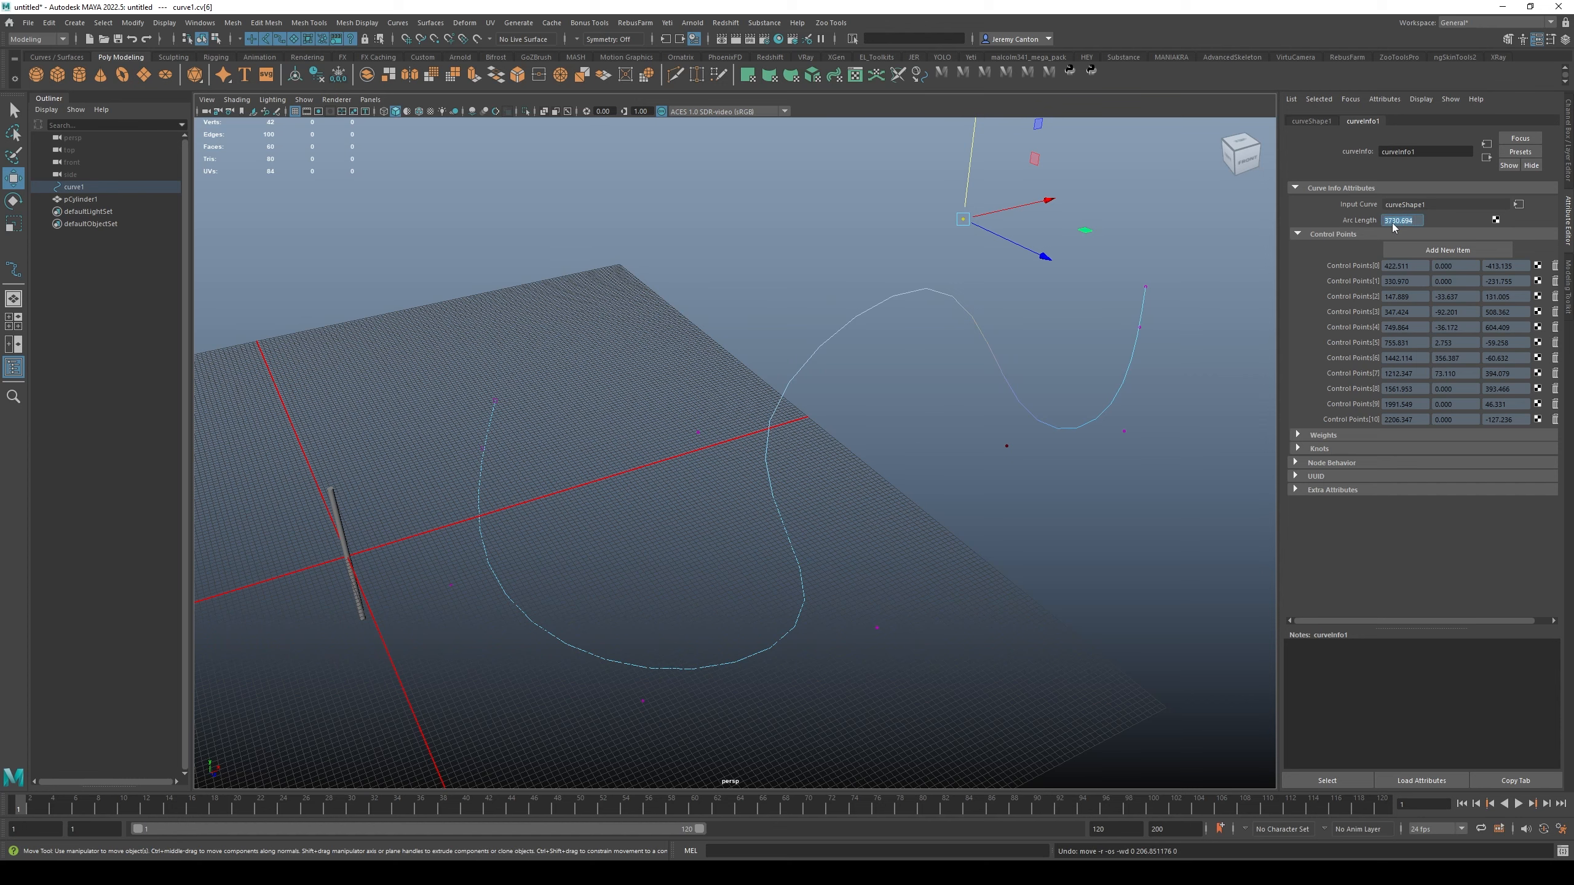
pyautogui.moveTo(1061, 329); pyautogui.dragTo(1100, 314, button='right')
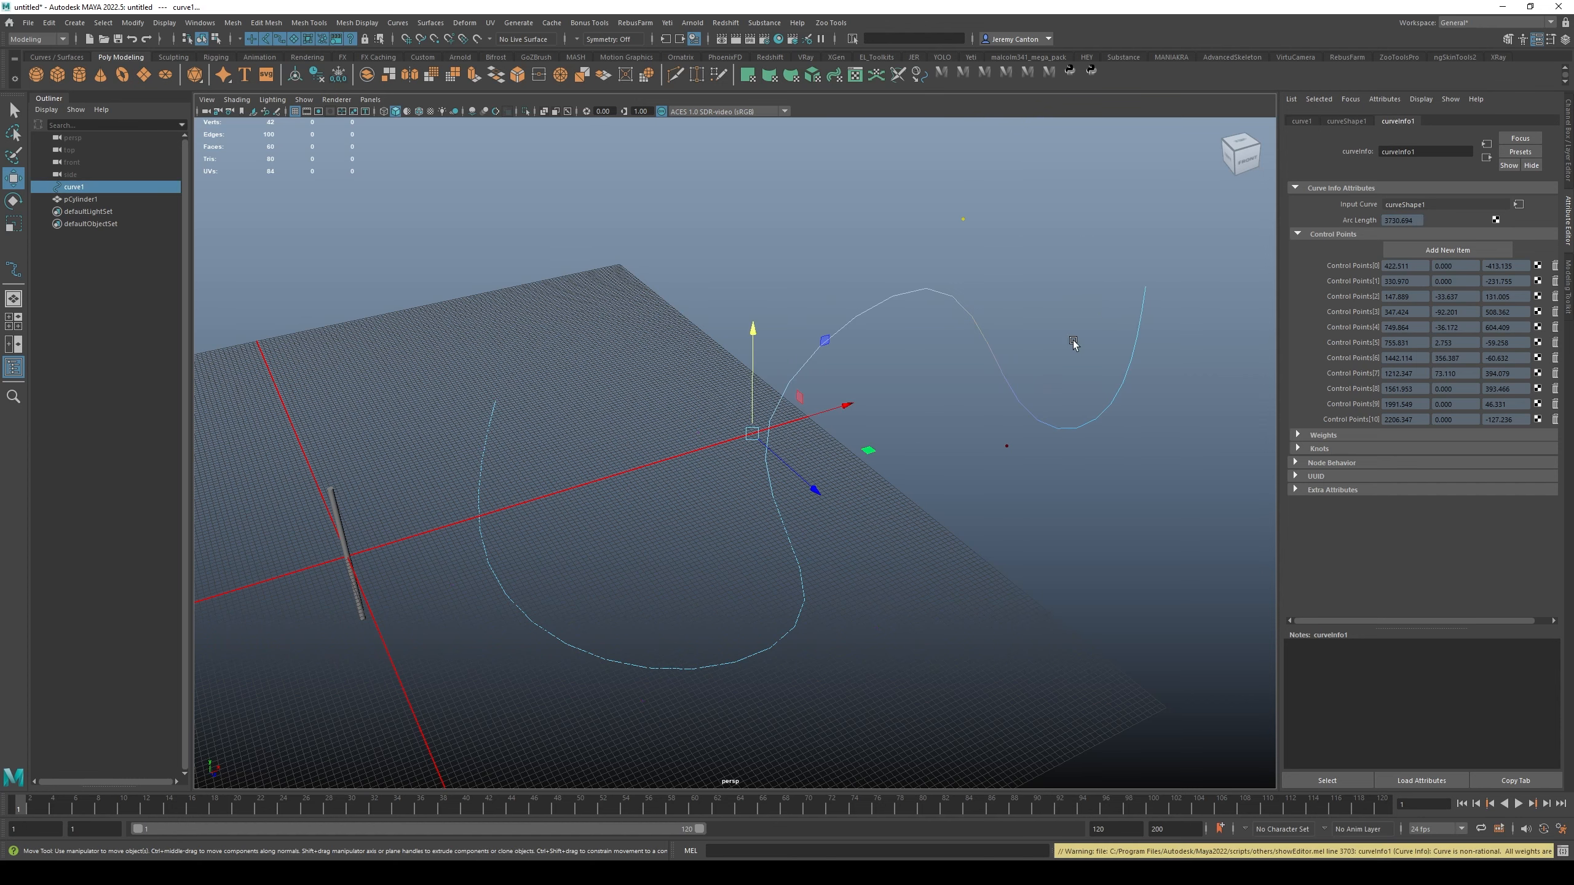
pyautogui.scroll(-2, 602, 389)
pyautogui.keyDown('alt'); pyautogui.moveTo(632, 415); pyautogui.dragTo(705, 401, button='middle'); pyautogui.keyUp('alt')
pyautogui.press('F8')
pyautogui.press('F8')
pyautogui.click(690, 407)
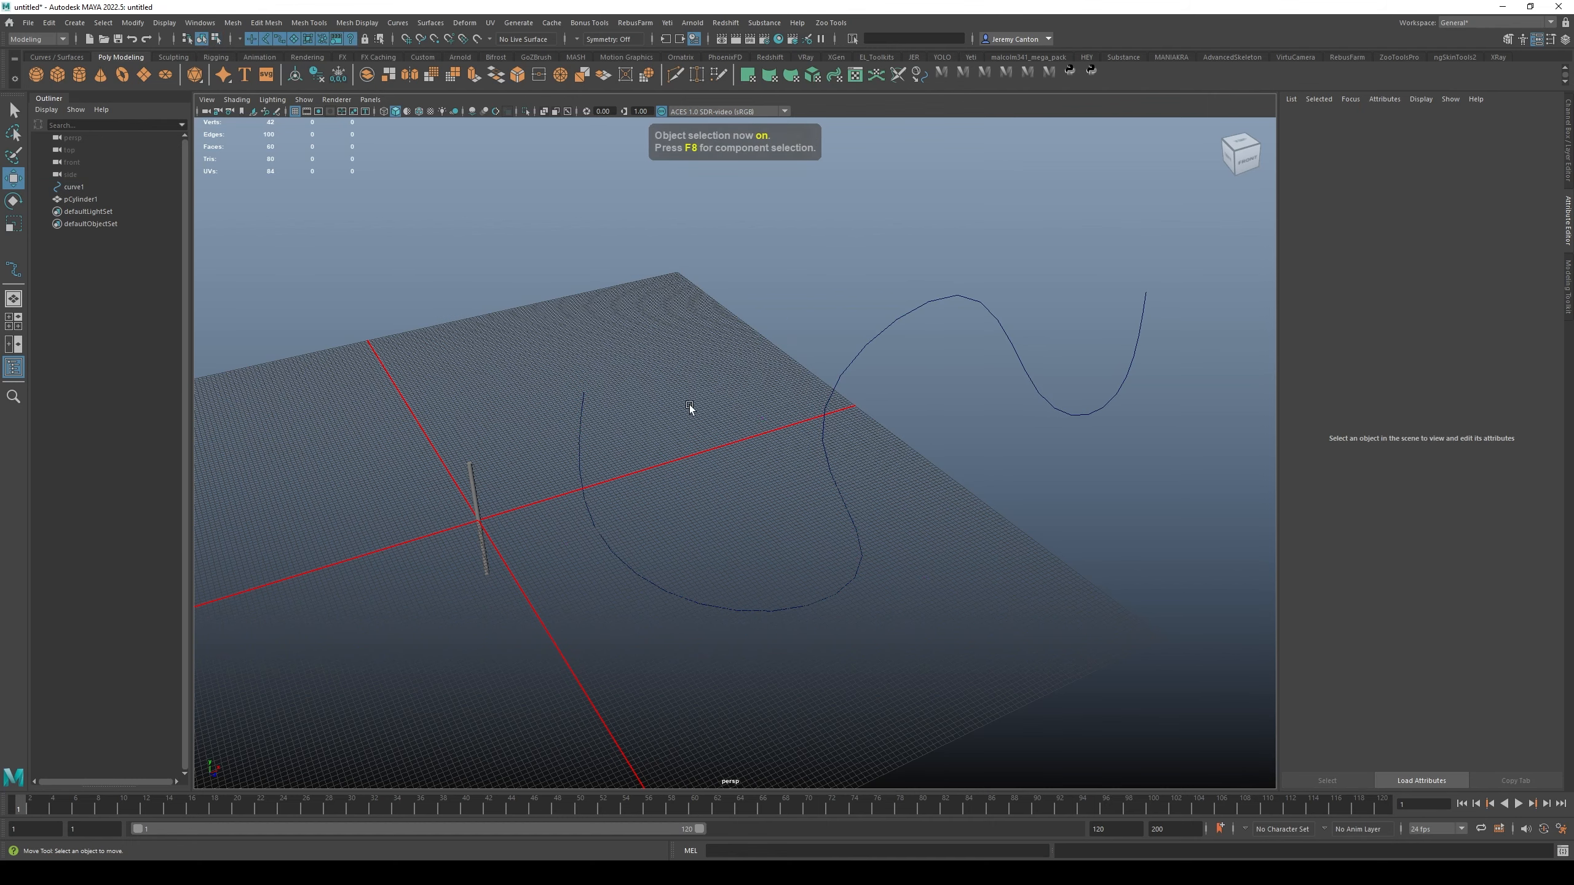
# Set the cylinder's height to the curve's copied arc length and deselect the cylinder.
pyautogui.keyDown('alt'); pyautogui.moveTo(764, 437); pyautogui.dragTo(724, 411); pyautogui.keyUp('alt')
pyautogui.click(883, 426)
pyautogui.scroll(-3, 1040, 446)
pyautogui.keyDown('alt'); pyautogui.moveTo(638, 465); pyautogui.dragTo(755, 569); pyautogui.keyUp('alt')
pyautogui.click(618, 464)
pyautogui.scroll(1, 642, 516)
pyautogui.hotkey('ctrl', 'a')
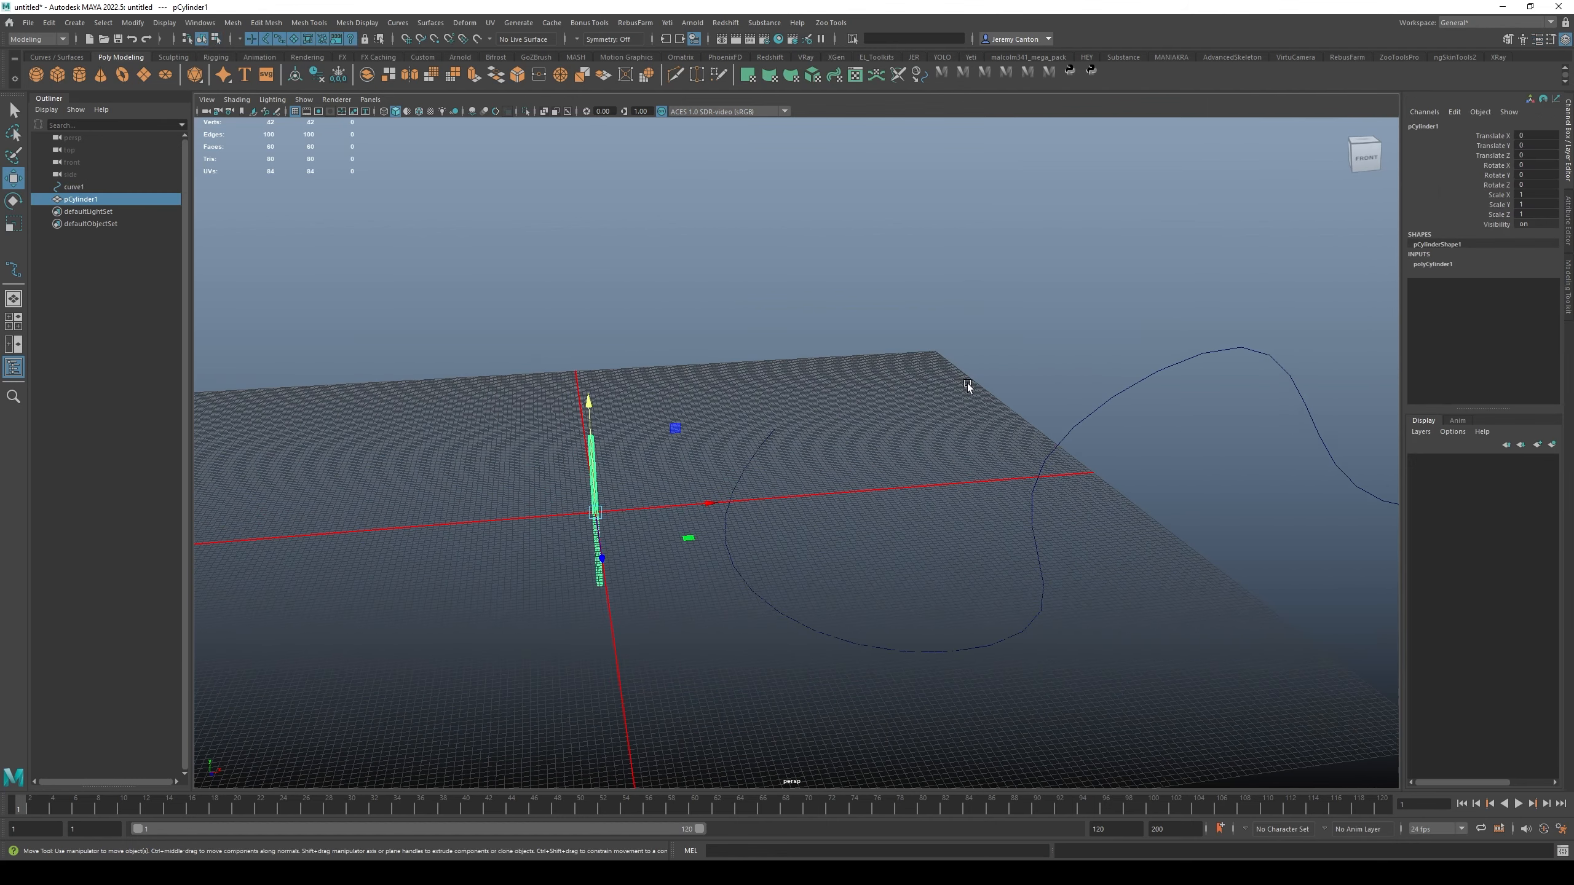
pyautogui.moveTo(966, 383)
pyautogui.keyDown('alt'); pyautogui.mouseDown()
pyautogui.moveTo(725, 397)
pyautogui.moveTo(669, 420)
pyautogui.moveTo(965, 380)
pyautogui.mouseUp(); pyautogui.keyUp('alt')
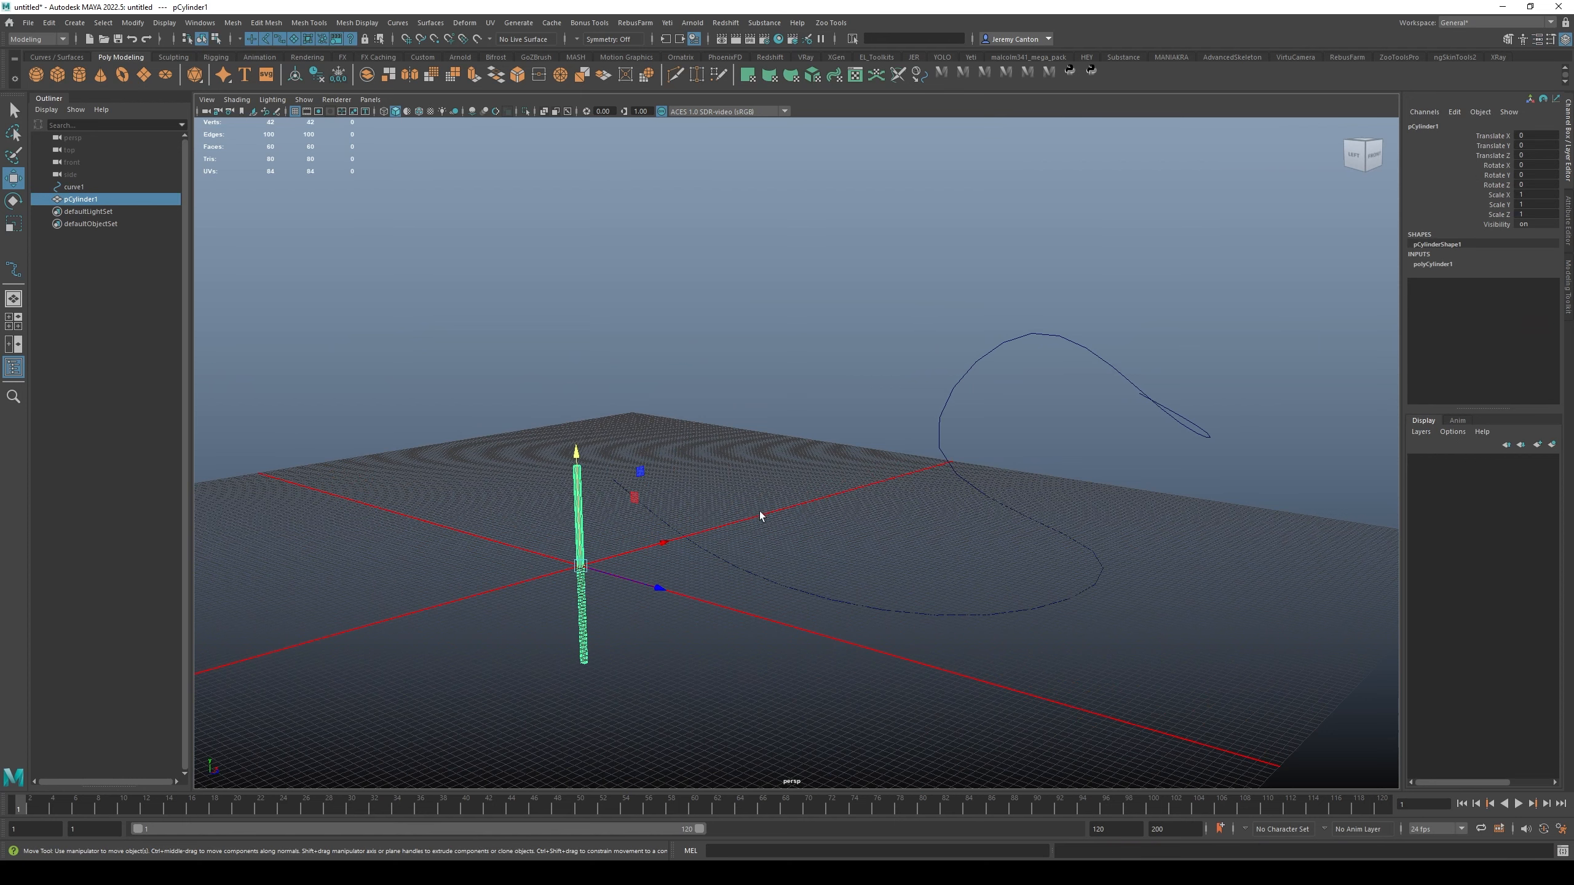
pyautogui.click(1451, 266)
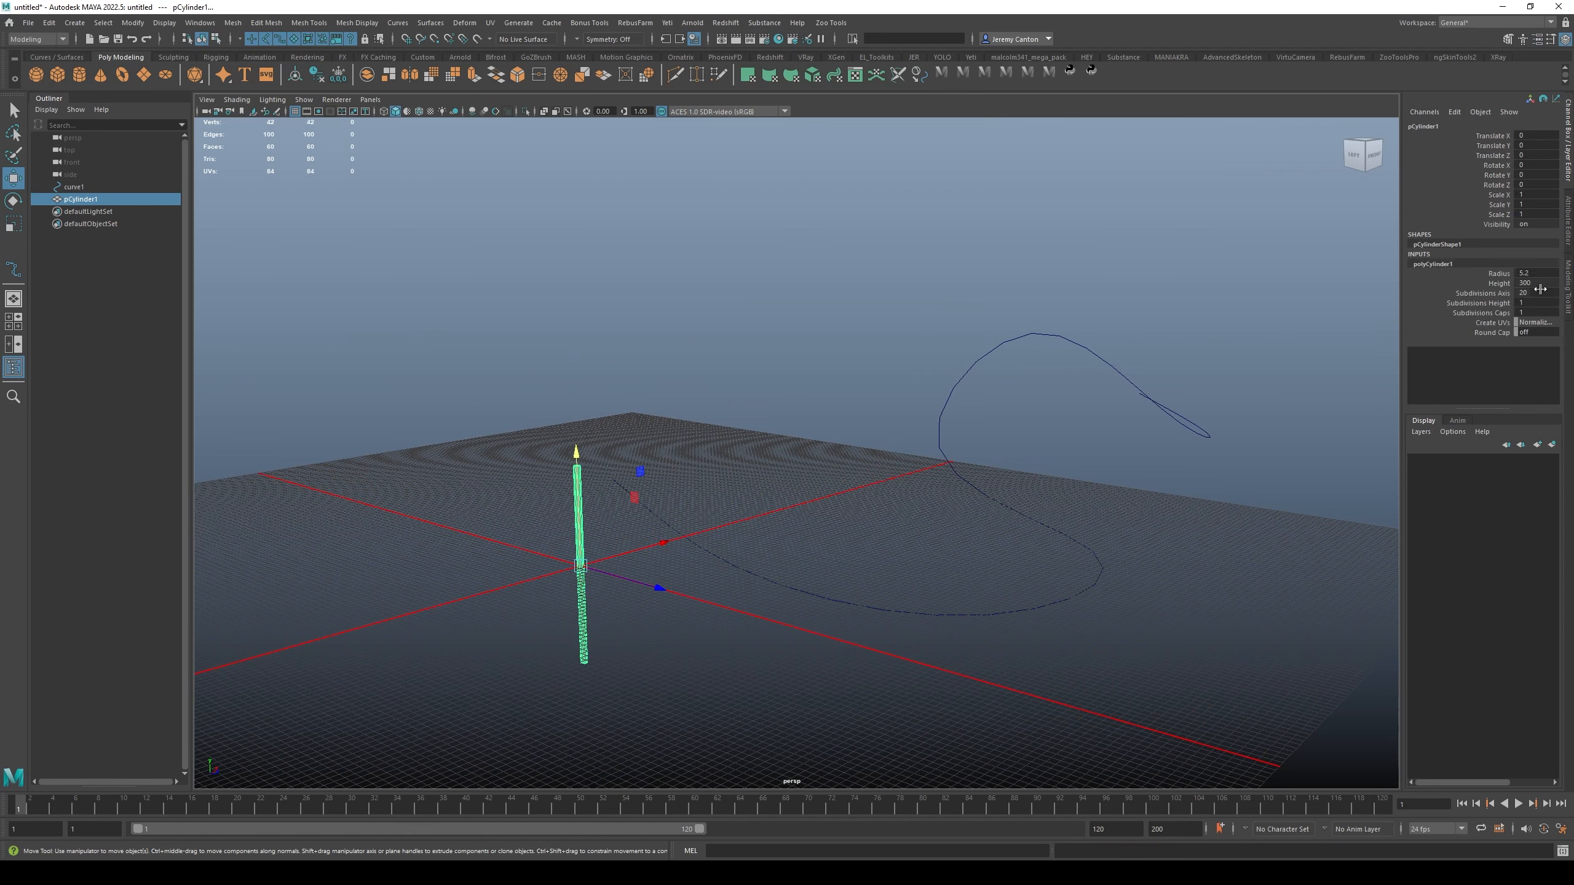
pyautogui.doubleClick(1540, 284)
pyautogui.press('Return')
pyautogui.click(759, 368)
pyautogui.keyDown('alt'); pyautogui.moveTo(760, 367); pyautogui.dragTo(661, 245); pyautogui.keyUp('alt')
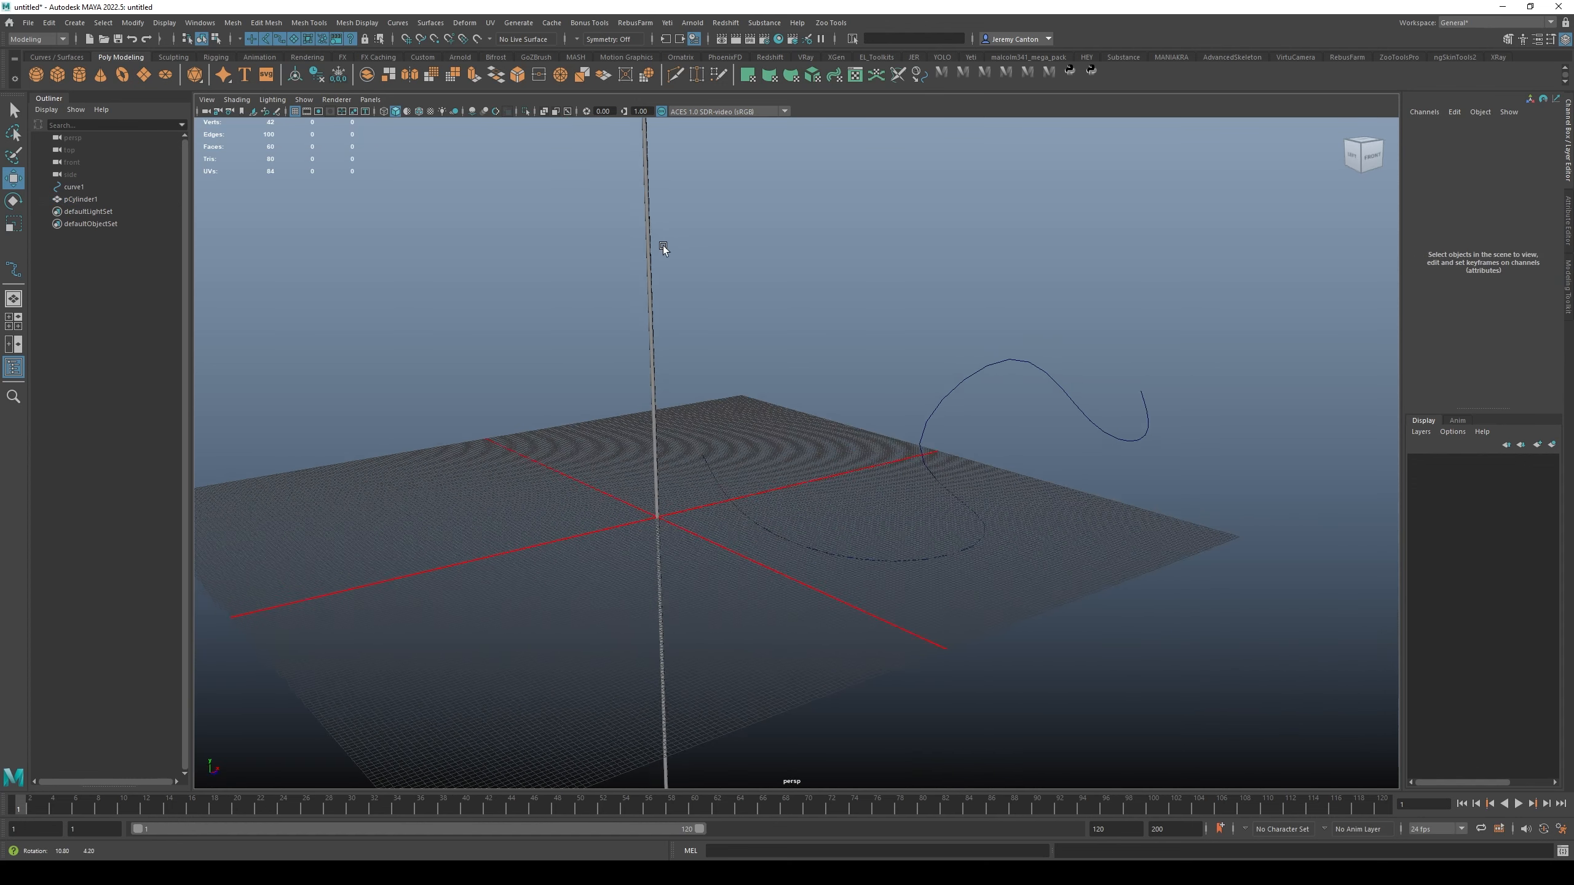
# Select the cylinder, rotate it 90 degrees in Z and move it along X to about 1772.5.
pyautogui.scroll(-5, 804, 329)
pyautogui.keyDown('alt'); pyautogui.moveTo(804, 329); pyautogui.dragTo(755, 304); pyautogui.keyUp('alt')
pyautogui.moveTo(758, 313); pyautogui.dragTo(685, 352)
pyautogui.keyDown('alt'); pyautogui.moveTo(806, 407); pyautogui.dragTo(812, 432); pyautogui.keyUp('alt')
pyautogui.keyDown('alt'); pyautogui.moveTo(812, 432); pyautogui.dragTo(978, 484, button='right'); pyautogui.keyUp('alt')
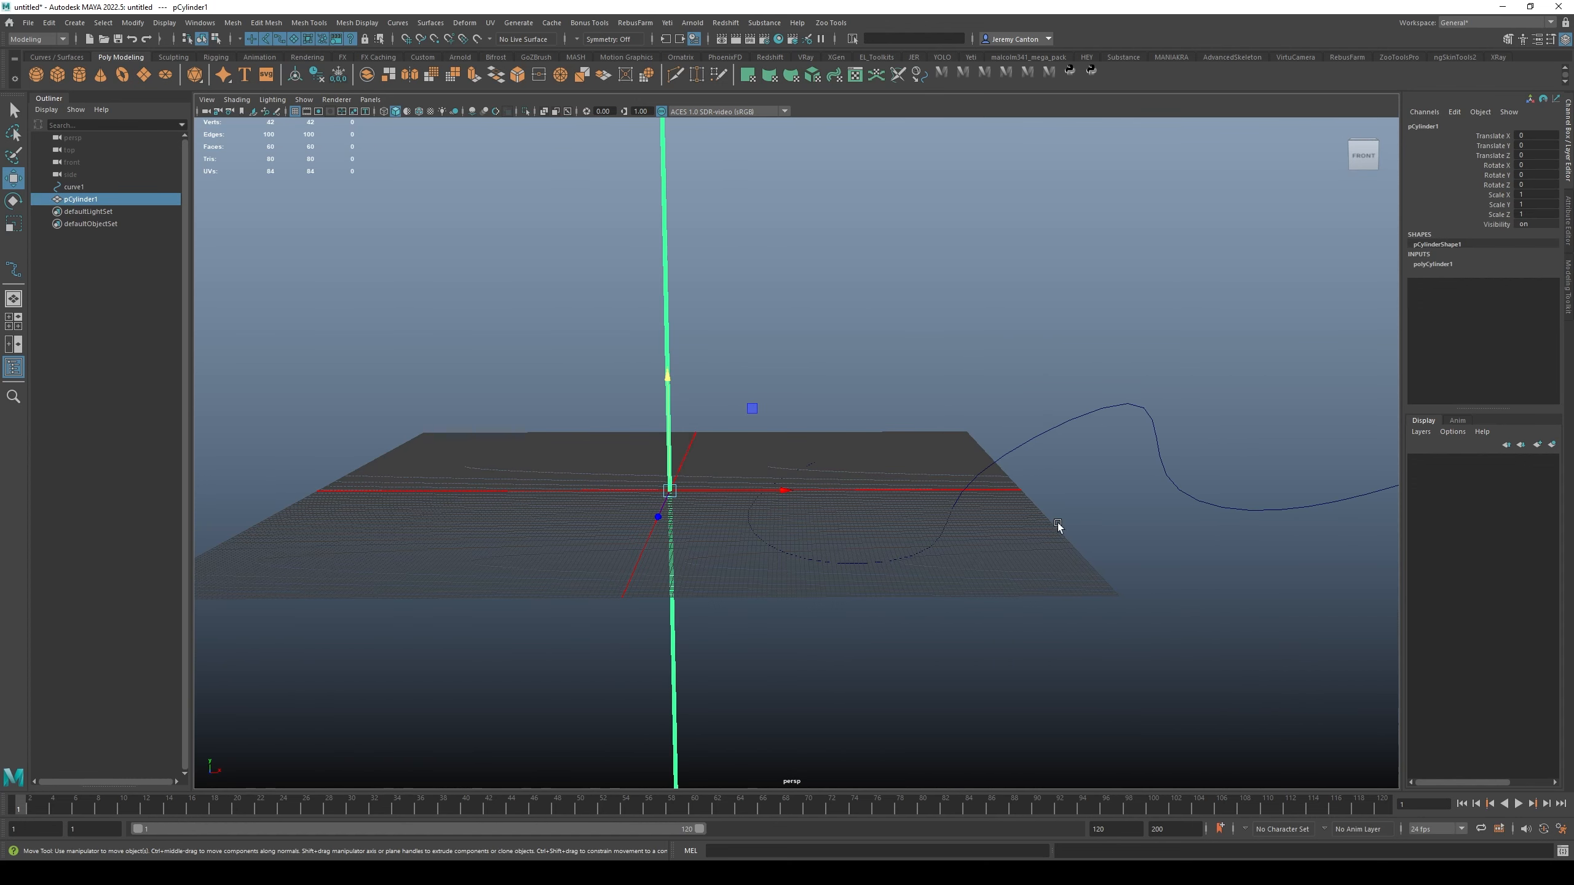
pyautogui.moveTo(827, 420)
pyautogui.keyDown('alt'); pyautogui.mouseDown(button='middle')
pyautogui.moveTo(856, 411)
pyautogui.moveTo(809, 442)
pyautogui.mouseUp(button='middle'); pyautogui.keyUp('alt')
pyautogui.scroll(3, 796, 407)
pyautogui.press('e')
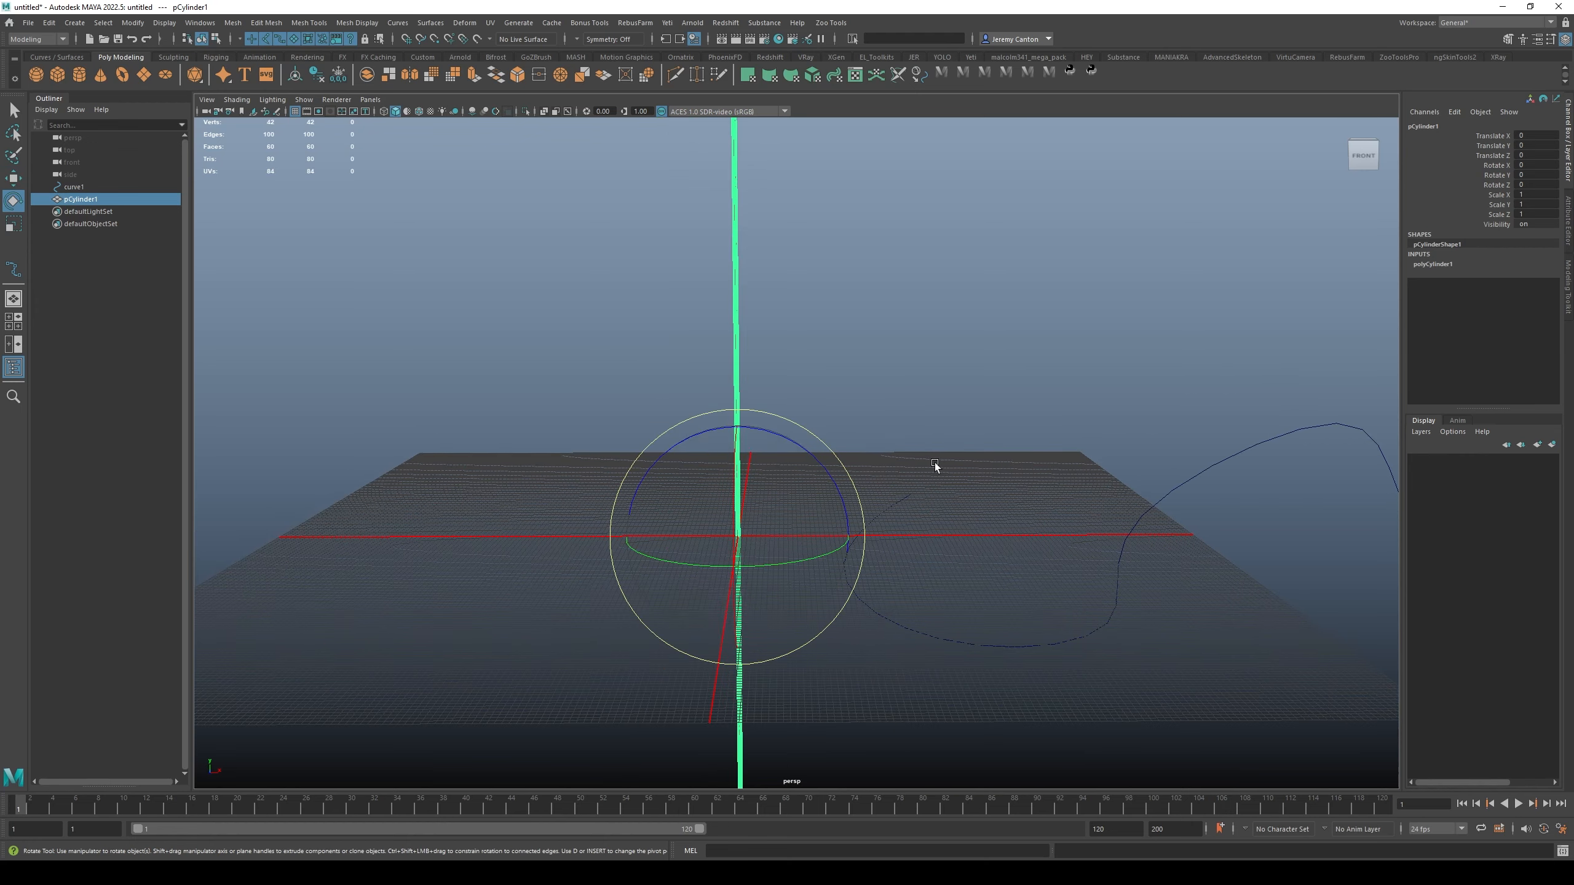
pyautogui.keyDown('alt'); pyautogui.moveTo(934, 461); pyautogui.dragTo(1450, 521); pyautogui.keyUp('alt')
pyautogui.press('w')
pyautogui.keyDown('alt'); pyautogui.moveTo(897, 509); pyautogui.dragTo(928, 598, button='right'); pyautogui.keyUp('alt')
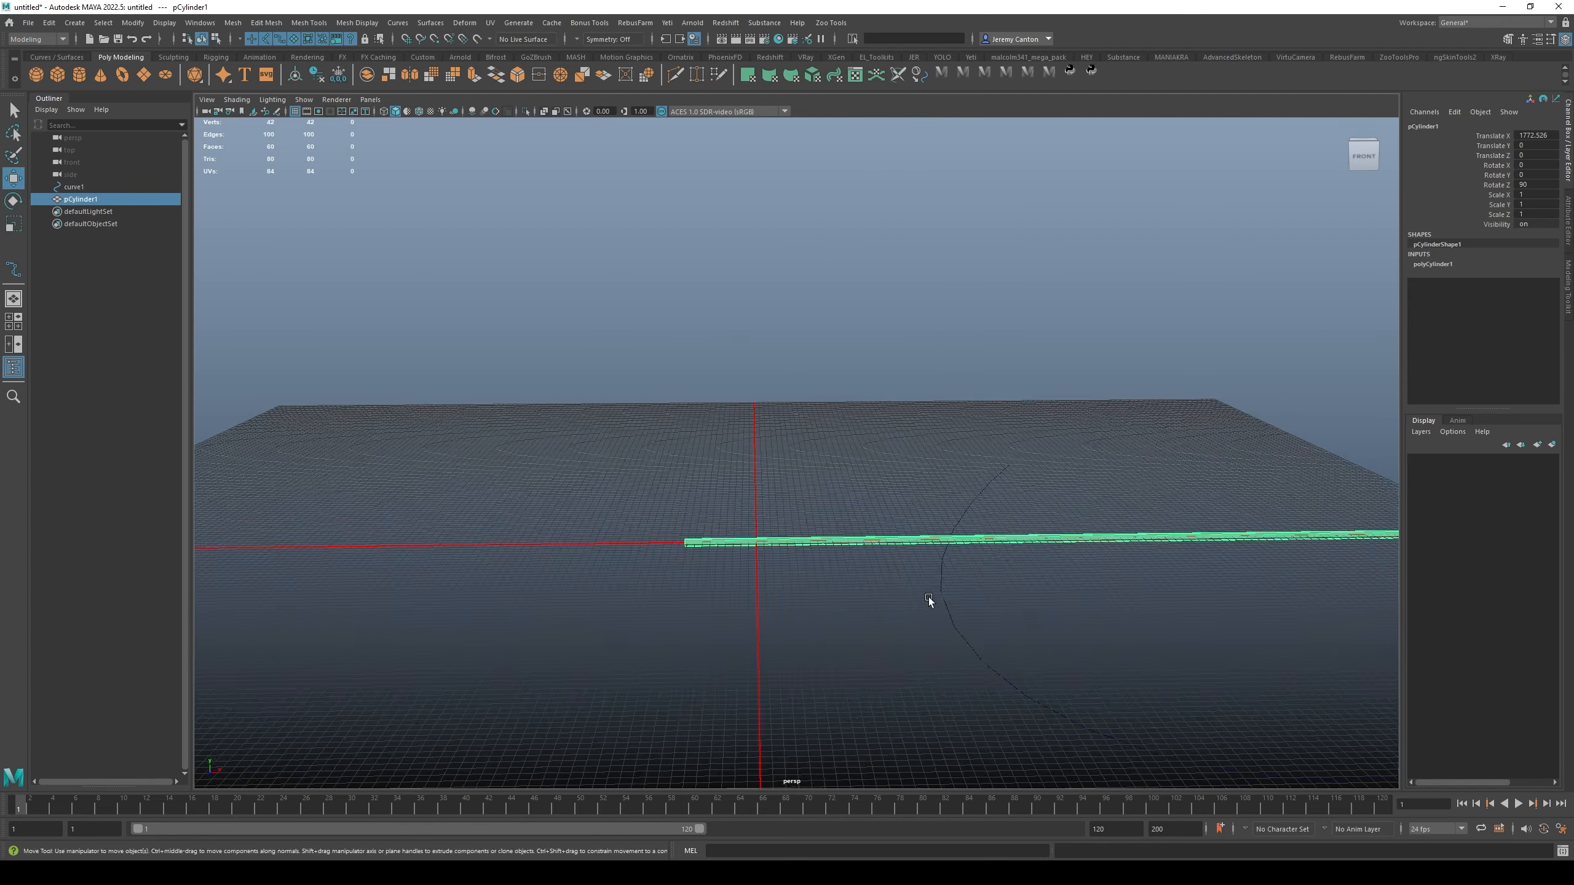
# Hide the cylinder temporarily to view the grid centre and the curve, then show the cylinder again.
pyautogui.keyDown('alt'); pyautogui.moveTo(928, 598); pyautogui.dragTo(631, 485); pyautogui.keyUp('alt')
pyautogui.hotkey('ctrl', 'h')
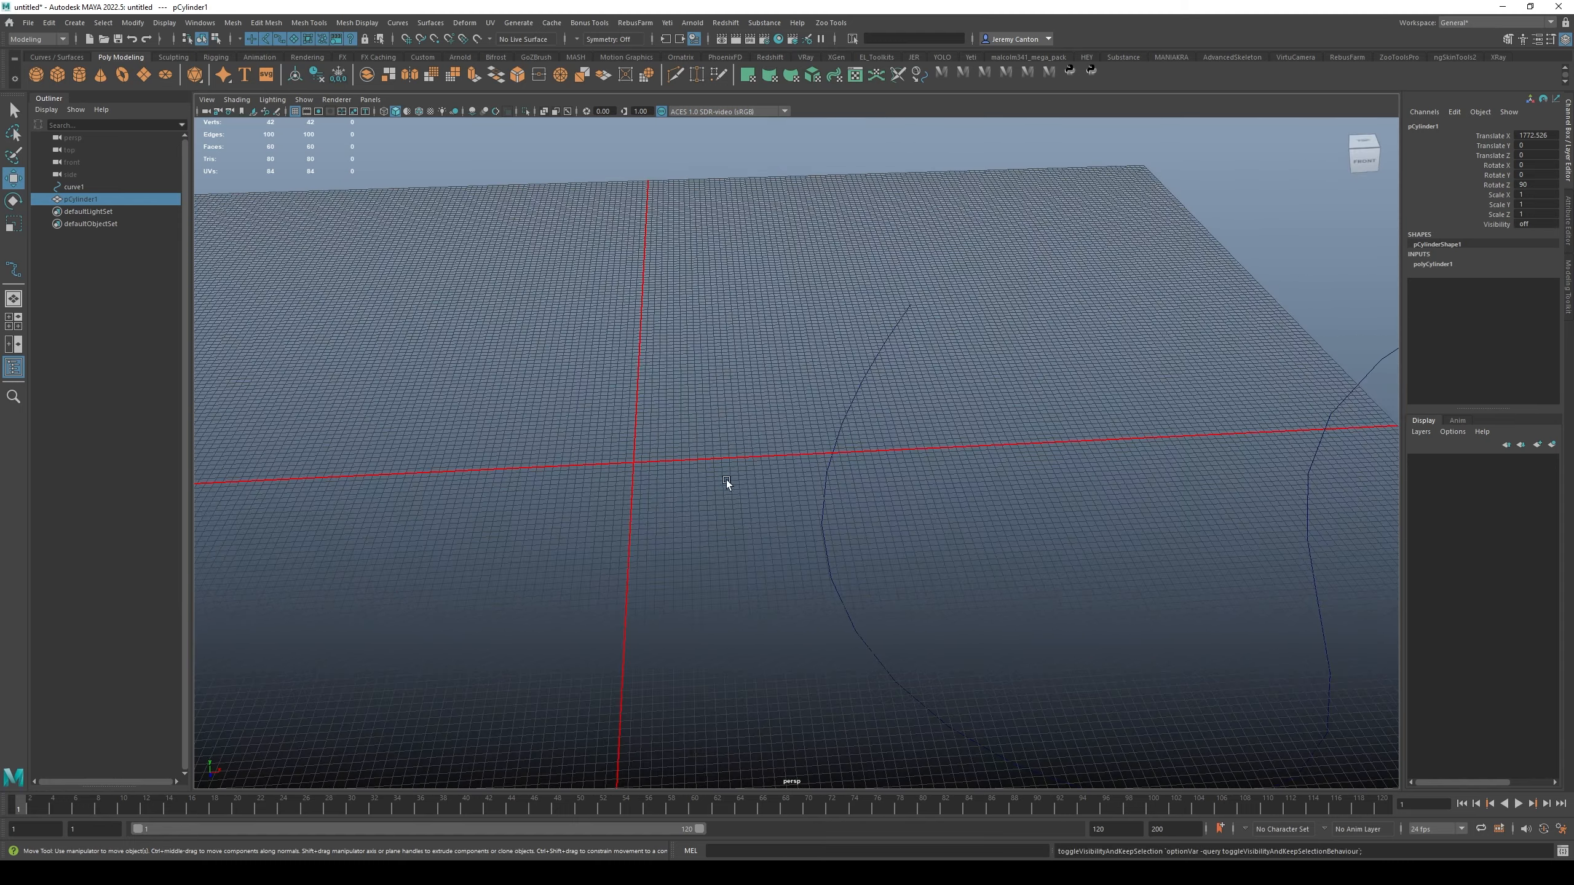
pyautogui.keyDown('alt'); pyautogui.moveTo(727, 485); pyautogui.dragTo(613, 455); pyautogui.keyUp('alt')
pyautogui.keyDown('alt'); pyautogui.moveTo(595, 433); pyautogui.dragTo(789, 412, button='middle'); pyautogui.keyUp('alt')
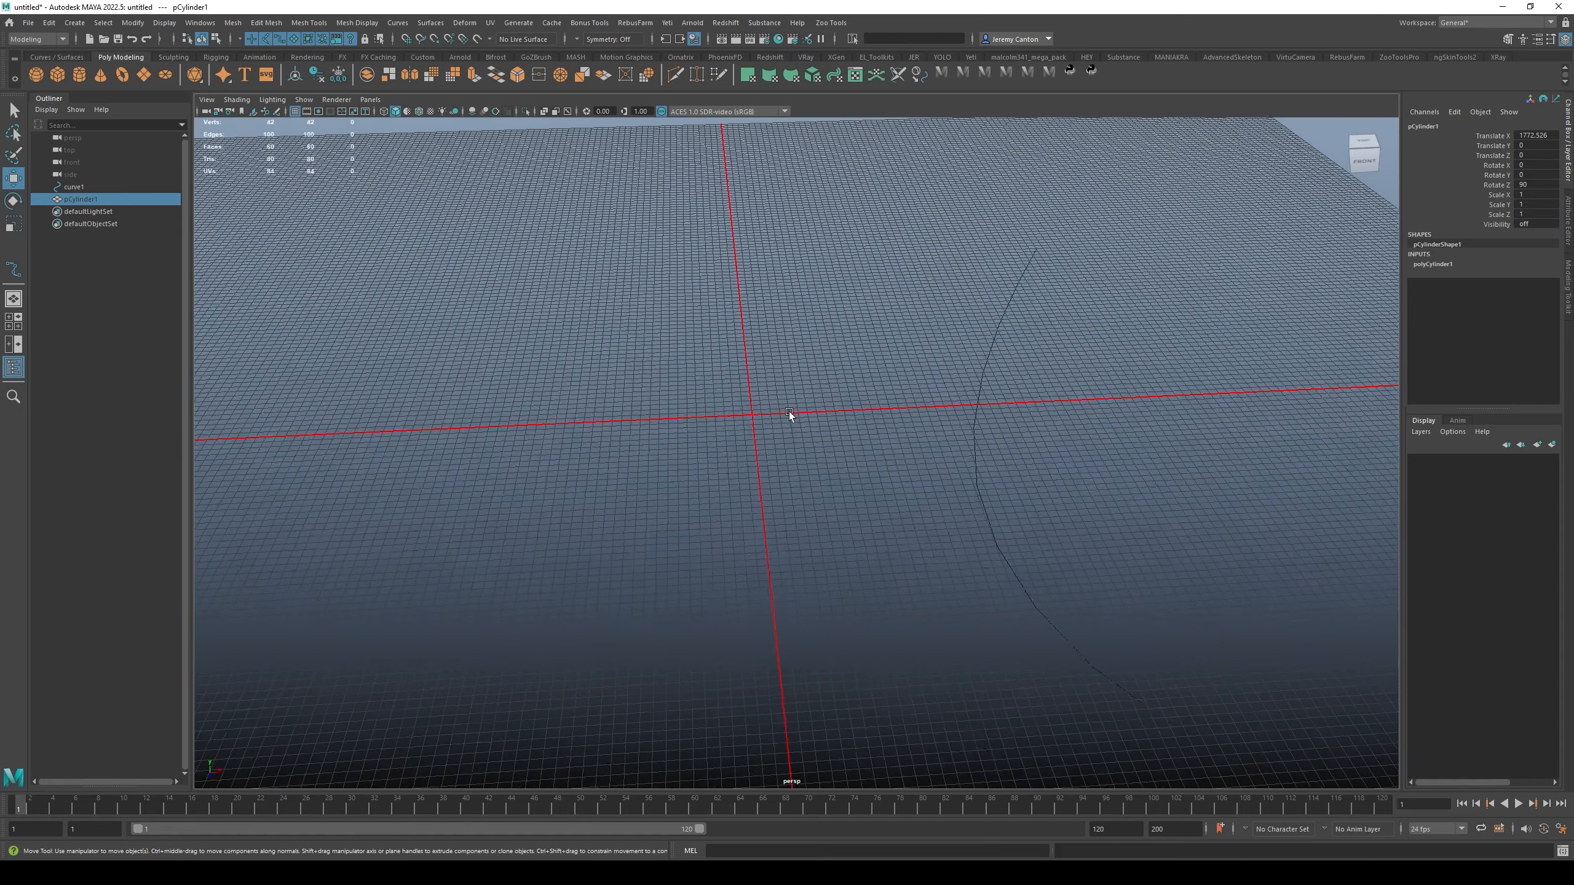
pyautogui.keyDown('alt'); pyautogui.moveTo(790, 412); pyautogui.dragTo(837, 529, button='right'); pyautogui.keyUp('alt')
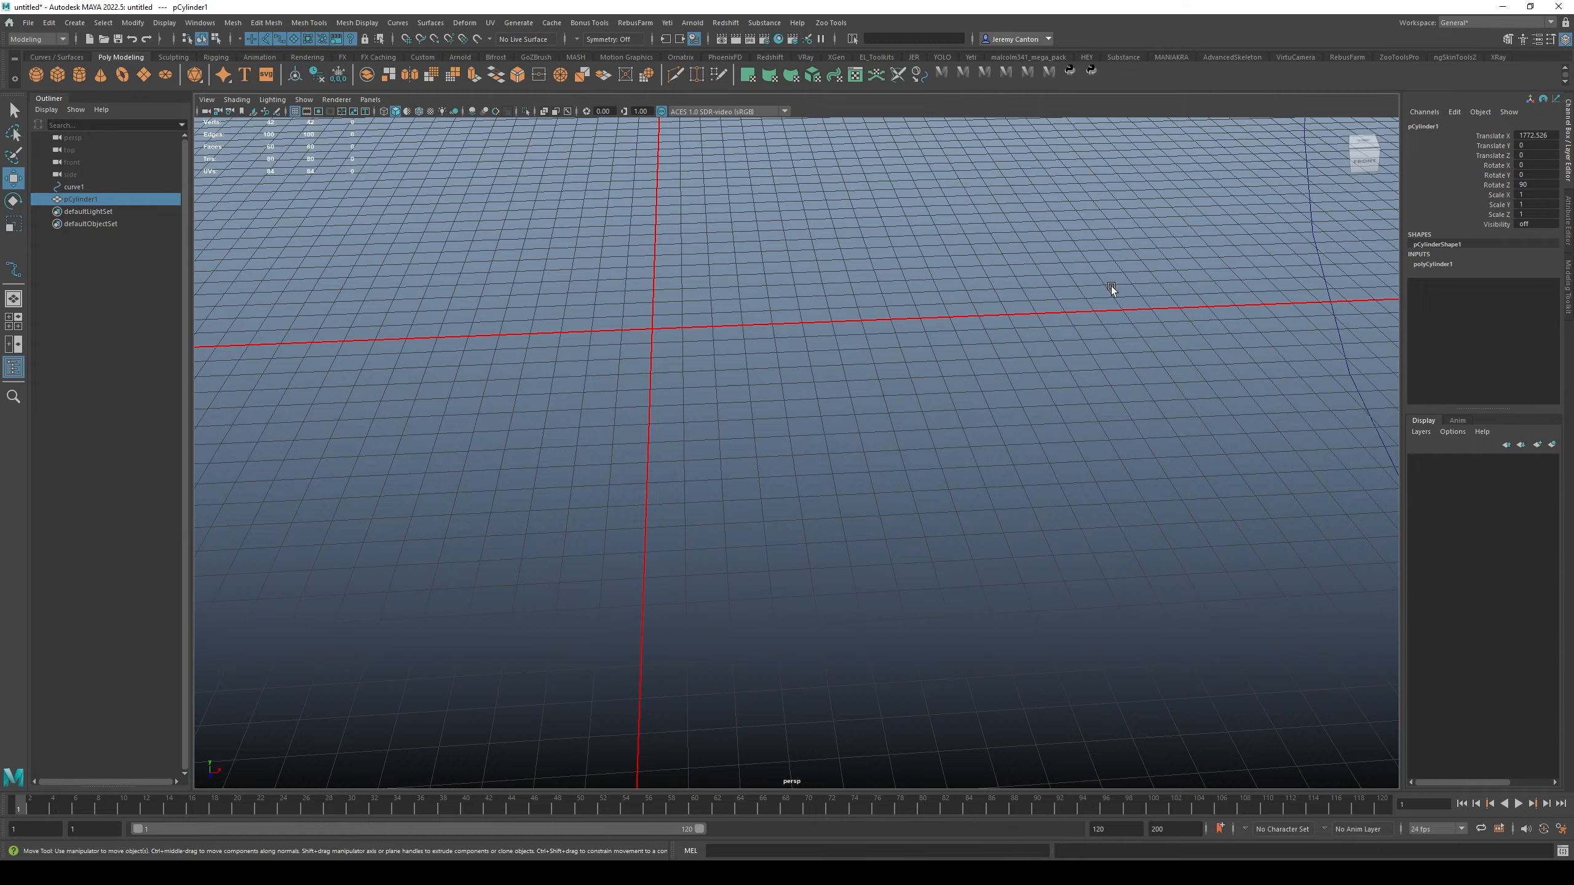
pyautogui.keyDown('alt'); pyautogui.moveTo(1112, 287); pyautogui.dragTo(832, 304); pyautogui.keyUp('alt')
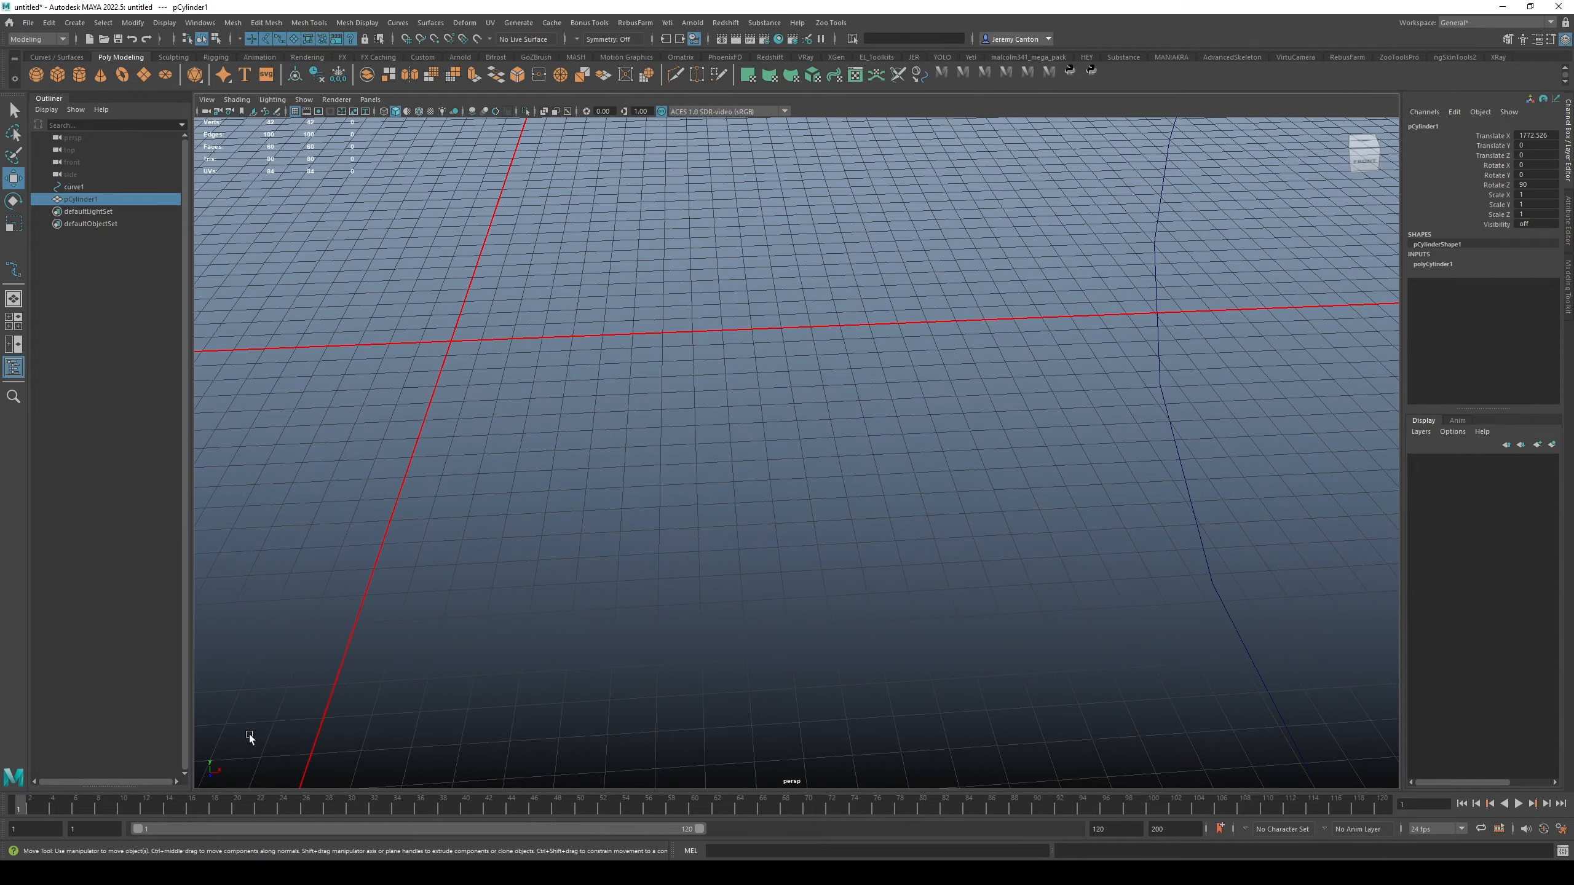
pyautogui.keyDown('alt'); pyautogui.moveTo(705, 417); pyautogui.dragTo(745, 347); pyautogui.keyUp('alt')
pyautogui.hotkey('shift', 'h')
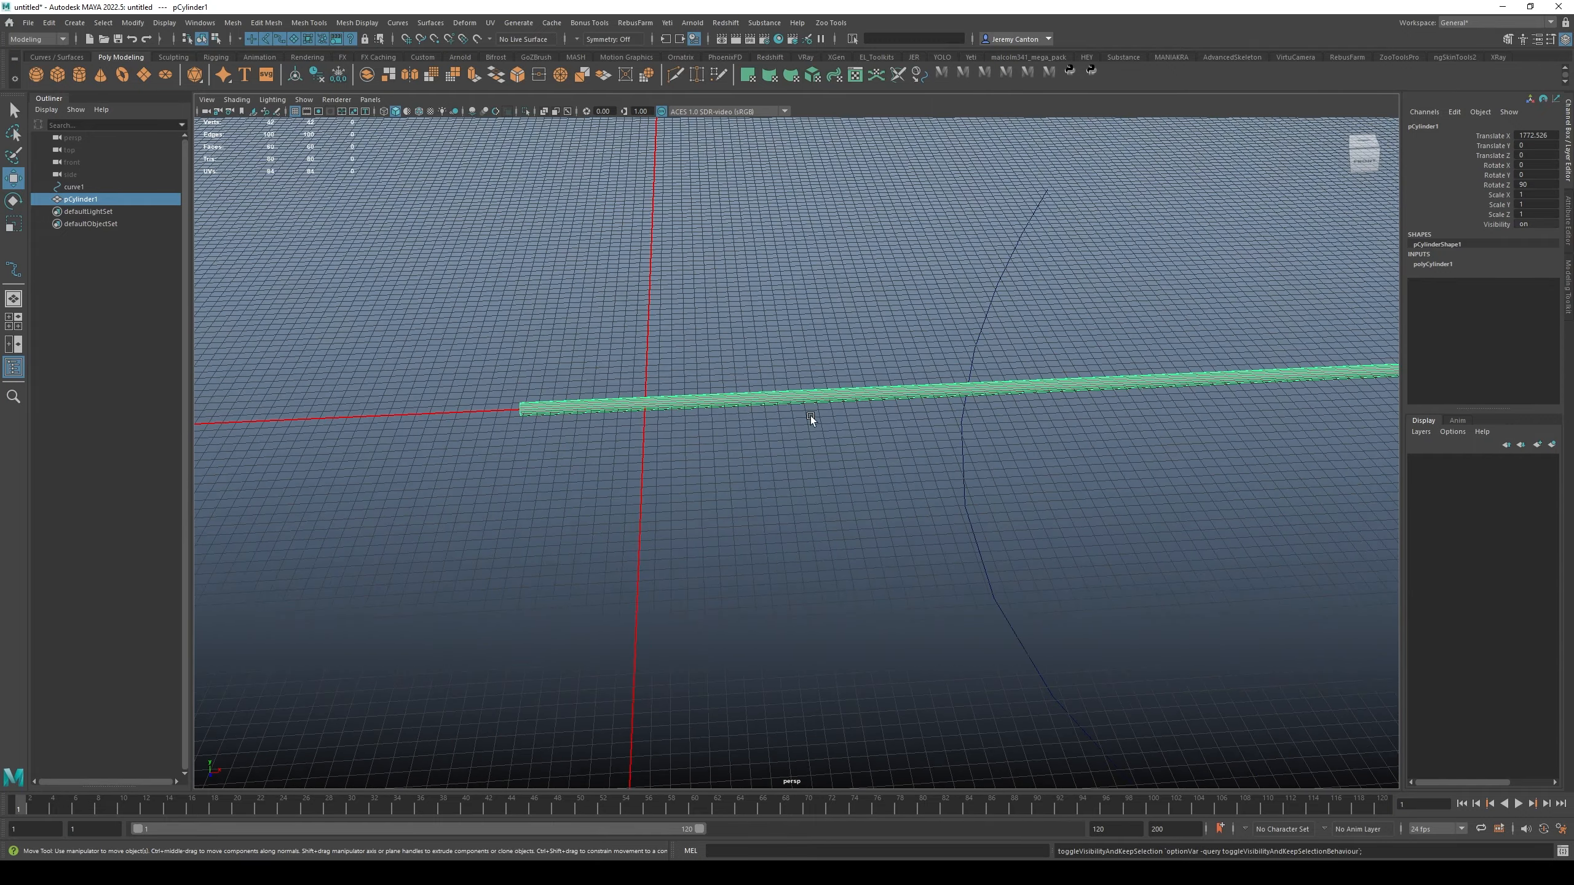
# Move the cylinder's pivot to its end nearest the grid centre and snap that end onto the world origin.
pyautogui.keyDown('alt'); pyautogui.moveTo(812, 419); pyautogui.dragTo(900, 395); pyautogui.keyUp('alt')
pyautogui.keyDown('alt'); pyautogui.moveTo(900, 395); pyautogui.dragTo(861, 386, button='right'); pyautogui.keyUp('alt')
pyautogui.keyDown('alt'); pyautogui.moveTo(1237, 433); pyautogui.dragTo(992, 353, button='right'); pyautogui.keyUp('alt')
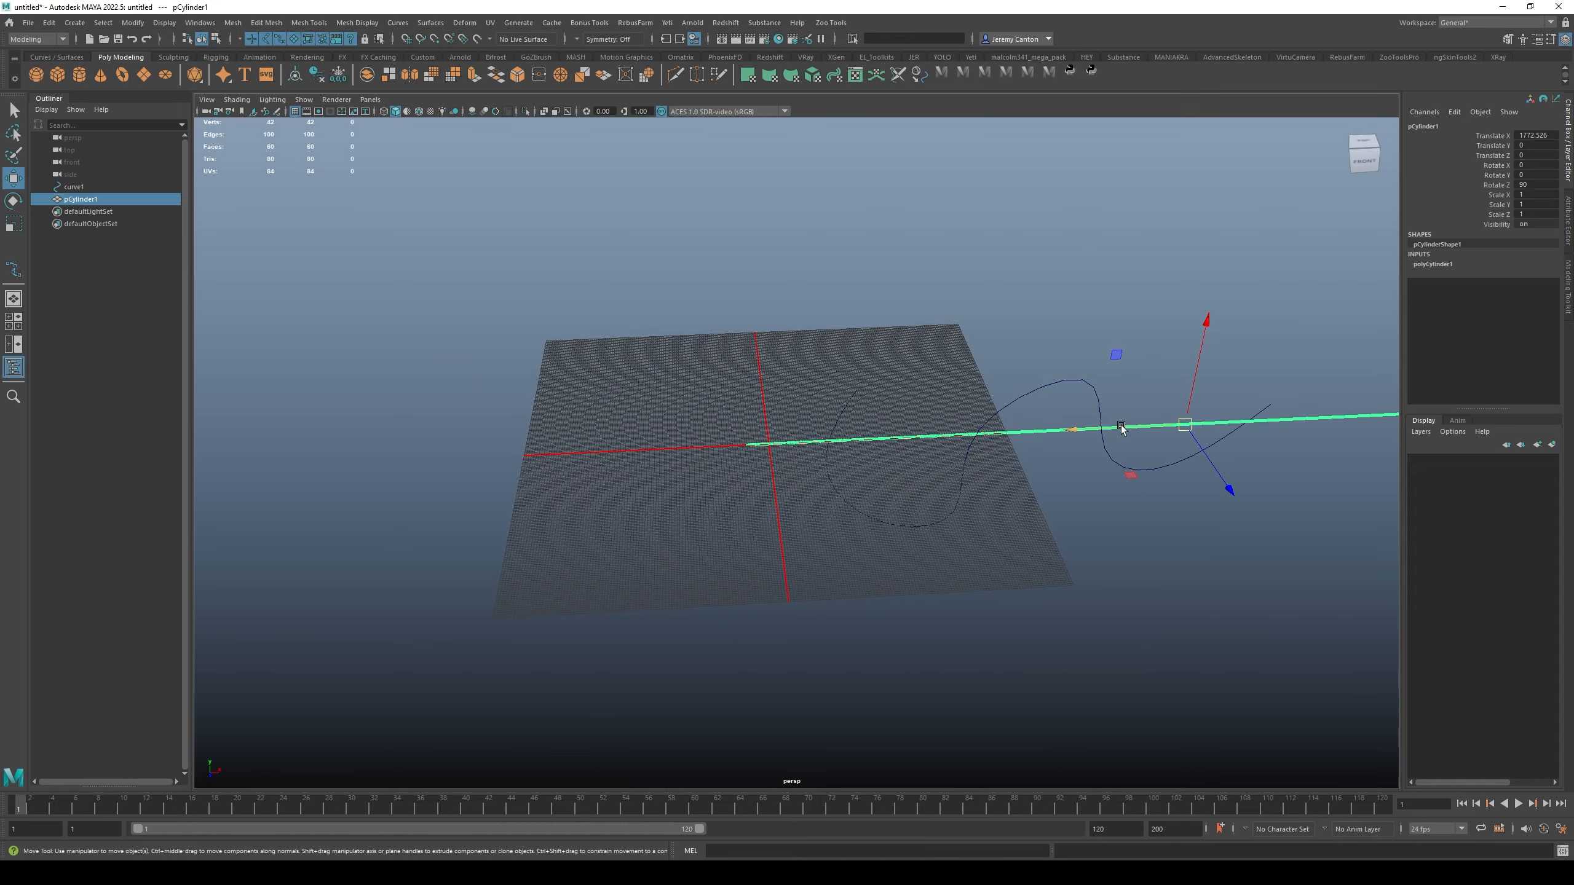
pyautogui.press('d')
pyautogui.moveTo(1064, 432); pyautogui.dragTo(778, 432)
pyautogui.keyDown('alt'); pyautogui.moveTo(779, 433); pyautogui.dragTo(1047, 530, button='right'); pyautogui.keyUp('alt')
pyautogui.keyDown('alt'); pyautogui.moveTo(1047, 530); pyautogui.dragTo(1183, 562, button='middle'); pyautogui.keyUp('alt')
pyautogui.press('d')
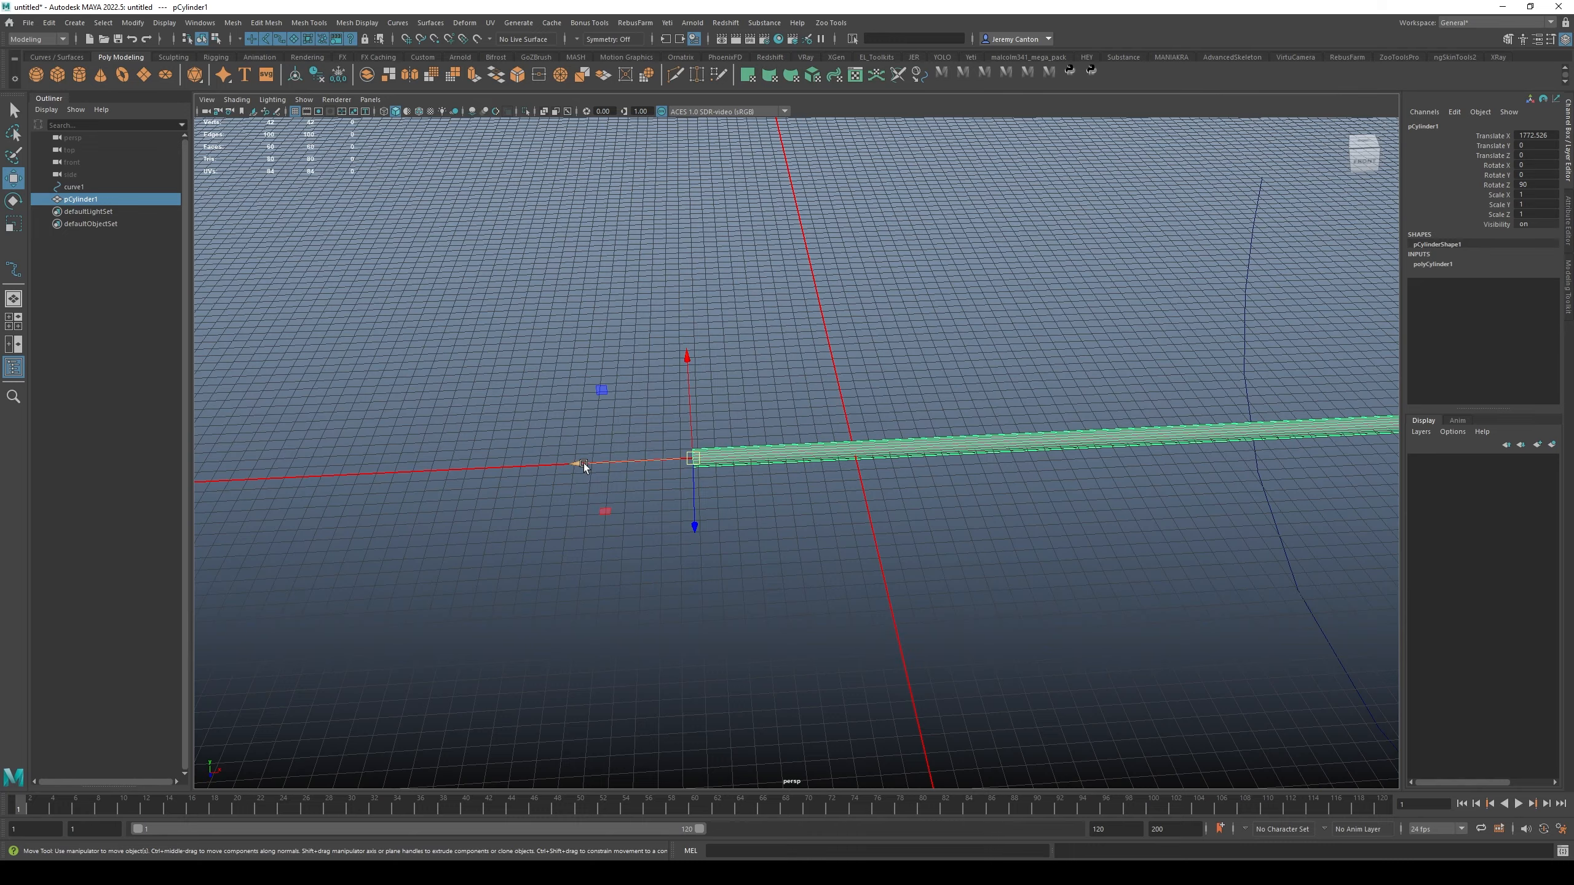
pyautogui.moveTo(581, 462); pyautogui.dragTo(740, 456)
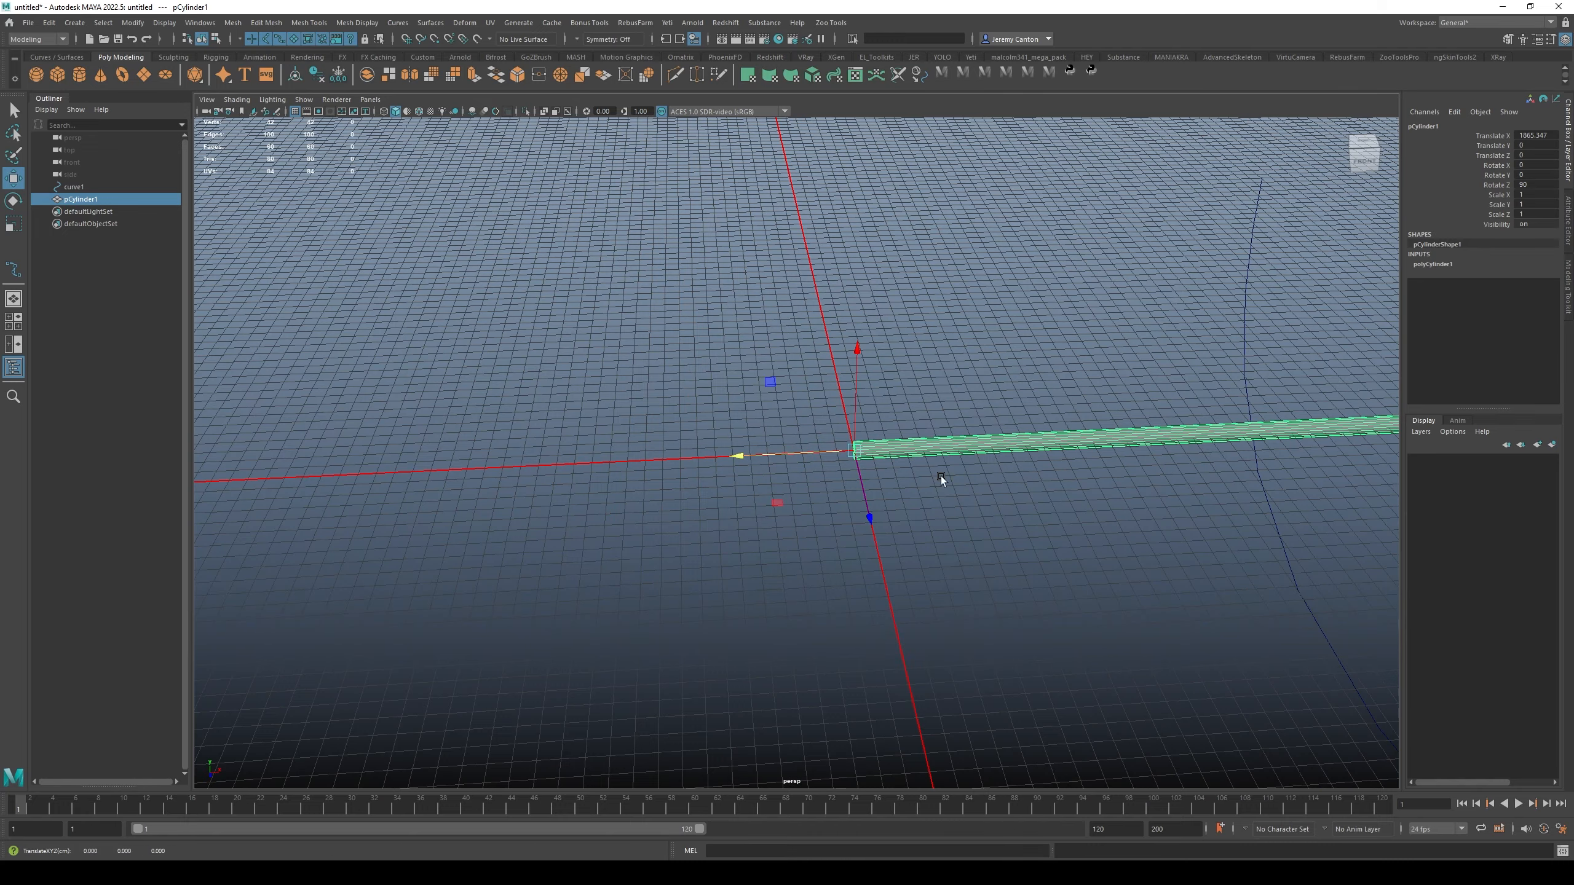
# Examine the cylinder's full length against the curve, from the end cap at the origin to the far end.
pyautogui.keyDown('alt'); pyautogui.moveTo(941, 475); pyautogui.dragTo(558, 317, button='right'); pyautogui.keyUp('alt')
pyautogui.keyDown('alt'); pyautogui.moveTo(829, 440); pyautogui.dragTo(1040, 527, button='right'); pyautogui.keyUp('alt')
pyautogui.keyDown('alt'); pyautogui.moveTo(774, 442); pyautogui.dragTo(574, 467, button='middle'); pyautogui.keyUp('alt')
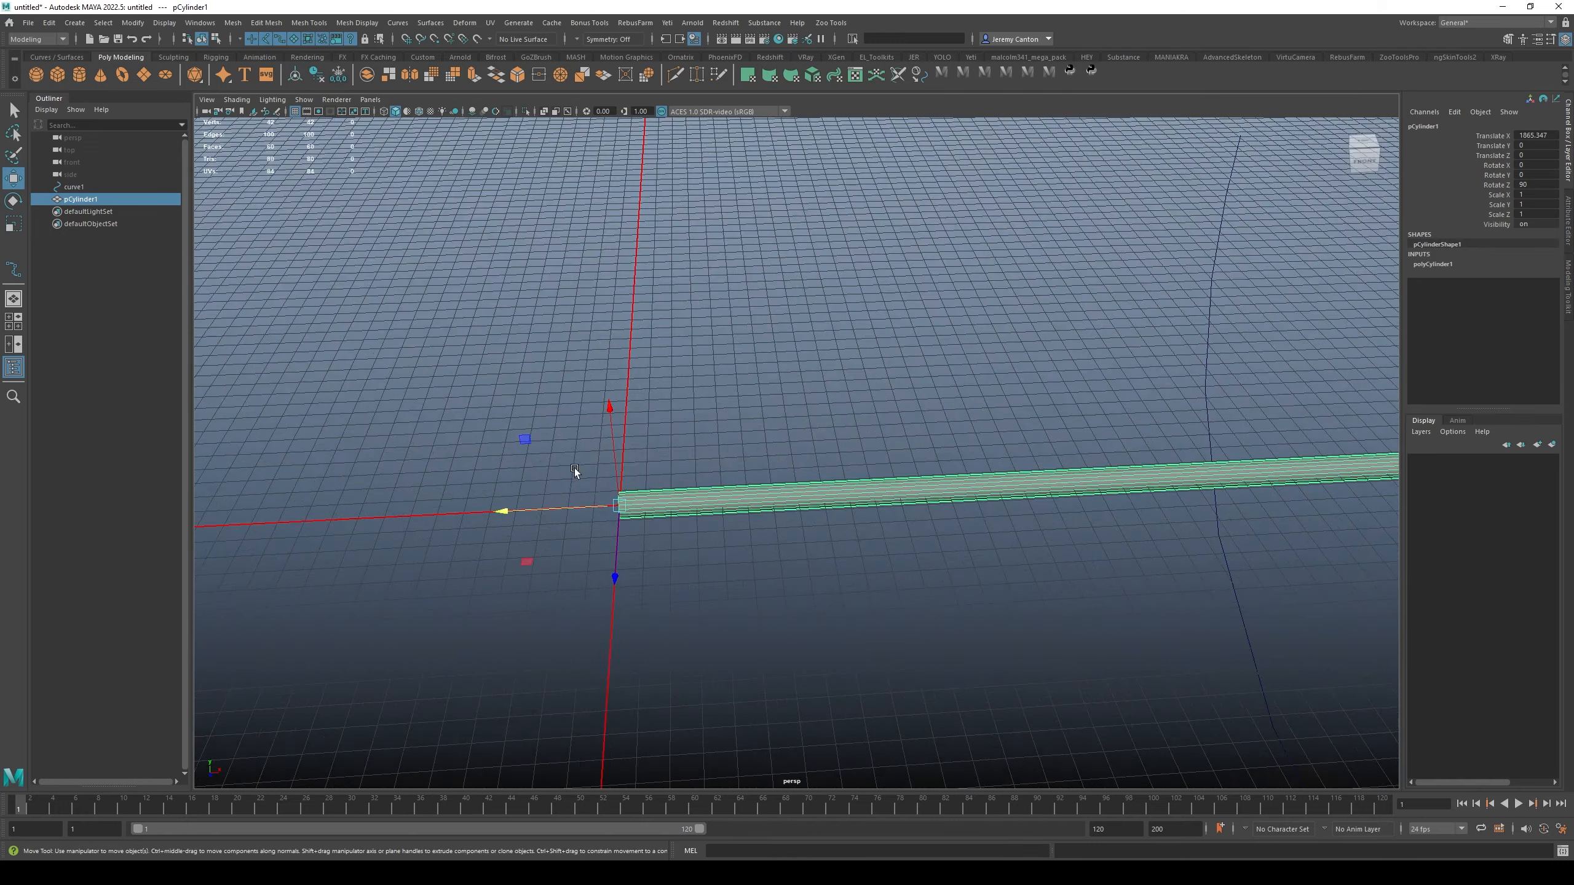
pyautogui.keyDown('alt'); pyautogui.moveTo(646, 561); pyautogui.dragTo(533, 527, button='right'); pyautogui.keyUp('alt')
pyautogui.keyDown('alt'); pyautogui.moveTo(1097, 455); pyautogui.dragTo(1035, 443, button='right'); pyautogui.keyUp('alt')
pyautogui.keyDown('alt'); pyautogui.moveTo(1115, 449); pyautogui.dragTo(608, 465, button='middle'); pyautogui.keyUp('alt')
pyautogui.keyDown('alt'); pyautogui.moveTo(1413, 434); pyautogui.dragTo(1135, 447, button='middle'); pyautogui.keyUp('alt')
pyautogui.keyDown('alt'); pyautogui.moveTo(1135, 448); pyautogui.dragTo(576, 471, button='right'); pyautogui.keyUp('alt')
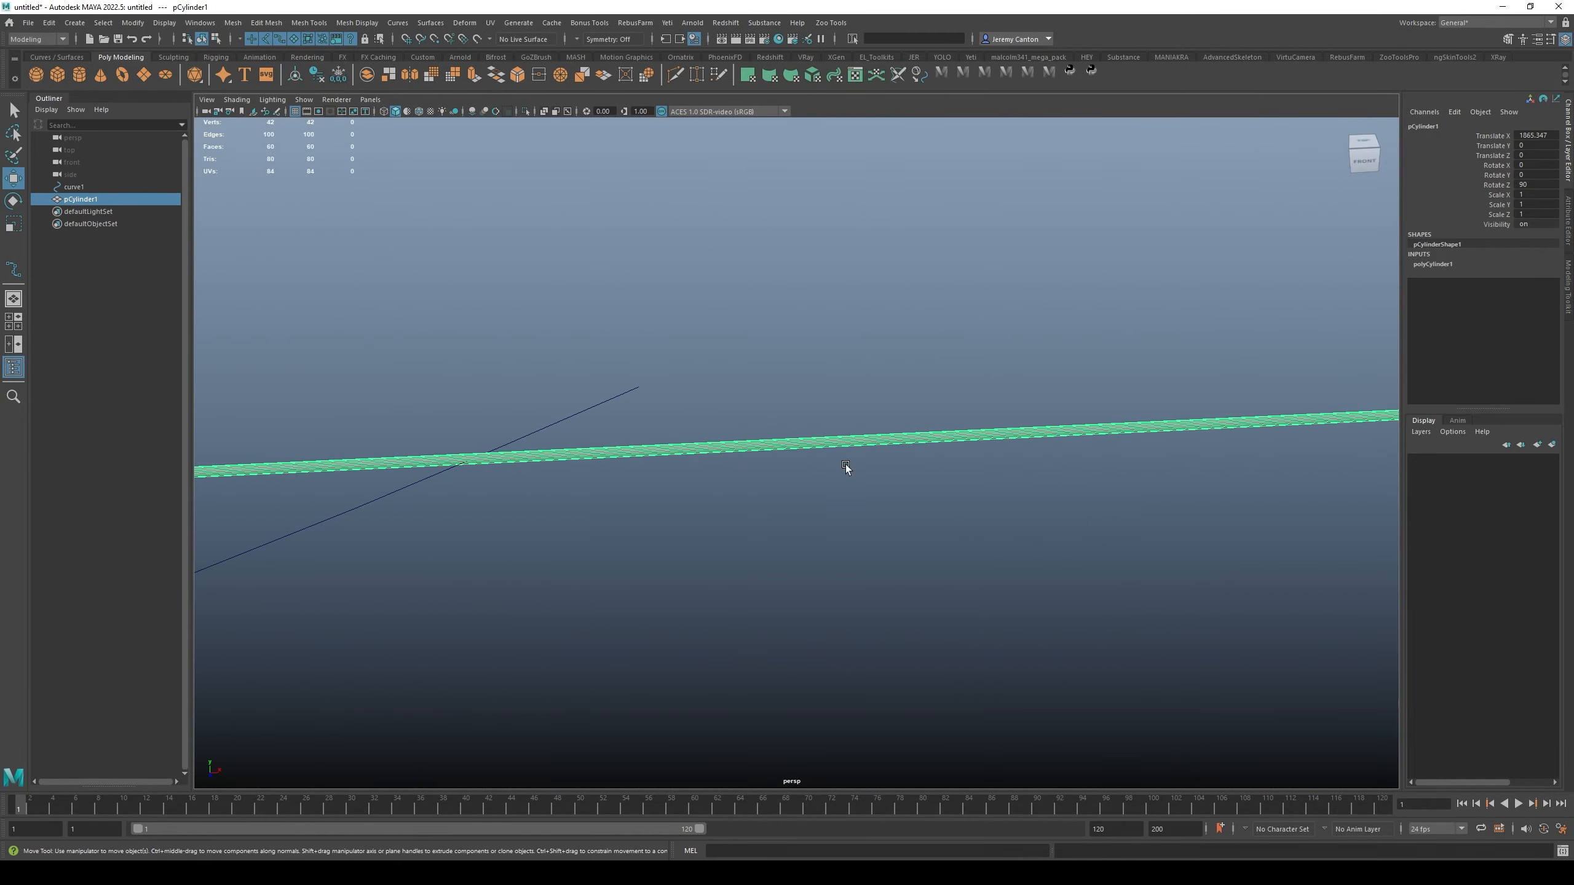
pyautogui.keyDown('alt'); pyautogui.moveTo(847, 467); pyautogui.dragTo(578, 447, button='right'); pyautogui.keyUp('alt')
pyautogui.keyDown('alt'); pyautogui.moveTo(578, 448); pyautogui.dragTo(956, 454, button='middle'); pyautogui.keyUp('alt')
pyautogui.keyDown('alt'); pyautogui.moveTo(783, 477); pyautogui.dragTo(831, 493); pyautogui.keyUp('alt')
pyautogui.keyDown('alt'); pyautogui.moveTo(868, 508); pyautogui.dragTo(994, 559, button='right'); pyautogui.keyUp('alt')
pyautogui.keyDown('alt'); pyautogui.moveTo(993, 559); pyautogui.dragTo(861, 527); pyautogui.keyUp('alt')
pyautogui.keyDown('alt'); pyautogui.moveTo(861, 527); pyautogui.dragTo(953, 500, button='right'); pyautogui.keyUp('alt')
pyautogui.keyDown('alt'); pyautogui.moveTo(953, 500); pyautogui.dragTo(994, 429, button='middle'); pyautogui.keyUp('alt')
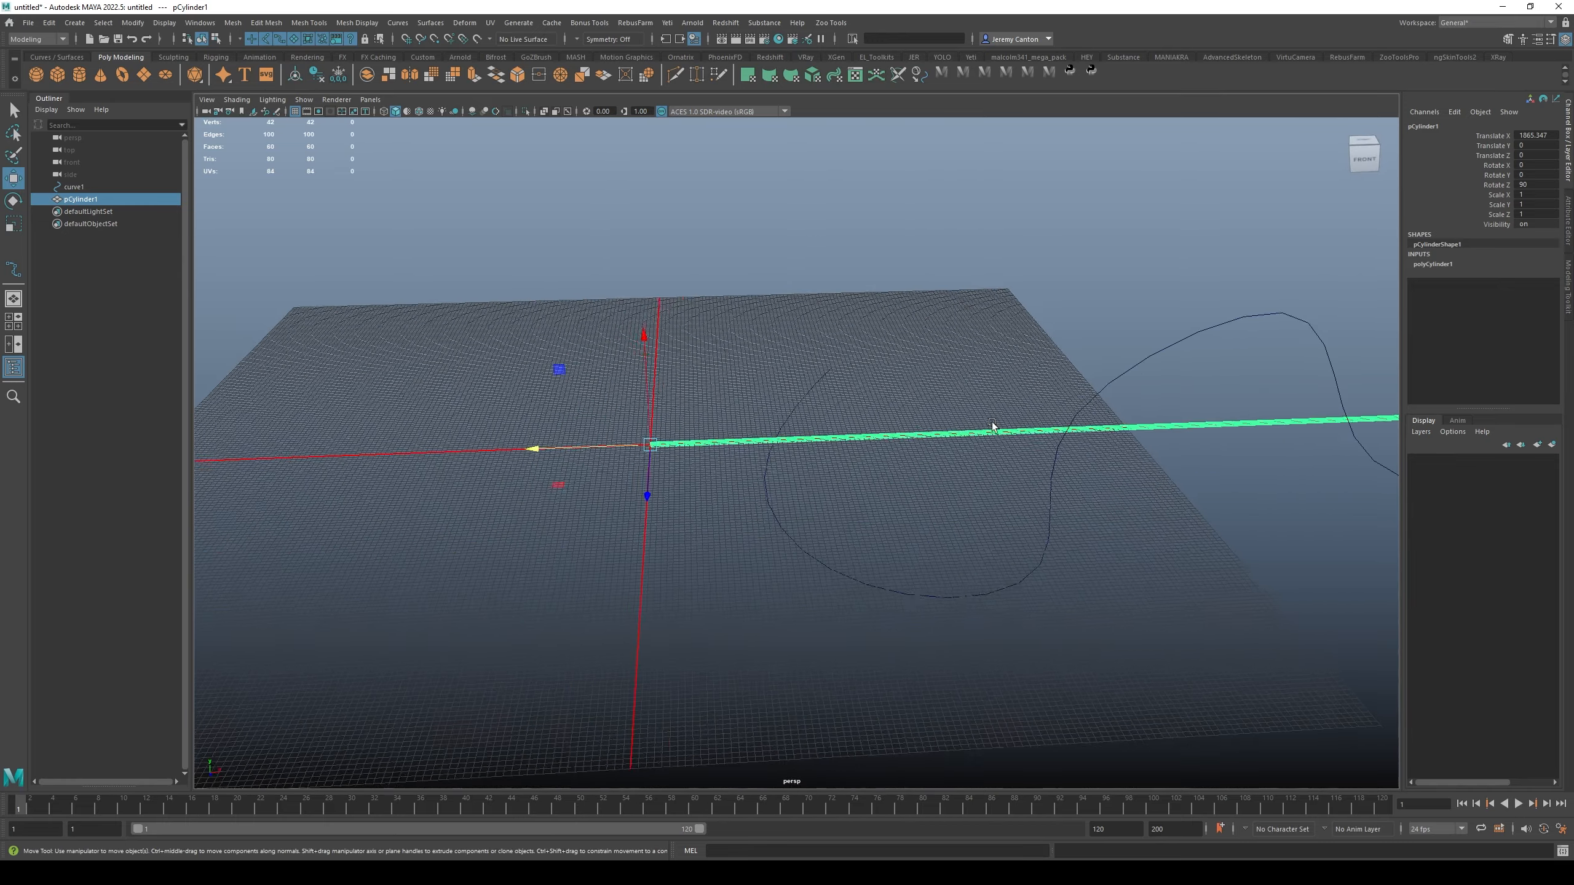
pyautogui.keyDown('alt'); pyautogui.moveTo(994, 430); pyautogui.dragTo(892, 409, button='right'); pyautogui.keyUp('alt')
pyautogui.keyDown('alt'); pyautogui.moveTo(1004, 420); pyautogui.dragTo(806, 432, button='middle'); pyautogui.keyUp('alt')
pyautogui.keyDown('alt'); pyautogui.moveTo(960, 443); pyautogui.dragTo(749, 446, button='middle'); pyautogui.keyUp('alt')
pyautogui.keyDown('alt'); pyautogui.moveTo(749, 446); pyautogui.dragTo(701, 437, button='right'); pyautogui.keyUp('alt')
pyautogui.keyDown('alt'); pyautogui.moveTo(740, 449); pyautogui.dragTo(900, 446, button='middle'); pyautogui.keyUp('alt')
pyautogui.keyDown('alt'); pyautogui.moveTo(759, 558); pyautogui.dragTo(951, 544, button='middle'); pyautogui.keyUp('alt')
pyautogui.keyDown('alt'); pyautogui.moveTo(951, 544); pyautogui.dragTo(977, 666, button='right'); pyautogui.keyUp('alt')
pyautogui.keyDown('alt'); pyautogui.moveTo(977, 665); pyautogui.dragTo(793, 504); pyautogui.keyUp('alt')
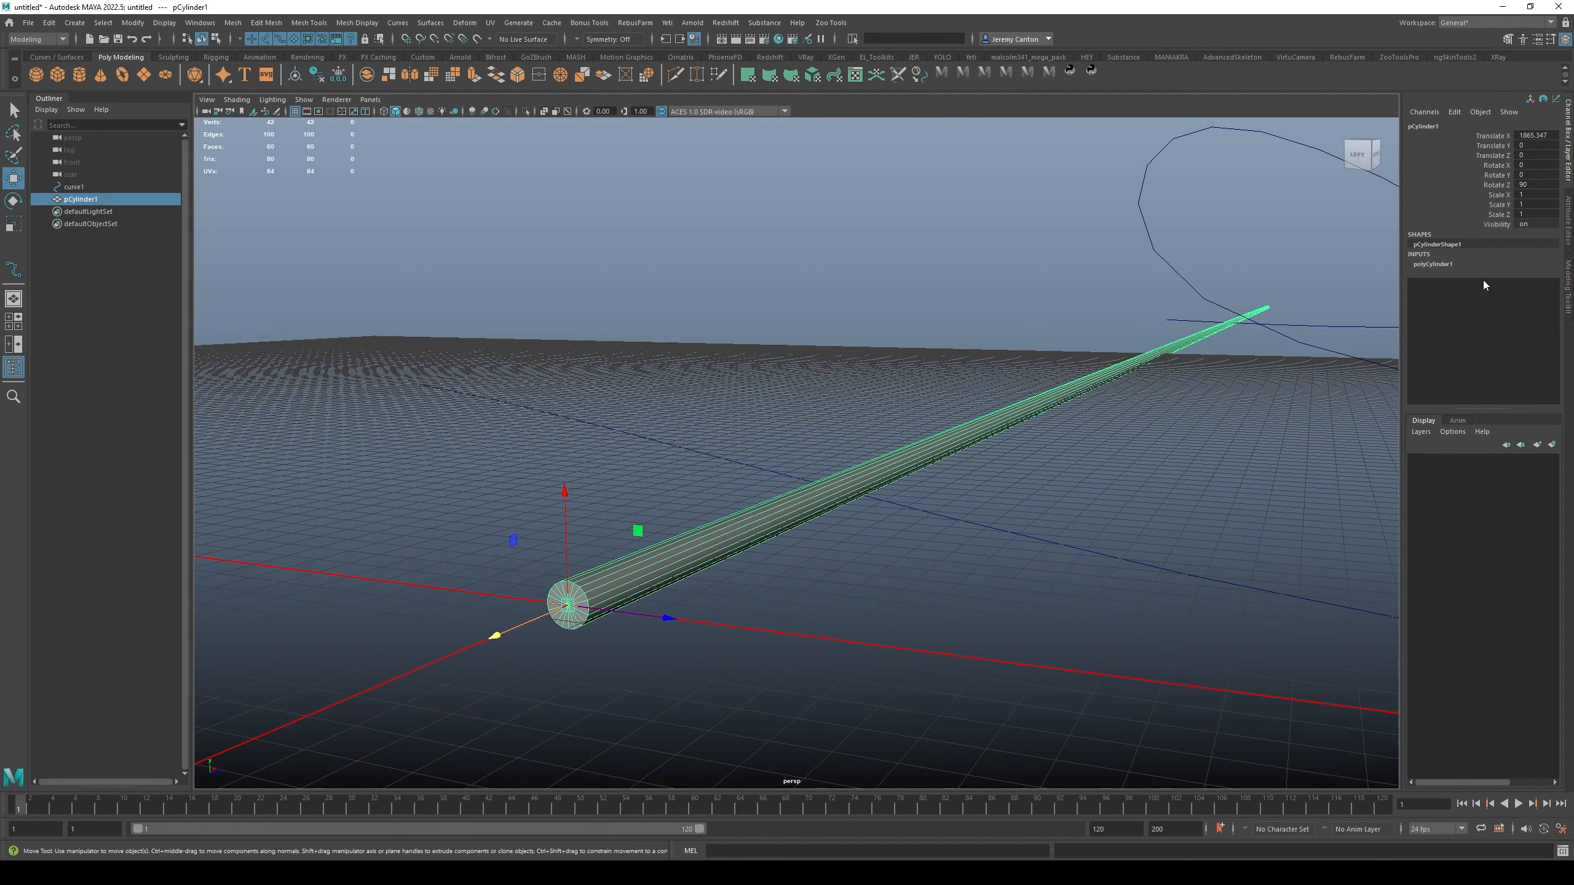
# Open the cylinder's polyCylinder1 input settings and try Subdivisions Axis at 6, then undo the change.
pyautogui.click(1470, 267)
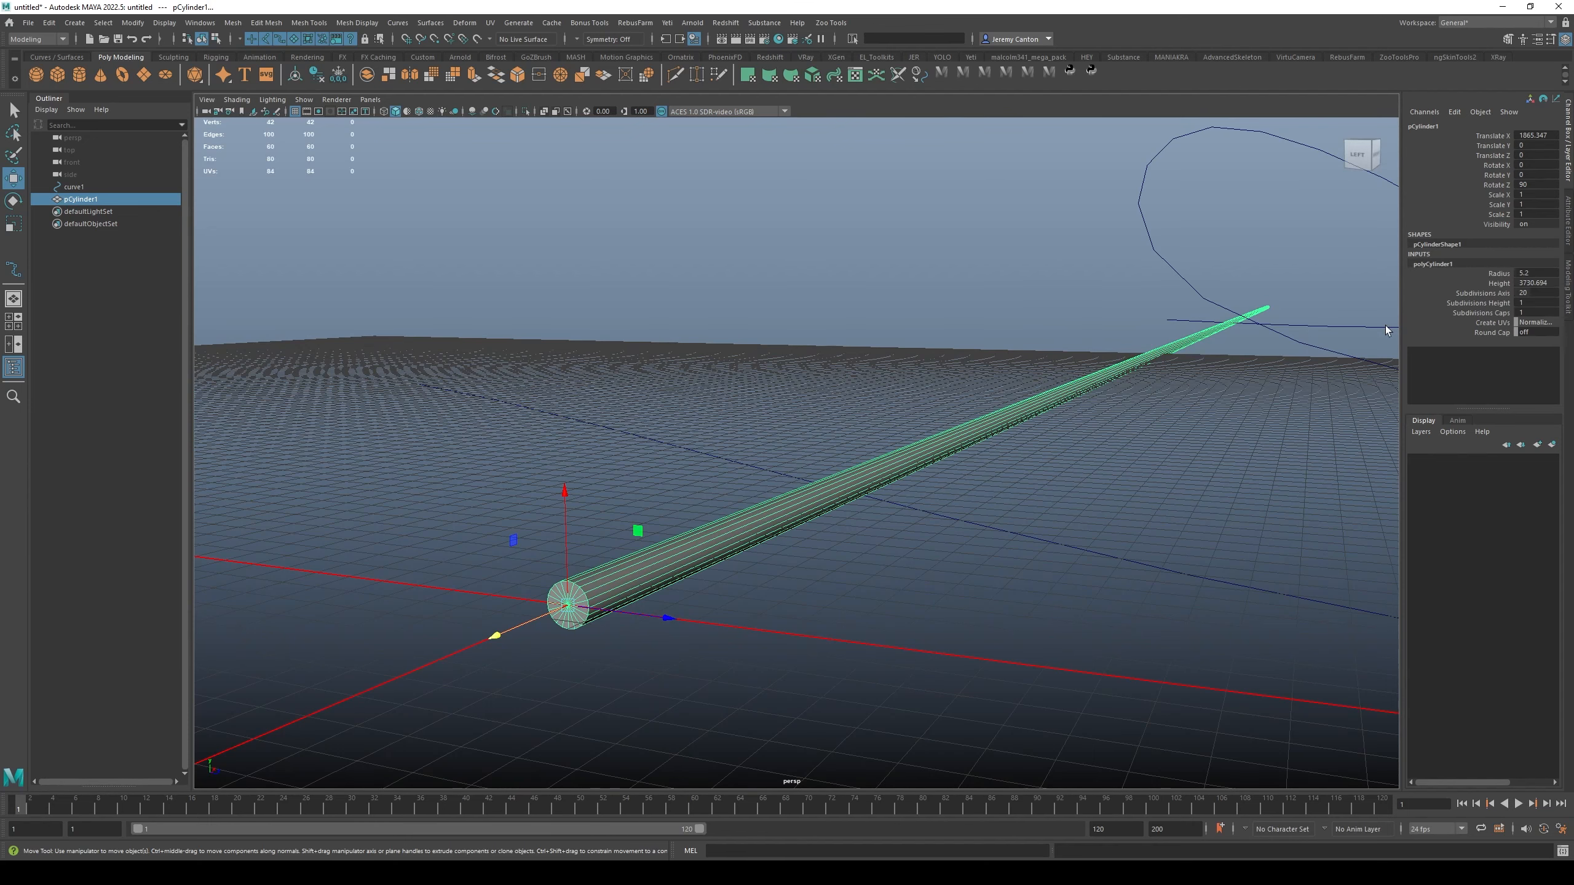
pyautogui.click(1545, 293)
pyautogui.write('6')
pyautogui.press('Return')
pyautogui.hotkey('ctrl', 'z')
# Try a Subdivisions Height of 90 on the cylinder and check the spacing of its segments.
pyautogui.keyDown('alt'); pyautogui.moveTo(1237, 432); pyautogui.dragTo(1267, 457); pyautogui.keyUp('alt')
pyautogui.click(1529, 304)
pyautogui.click(1550, 304)
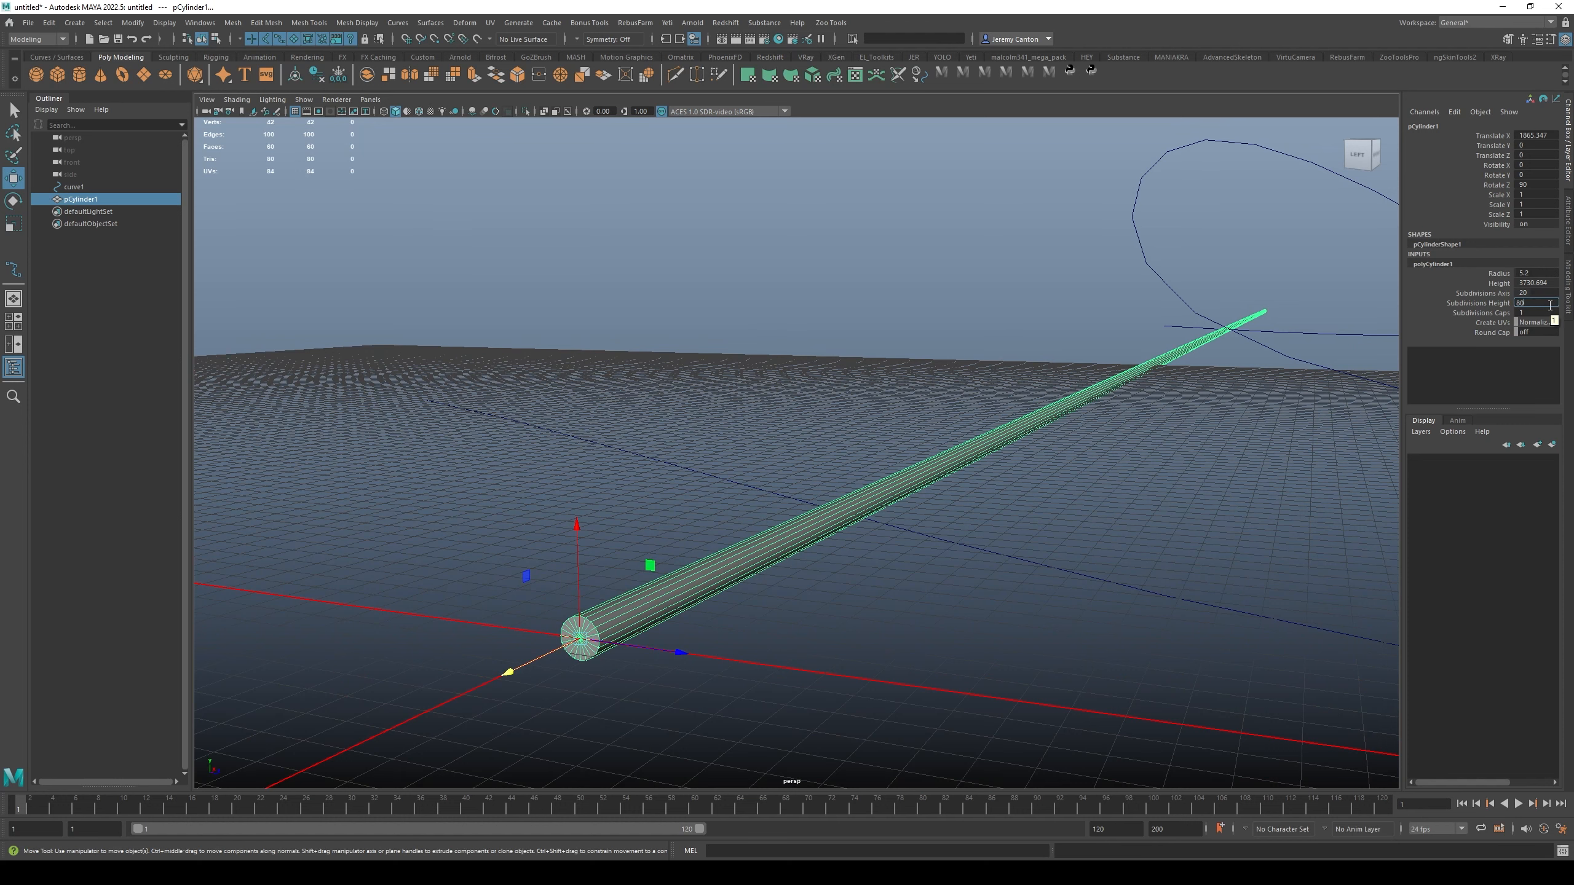
pyautogui.press('Return')
pyautogui.keyDown('alt'); pyautogui.moveTo(744, 298); pyautogui.dragTo(982, 413); pyautogui.keyUp('alt')
# Set the cylinder's Subdivisions Height to 120 and check the segments near its origin end.
pyautogui.doubleClick(1534, 303)
pyautogui.write('1')
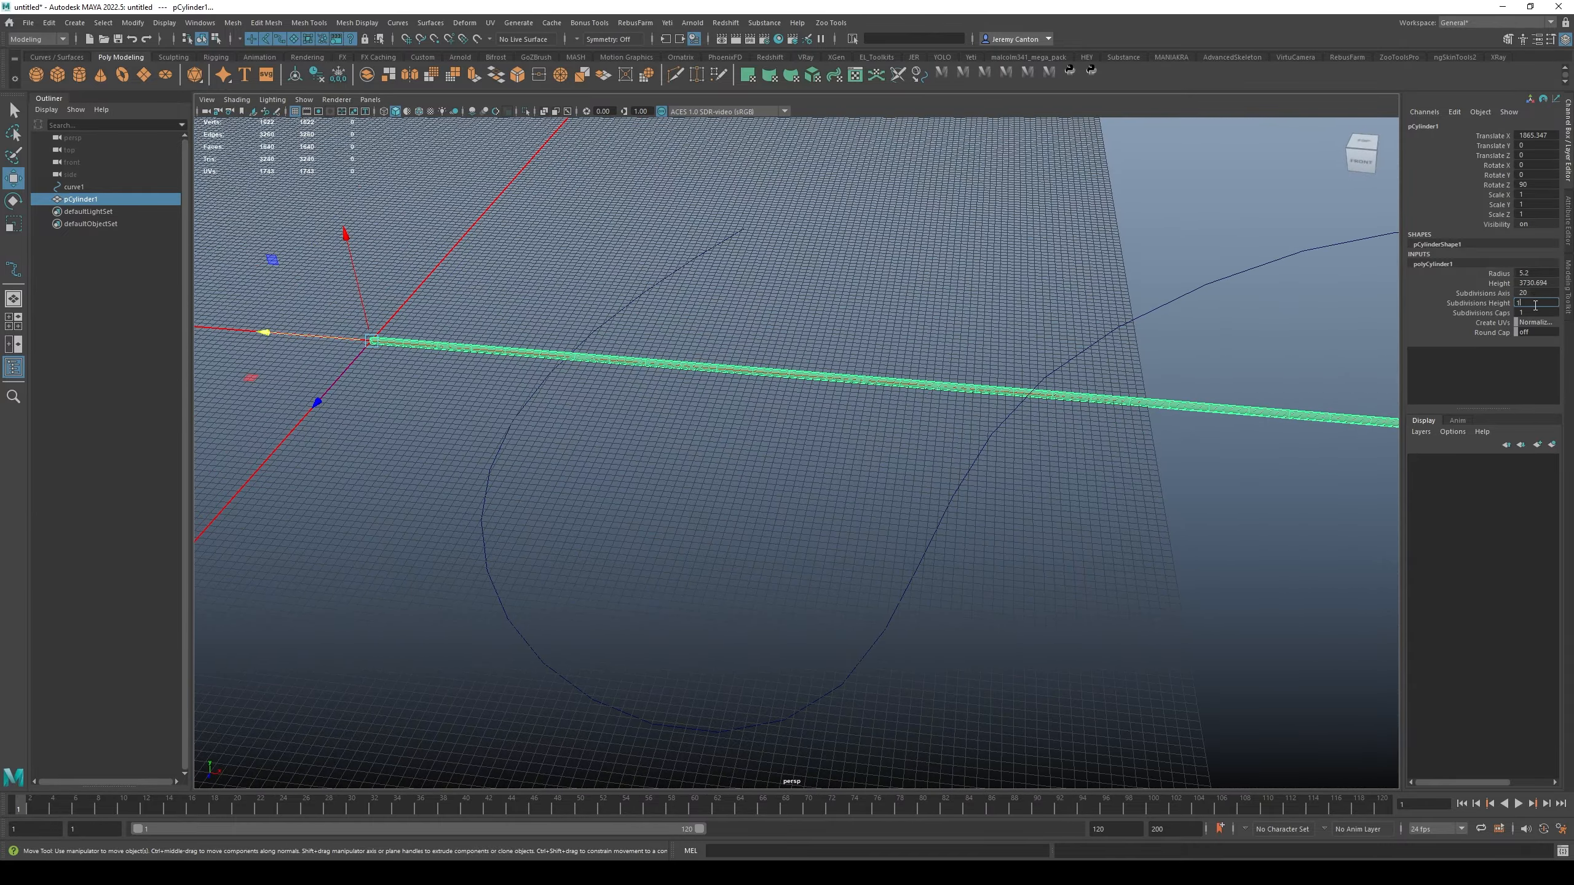
pyautogui.write('20')
pyautogui.press('Return')
pyautogui.keyDown('alt'); pyautogui.moveTo(1270, 558); pyautogui.dragTo(1147, 371); pyautogui.keyUp('alt')
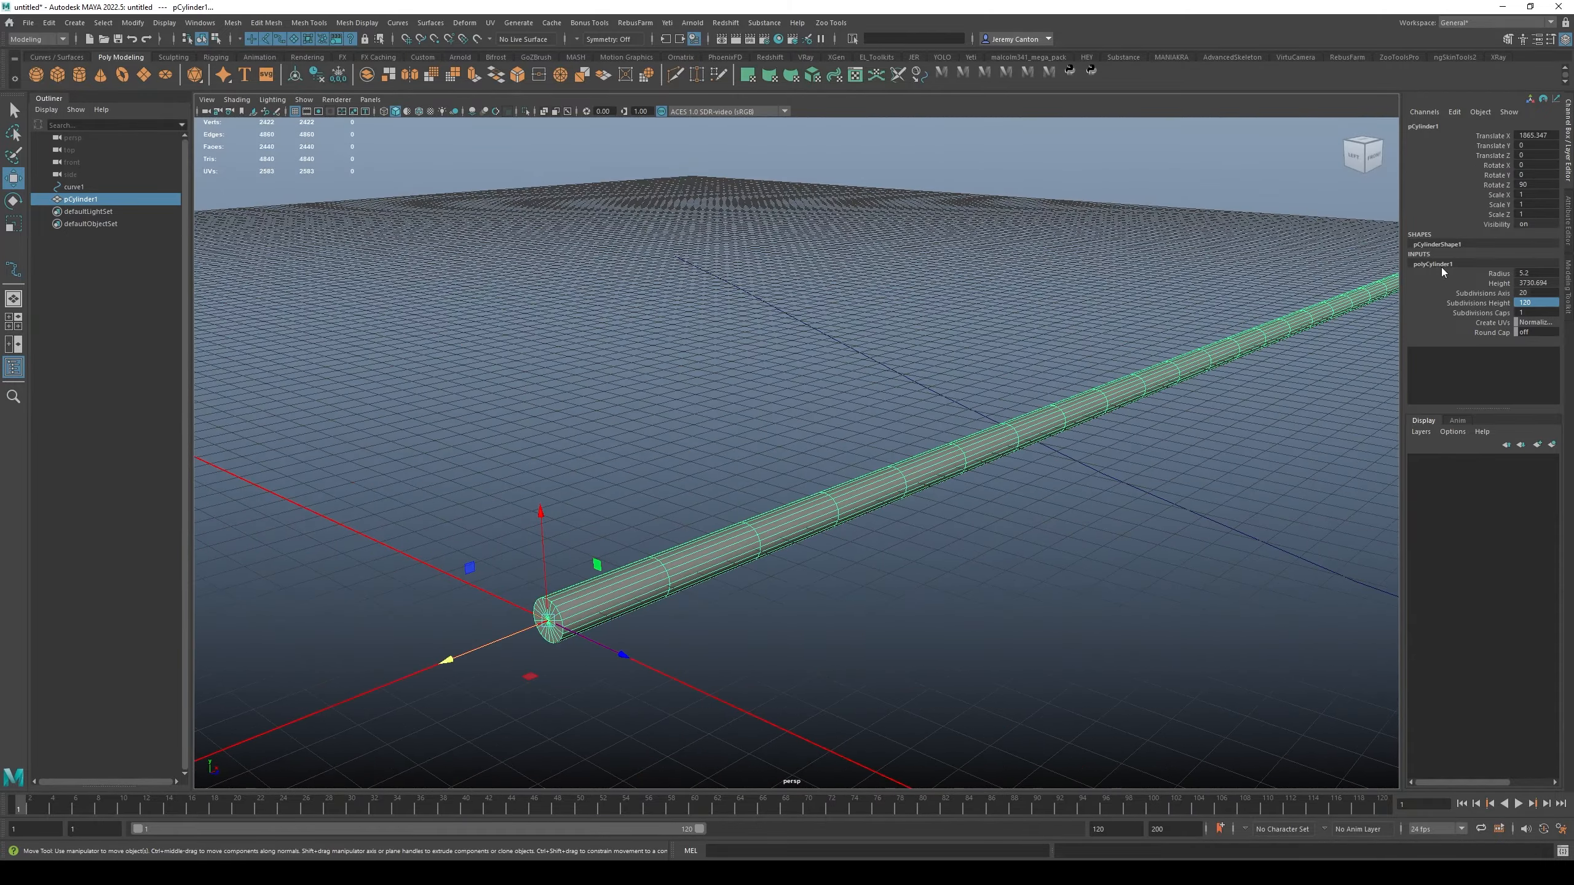
# Try Subdivisions Axis values of 16, 8 and 12 on the cylinder to compare its roundness.
pyautogui.doubleClick(1529, 294)
pyautogui.write('16')
pyautogui.press('Return')
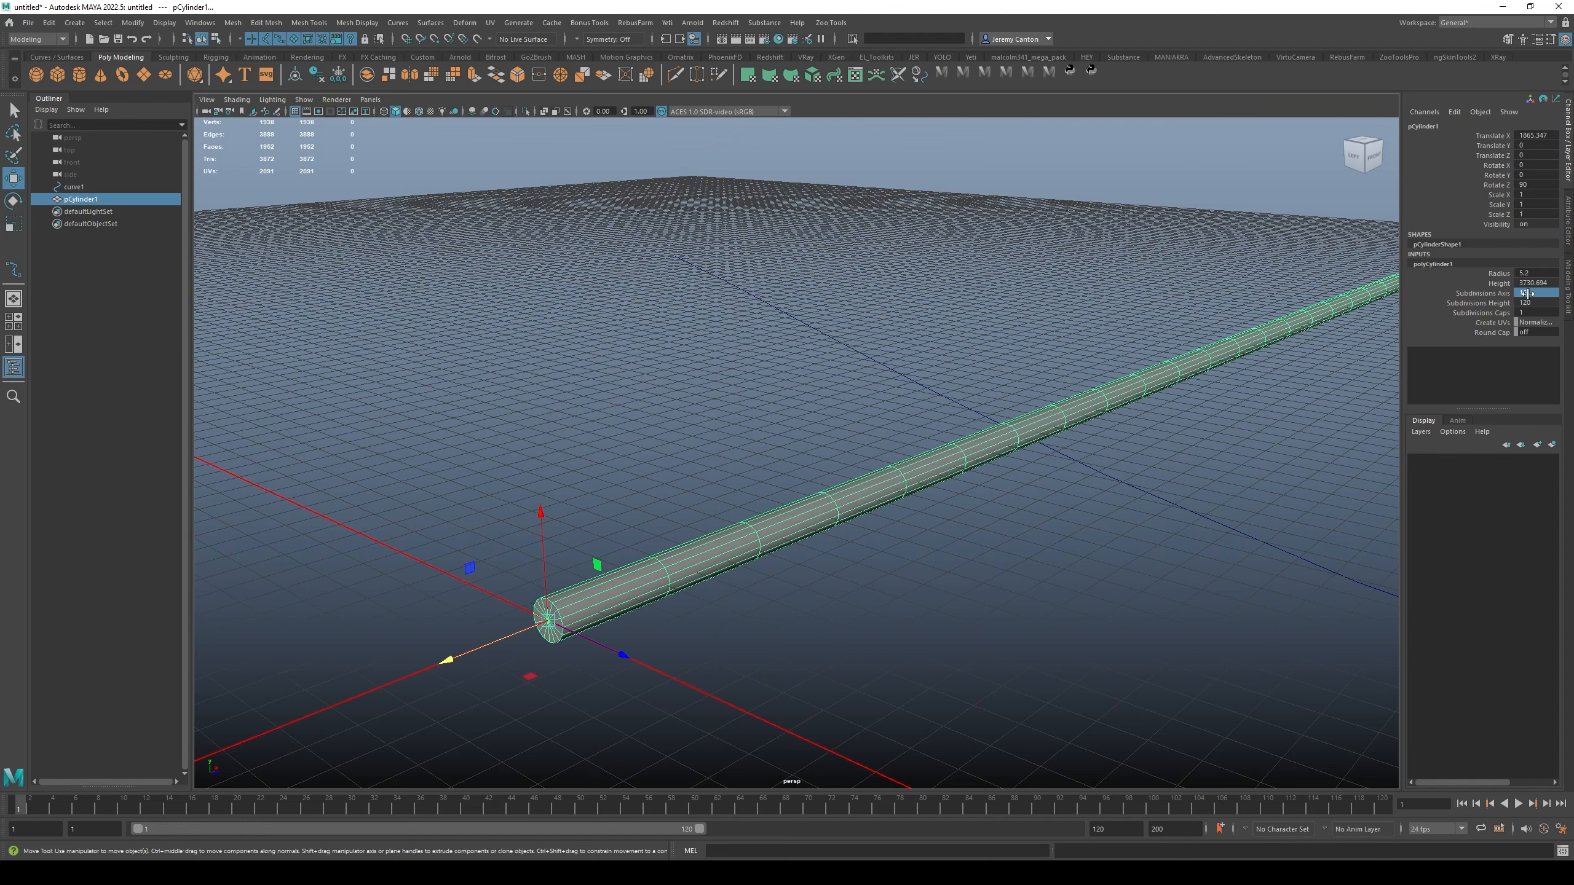
pyautogui.doubleClick(1527, 293)
pyautogui.press('Return')
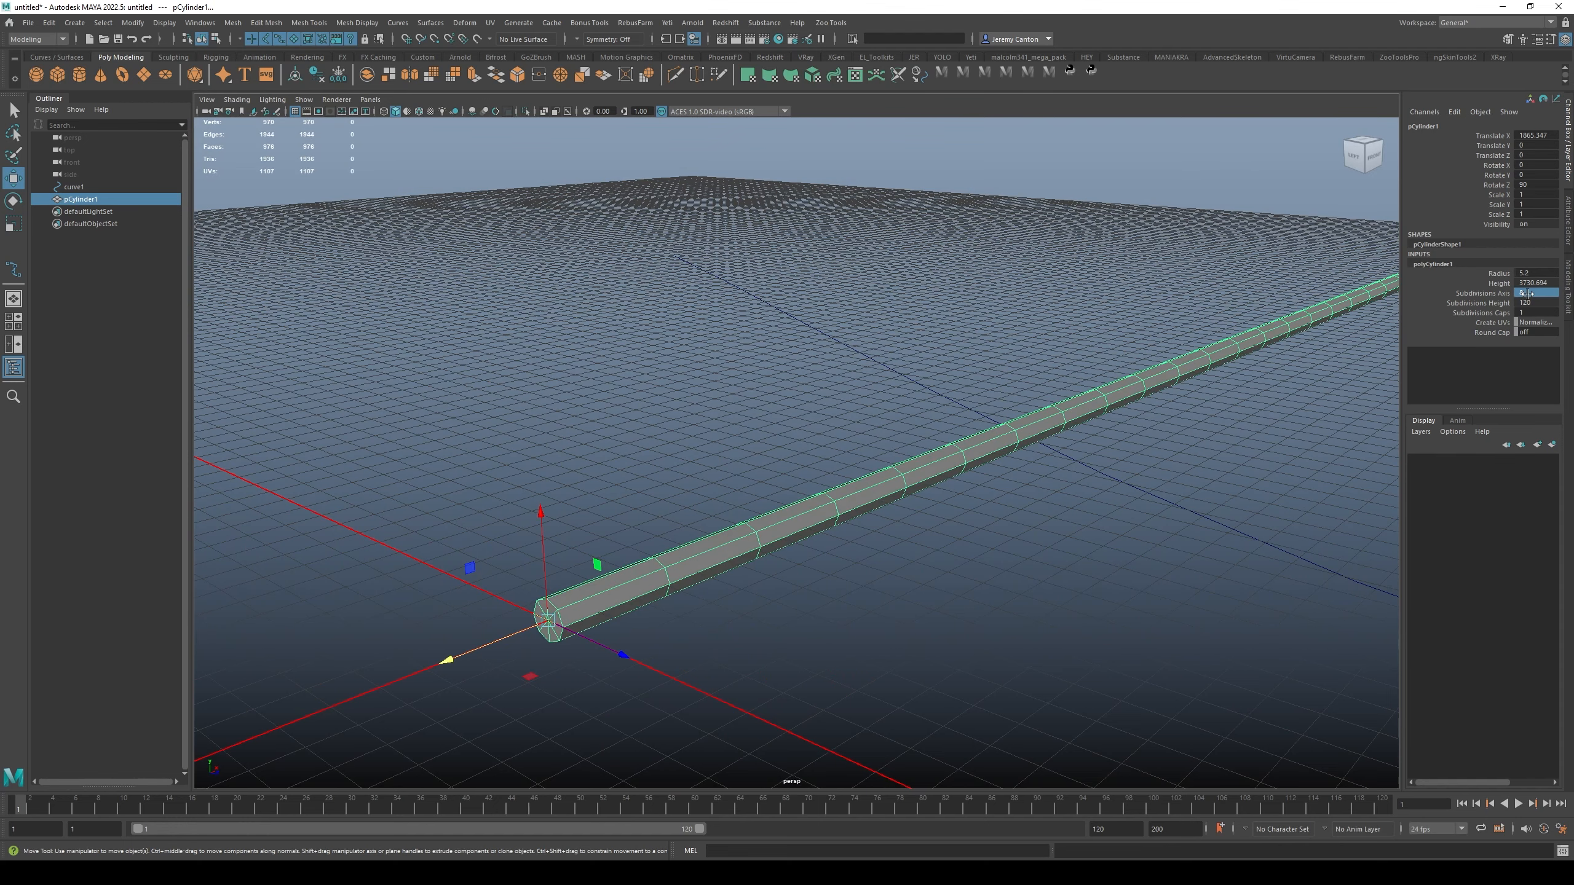
pyautogui.keyDown('alt'); pyautogui.moveTo(1168, 358); pyautogui.dragTo(950, 300); pyautogui.keyUp('alt')
pyautogui.keyDown('alt'); pyautogui.moveTo(995, 393); pyautogui.dragTo(907, 377, button='middle'); pyautogui.keyUp('alt')
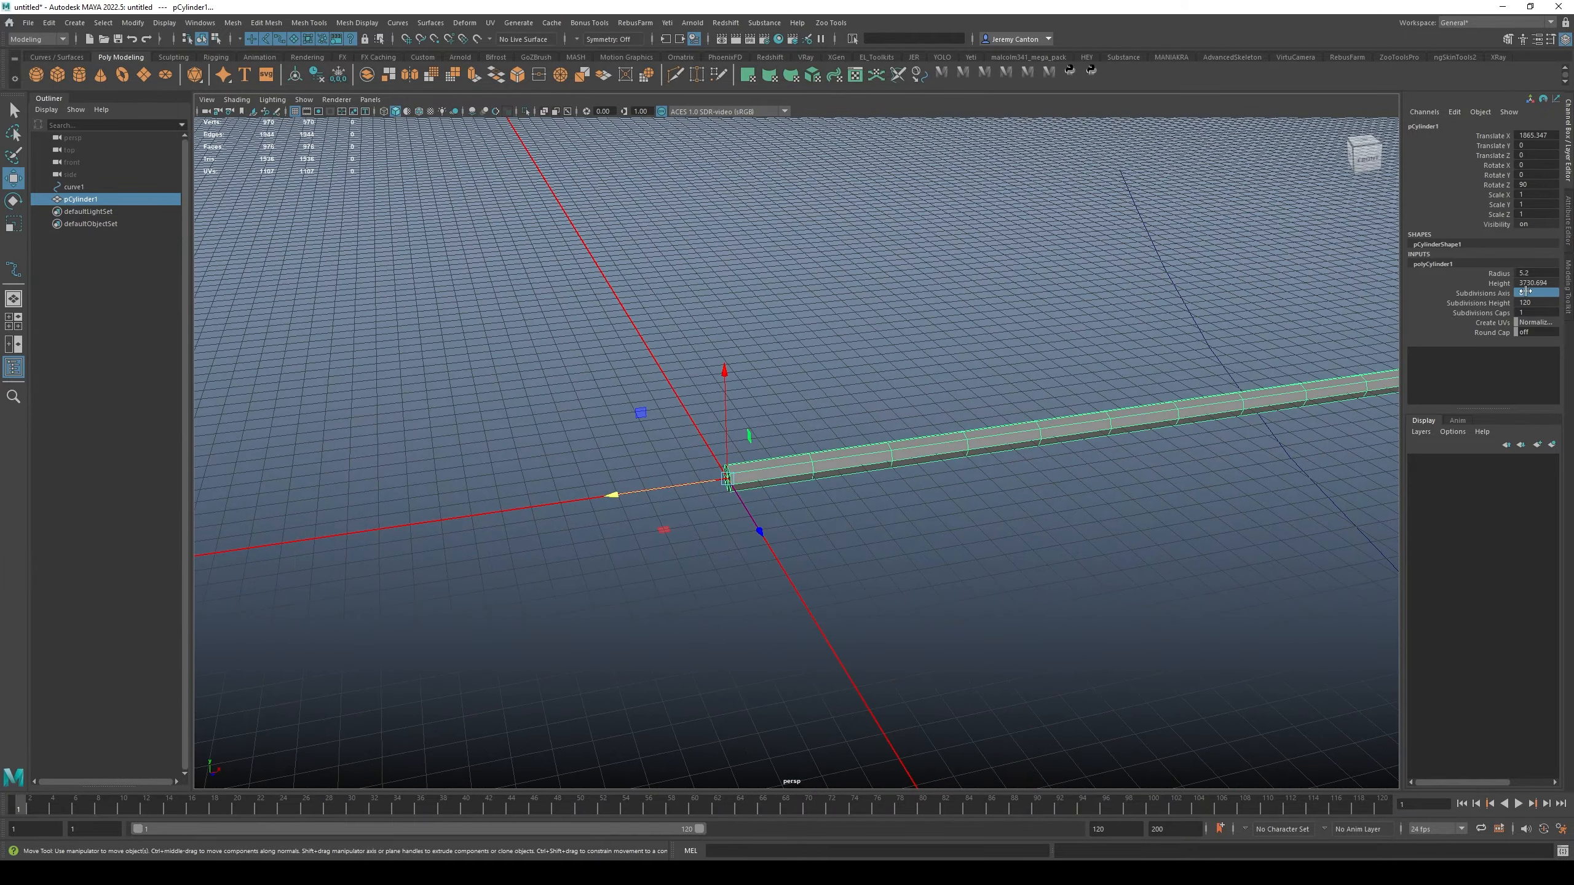
pyautogui.click(1526, 291)
pyautogui.write('12')
pyautogui.press('Return')
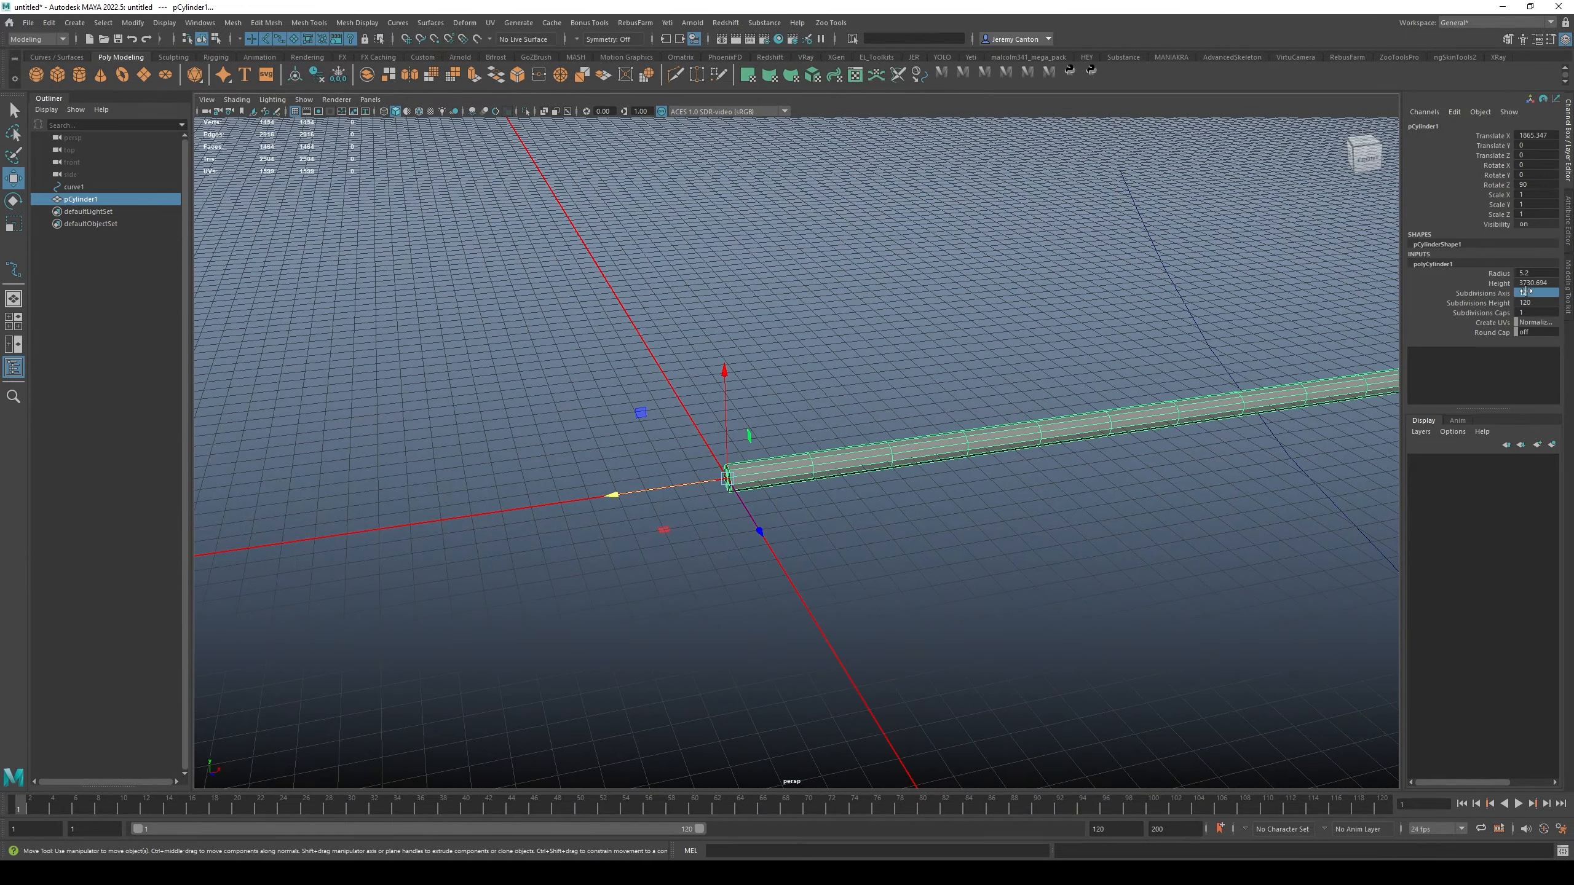
pyautogui.keyDown('alt'); pyautogui.moveTo(1091, 484); pyautogui.dragTo(954, 366); pyautogui.keyUp('alt')
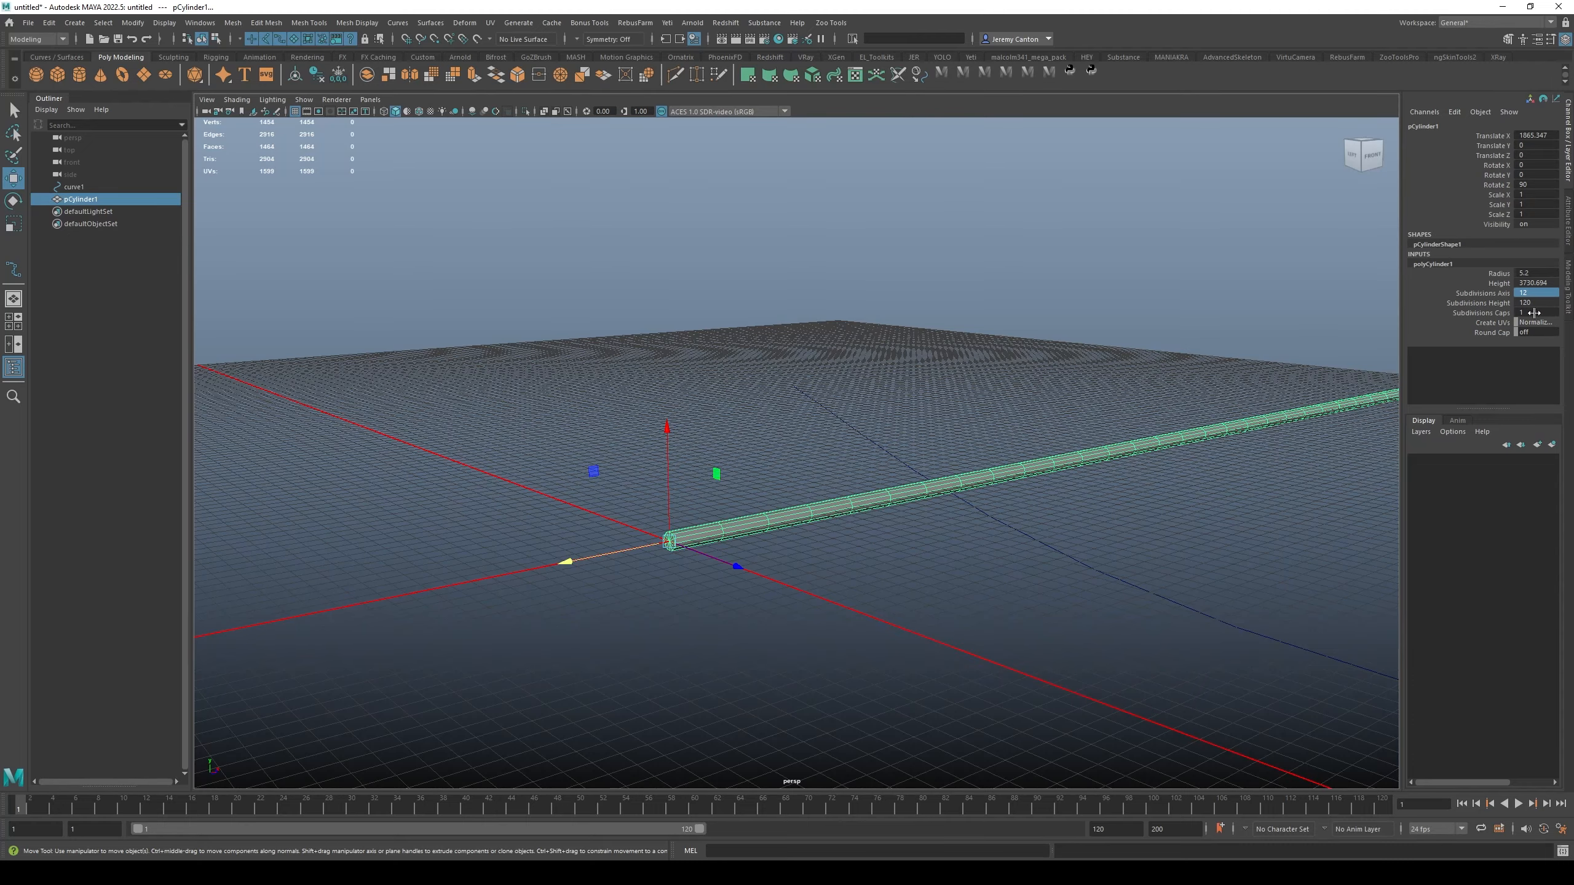
# Set the cylinder's Subdivisions Axis to 16 and review the mesh beside the curve.
pyautogui.click(1530, 292)
pyautogui.write('1')
pyautogui.keyDown('alt'); pyautogui.moveTo(966, 614); pyautogui.dragTo(1029, 433, button='right'); pyautogui.keyUp('alt')
pyautogui.keyDown('alt'); pyautogui.moveTo(1029, 432); pyautogui.dragTo(991, 551, button='middle'); pyautogui.keyUp('alt')
pyautogui.keyDown('alt'); pyautogui.moveTo(1016, 396); pyautogui.dragTo(955, 410, button='right'); pyautogui.keyUp('alt')
pyautogui.keyDown('alt'); pyautogui.moveTo(954, 410); pyautogui.dragTo(925, 465); pyautogui.keyUp('alt')
pyautogui.keyDown('alt'); pyautogui.moveTo(925, 464); pyautogui.dragTo(926, 490, button='middle'); pyautogui.keyUp('alt')
pyautogui.keyDown('alt'); pyautogui.moveTo(1099, 418); pyautogui.dragTo(870, 457); pyautogui.keyUp('alt')
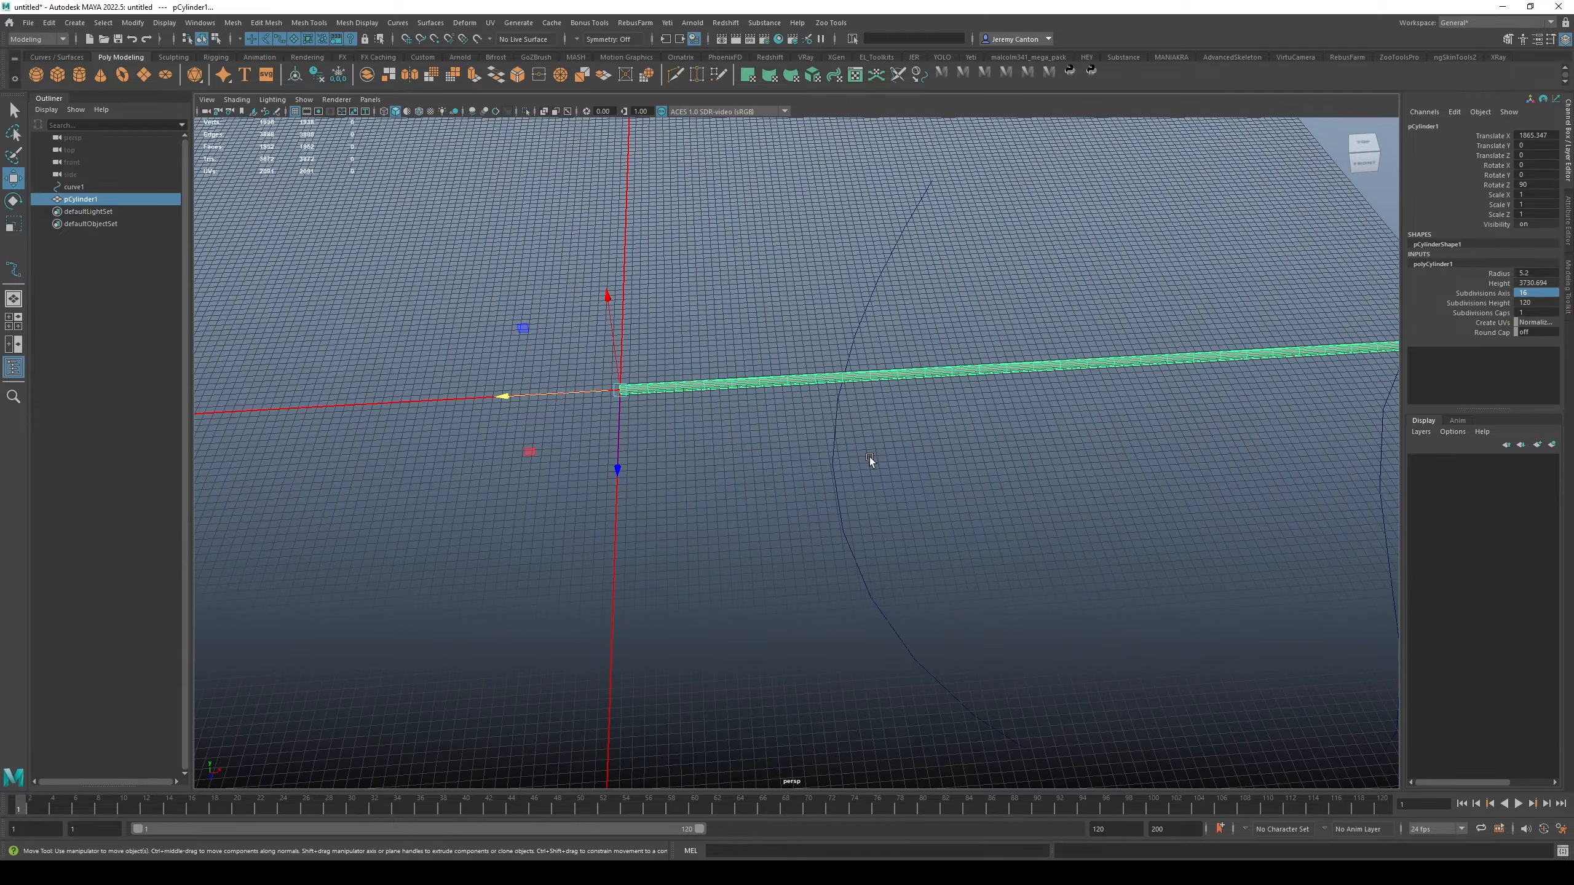
pyautogui.keyDown('alt'); pyautogui.moveTo(753, 396); pyautogui.dragTo(912, 262); pyautogui.keyUp('alt')
pyautogui.keyDown('alt'); pyautogui.moveTo(1170, 376); pyautogui.dragTo(1193, 295); pyautogui.keyUp('alt')
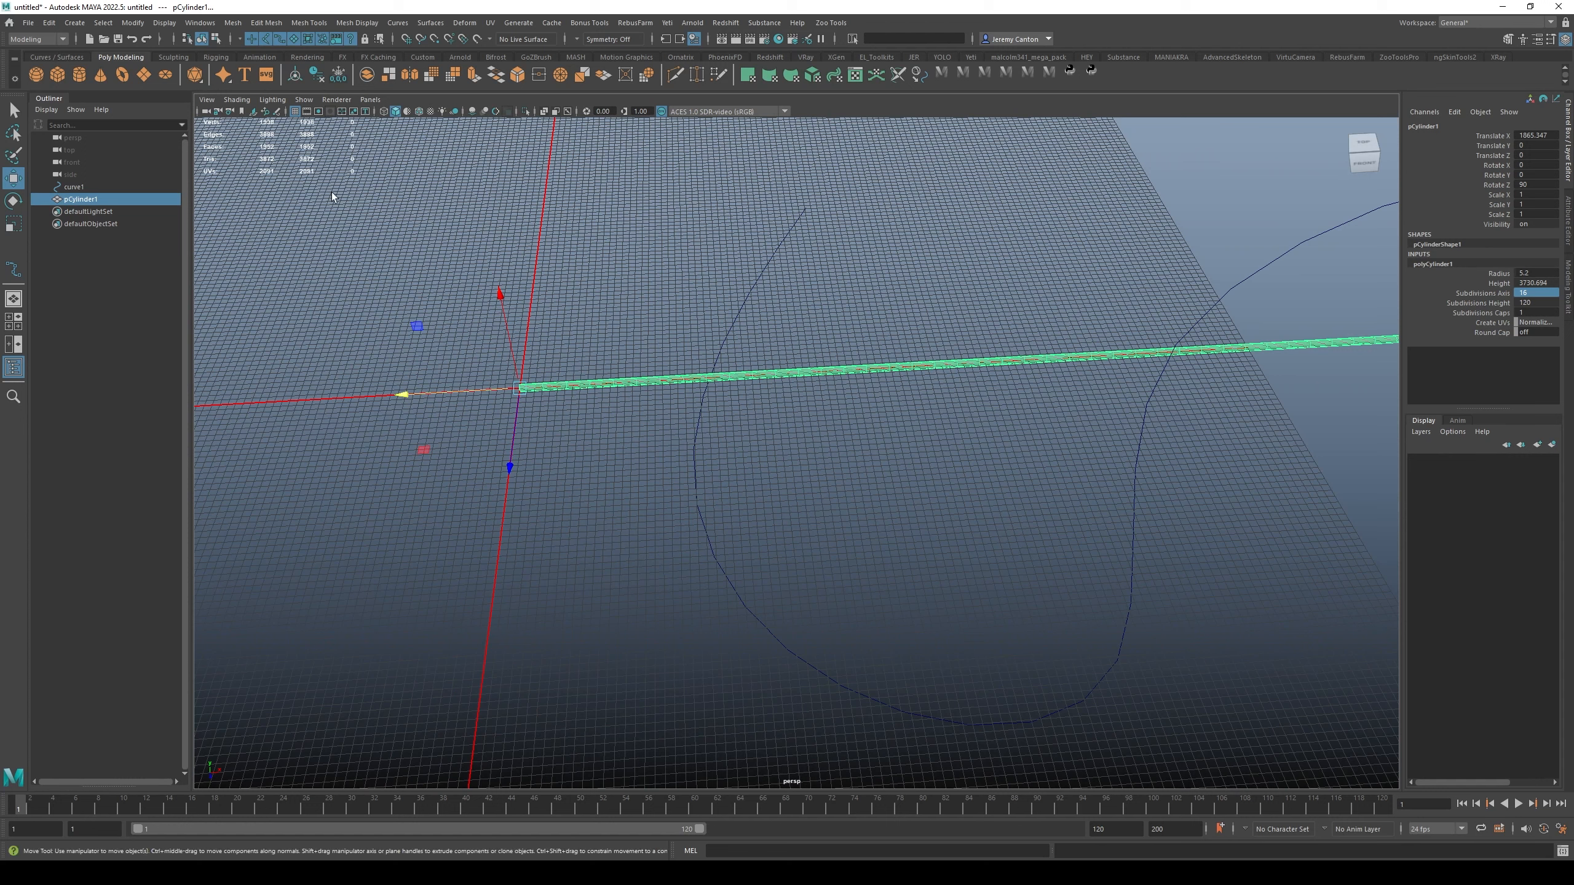
# Delete the cylinder's construction history and freeze its transformations.
pyautogui.click(1156, 57)
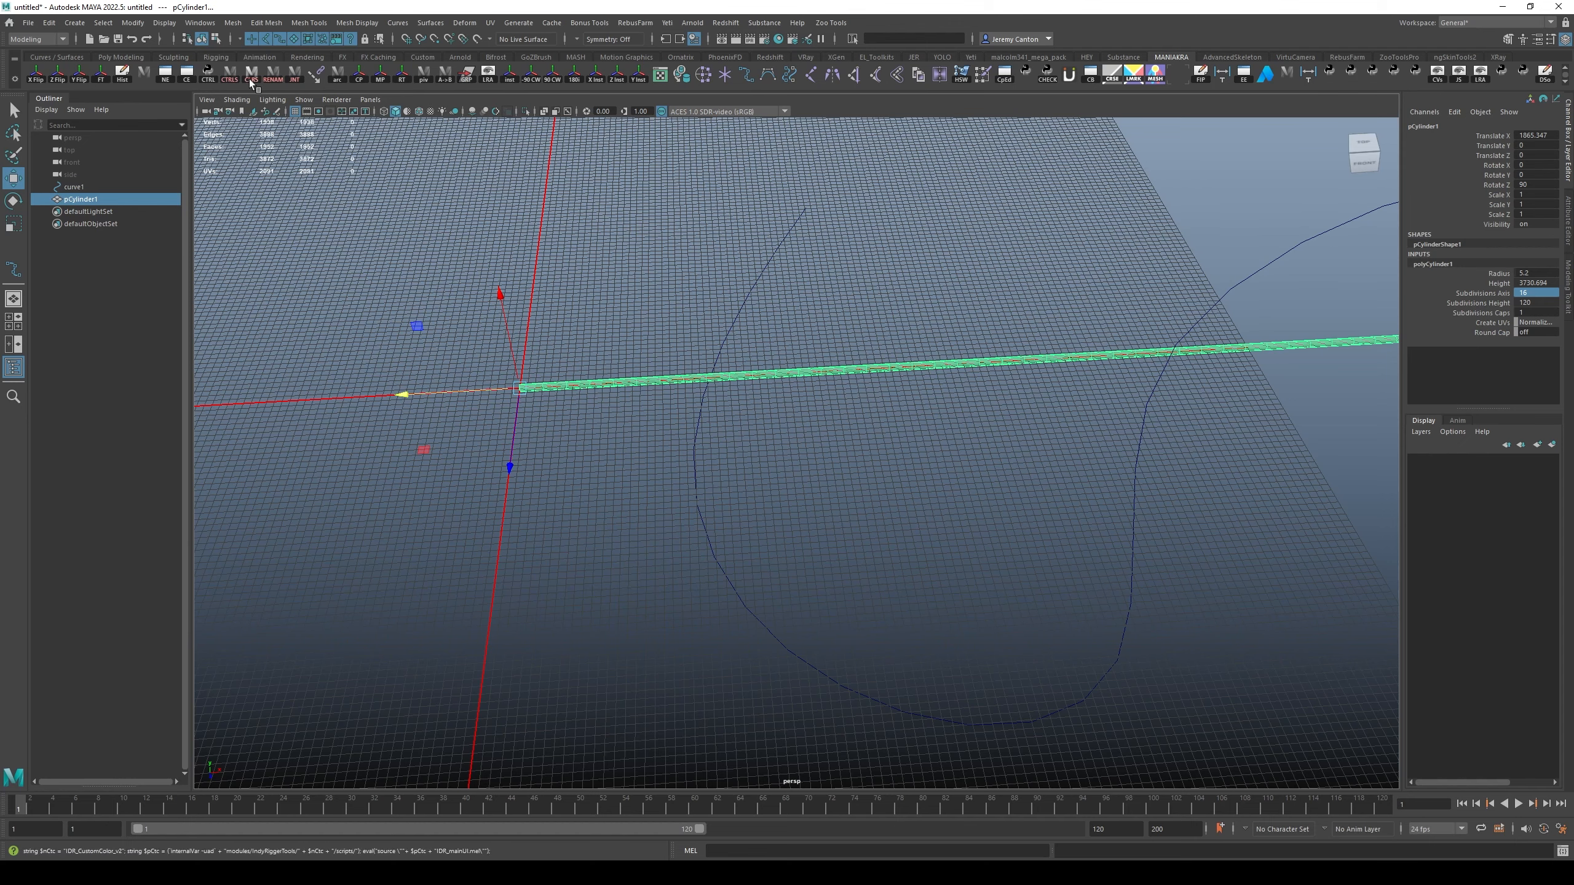
pyautogui.click(123, 75)
pyautogui.click(100, 74)
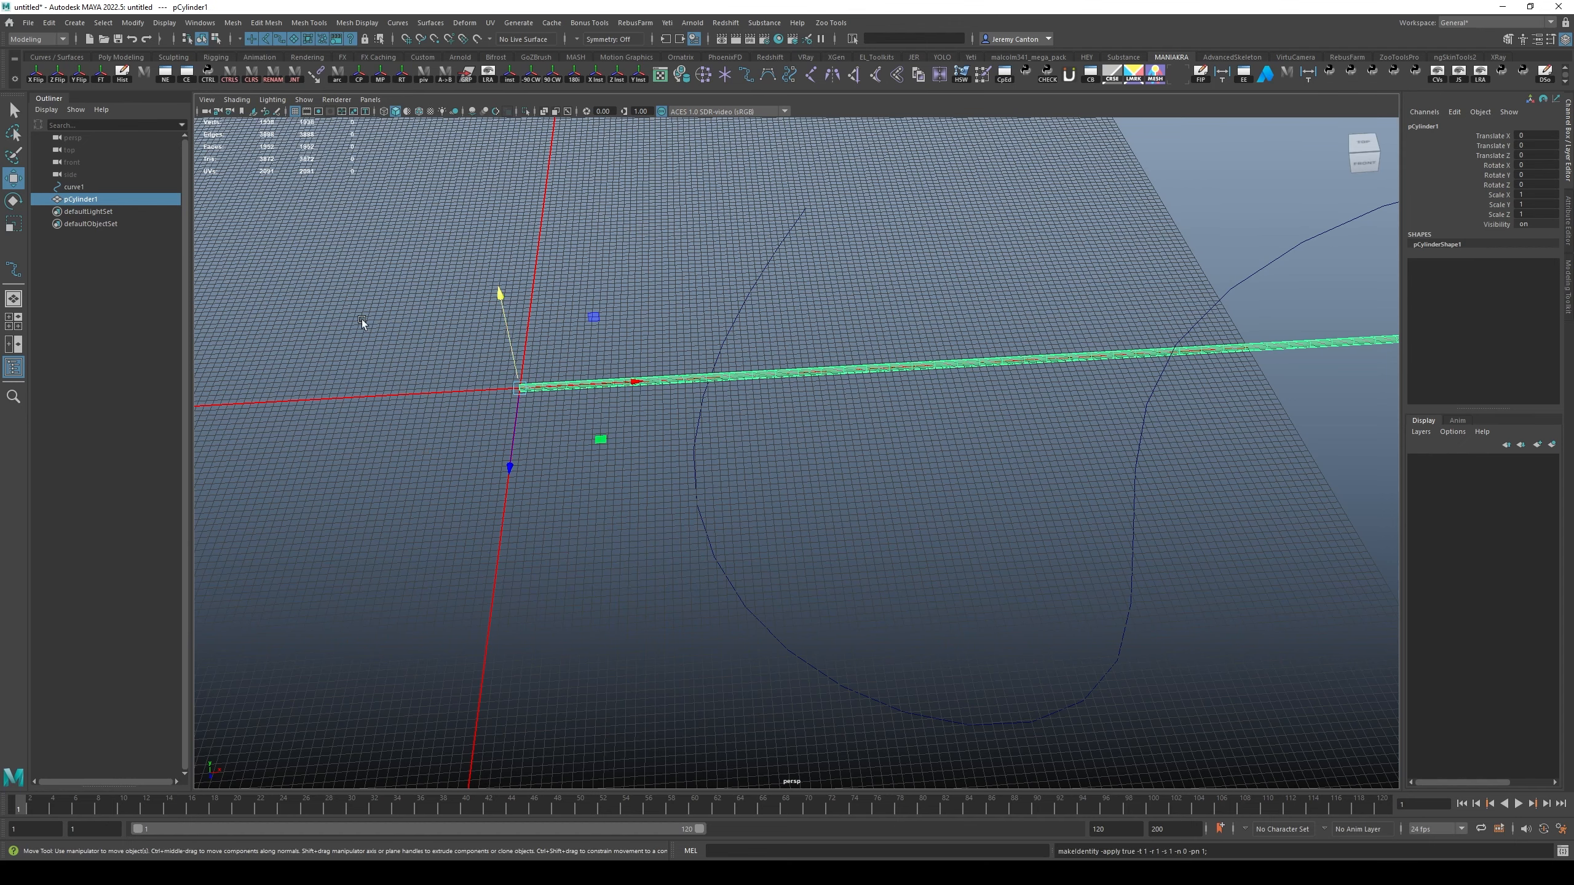
# Add the curve to the cylinder selection, apply the Curve Warp deformer and clear the selection.
pyautogui.keyDown('alt'); pyautogui.moveTo(482, 360); pyautogui.dragTo(549, 329, button='middle'); pyautogui.keyUp('alt')
pyautogui.scroll(1, 549, 329)
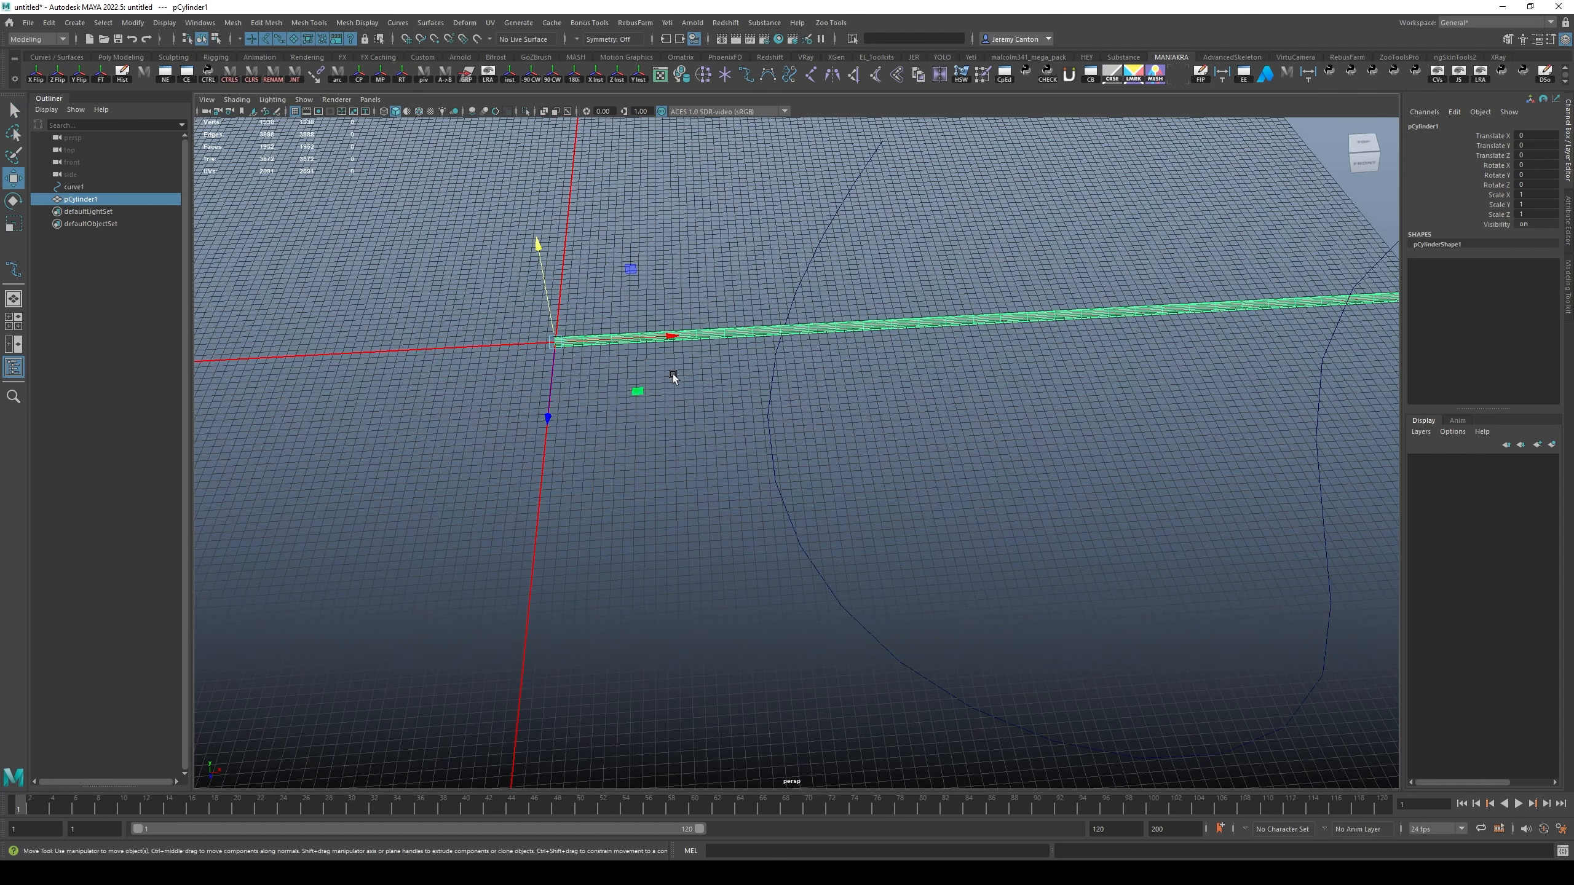
pyautogui.keyDown('alt'); pyautogui.moveTo(673, 375); pyautogui.dragTo(565, 327, button='right'); pyautogui.keyUp('alt')
pyautogui.keyDown('alt'); pyautogui.moveTo(566, 327); pyautogui.dragTo(791, 535); pyautogui.keyUp('alt')
pyautogui.keyDown('alt'); pyautogui.moveTo(791, 534); pyautogui.dragTo(621, 482, button='middle'); pyautogui.keyUp('alt')
pyautogui.keyDown('alt'); pyautogui.moveTo(621, 482); pyautogui.dragTo(752, 499); pyautogui.keyUp('alt')
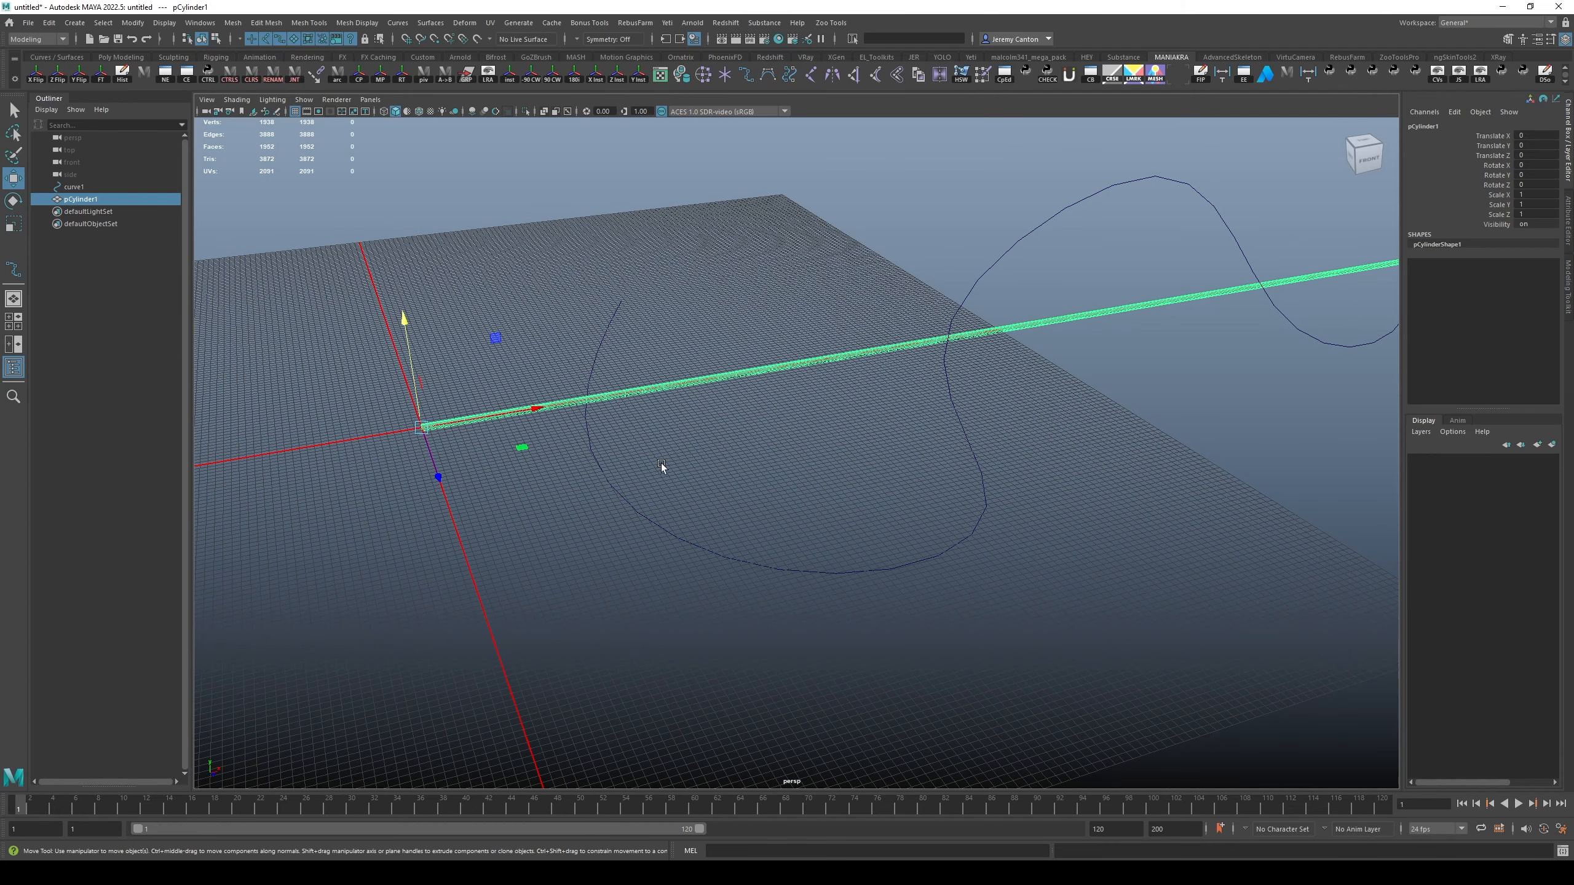
pyautogui.keyDown('shift'); pyautogui.click(782, 569); pyautogui.keyUp('shift')
pyautogui.click(465, 22)
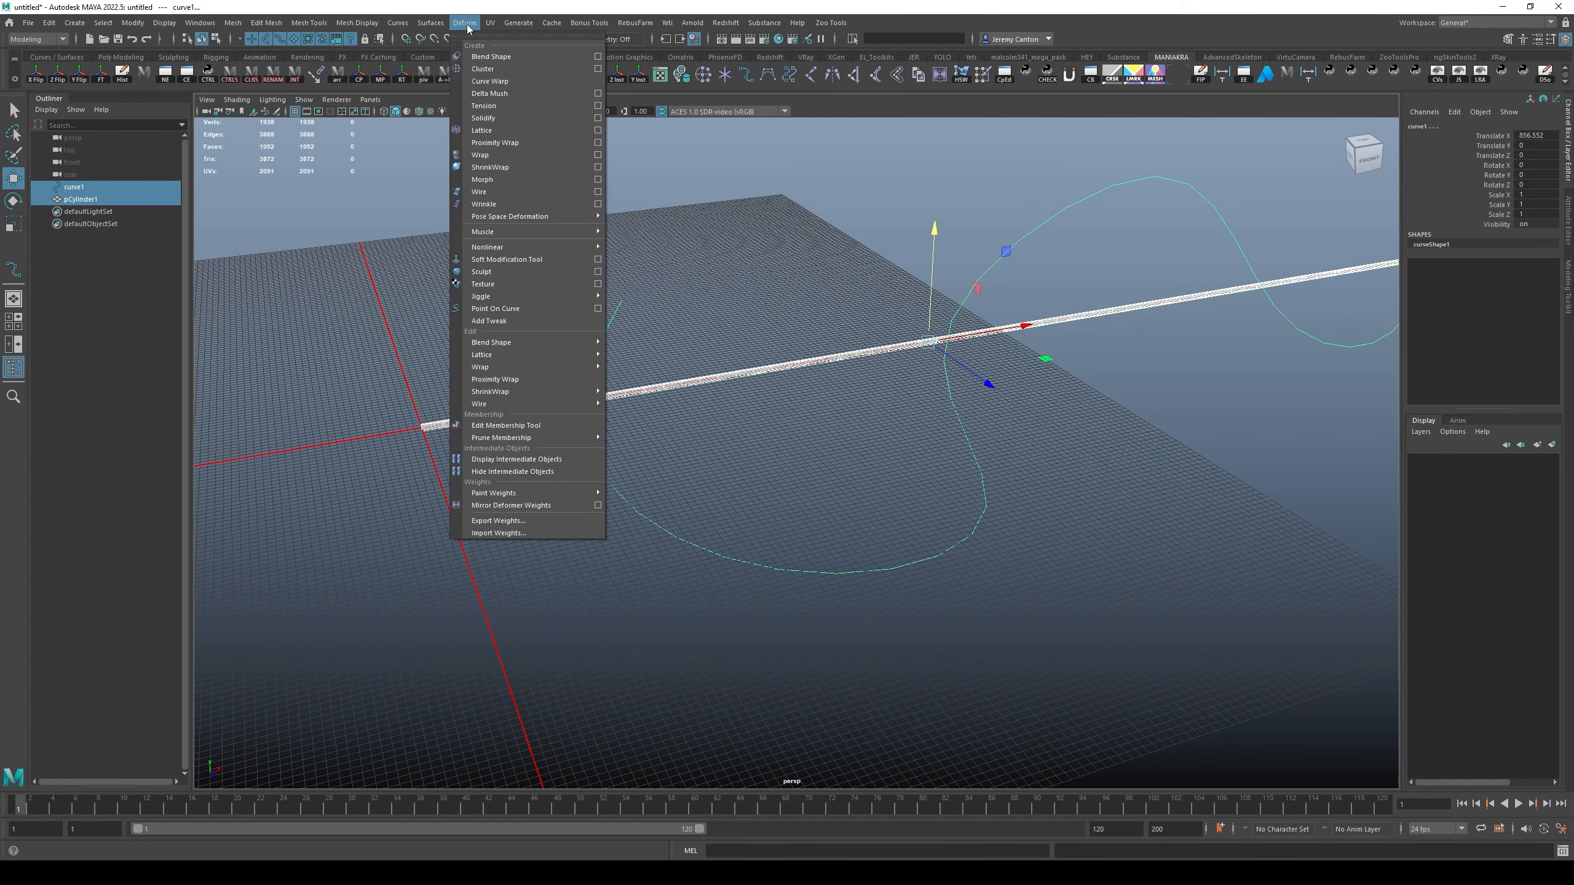
pyautogui.click(519, 82)
pyautogui.click(1102, 551)
# Inspect the warped cylinder along the curve and select it to check its mesh segments.
pyautogui.keyDown('alt'); pyautogui.moveTo(1014, 554); pyautogui.dragTo(867, 600, button='middle'); pyautogui.keyUp('alt')
pyautogui.keyDown('alt'); pyautogui.moveTo(868, 599); pyautogui.dragTo(725, 393, button='right'); pyautogui.keyUp('alt')
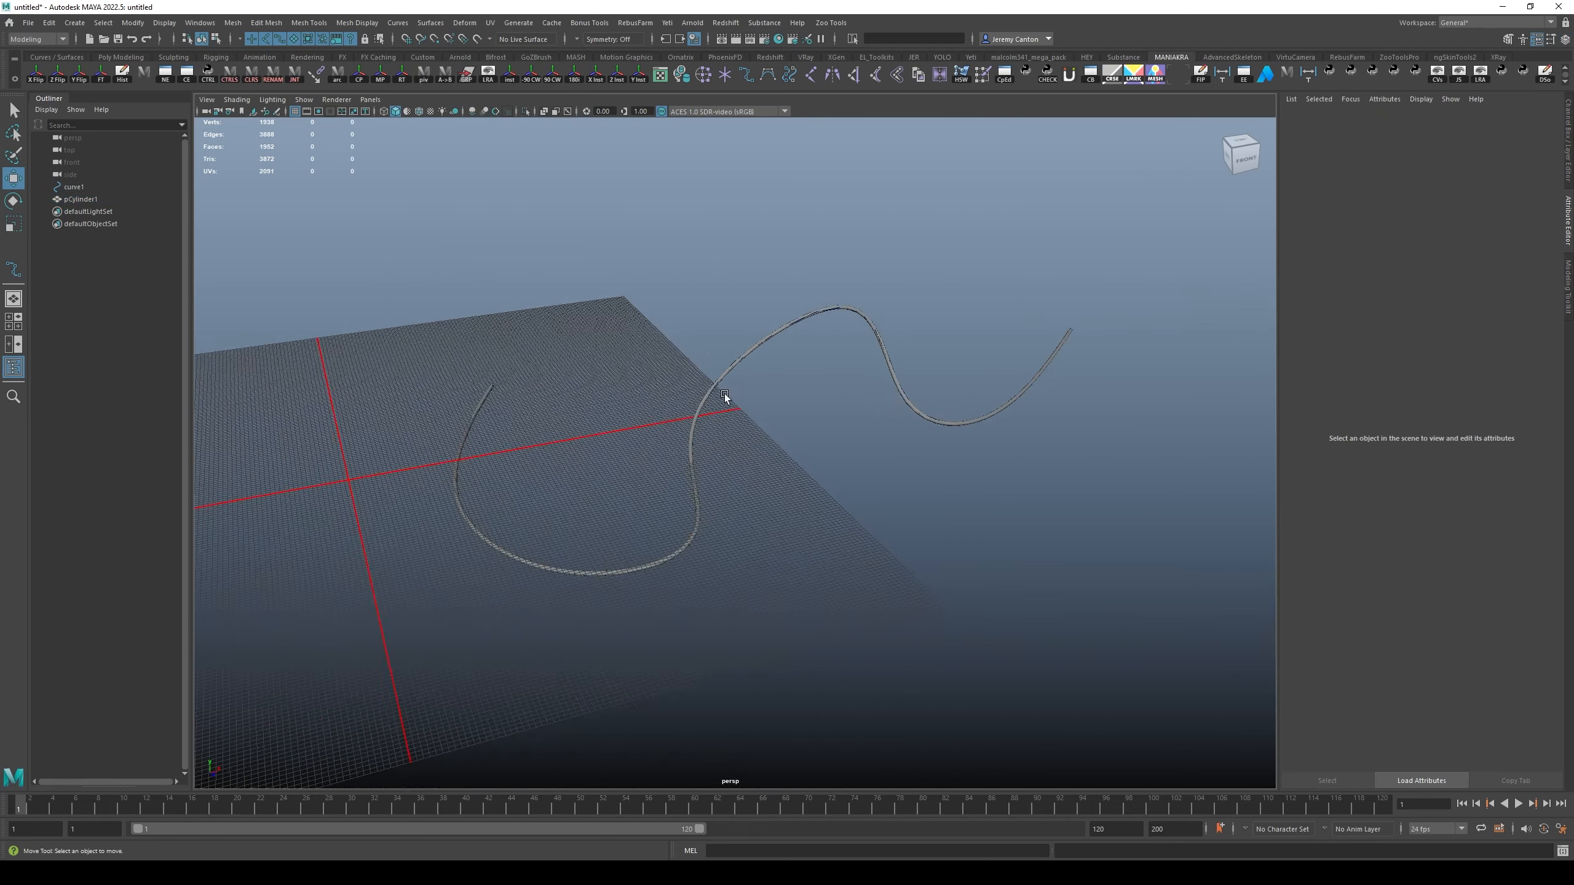
pyautogui.keyDown('alt'); pyautogui.moveTo(725, 396); pyautogui.dragTo(734, 496); pyautogui.keyUp('alt')
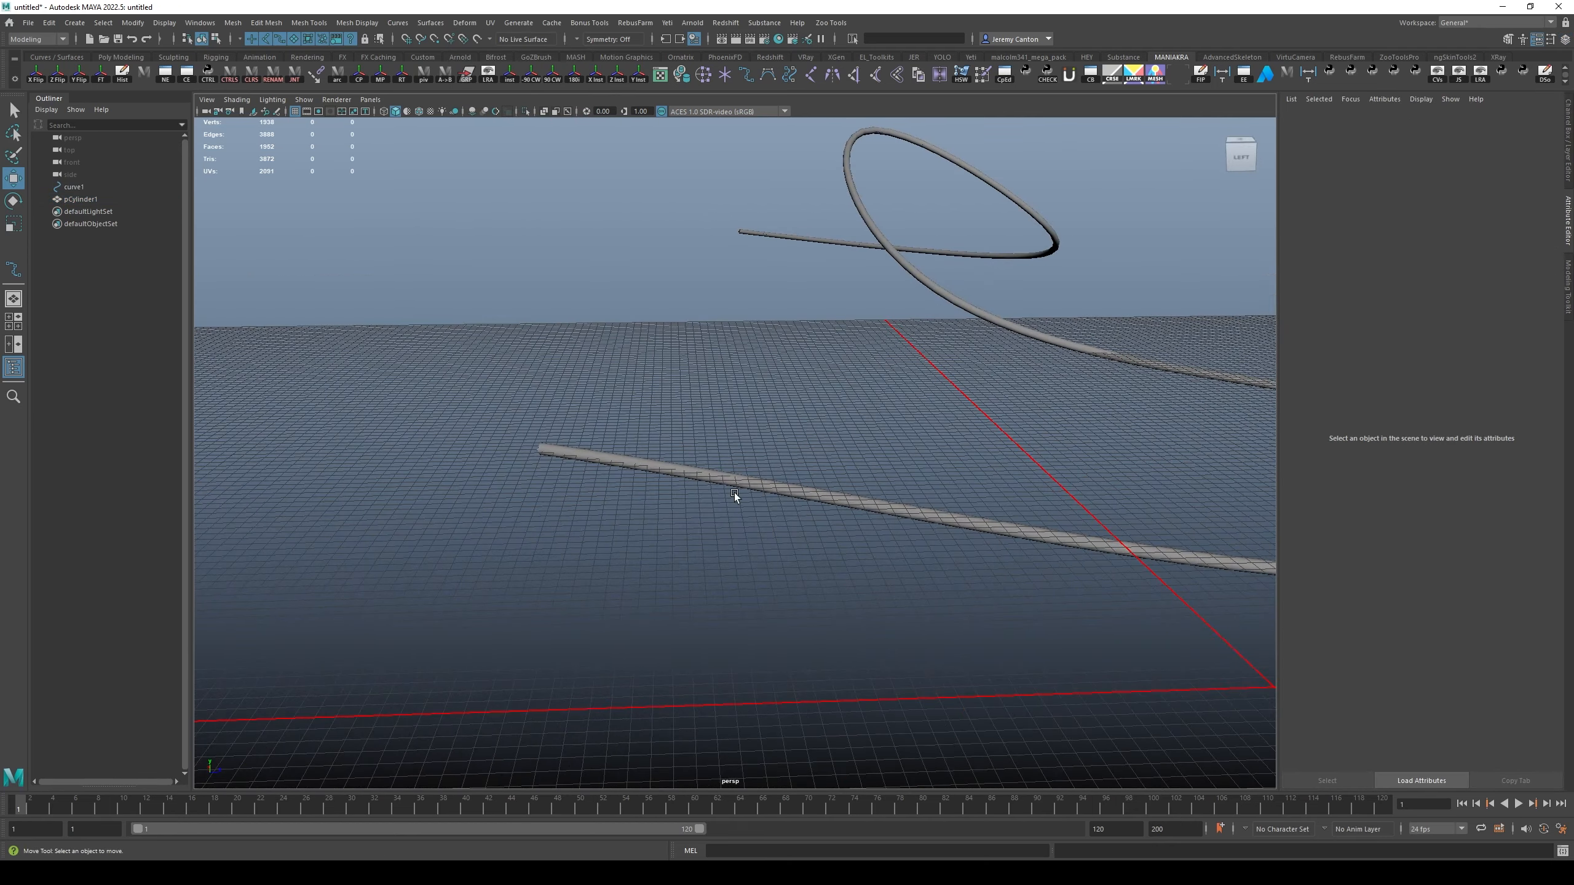
pyautogui.click(748, 482)
pyautogui.click(815, 439)
pyautogui.keyDown('alt'); pyautogui.moveTo(815, 440); pyautogui.dragTo(867, 379); pyautogui.keyUp('alt')
pyautogui.click(866, 475)
pyautogui.click(808, 490)
pyautogui.click(781, 548)
# Create a second polygon cylinder at the origin, scale it up uniformly and rotate it onto its side along the X axis.
pyautogui.click(127, 58)
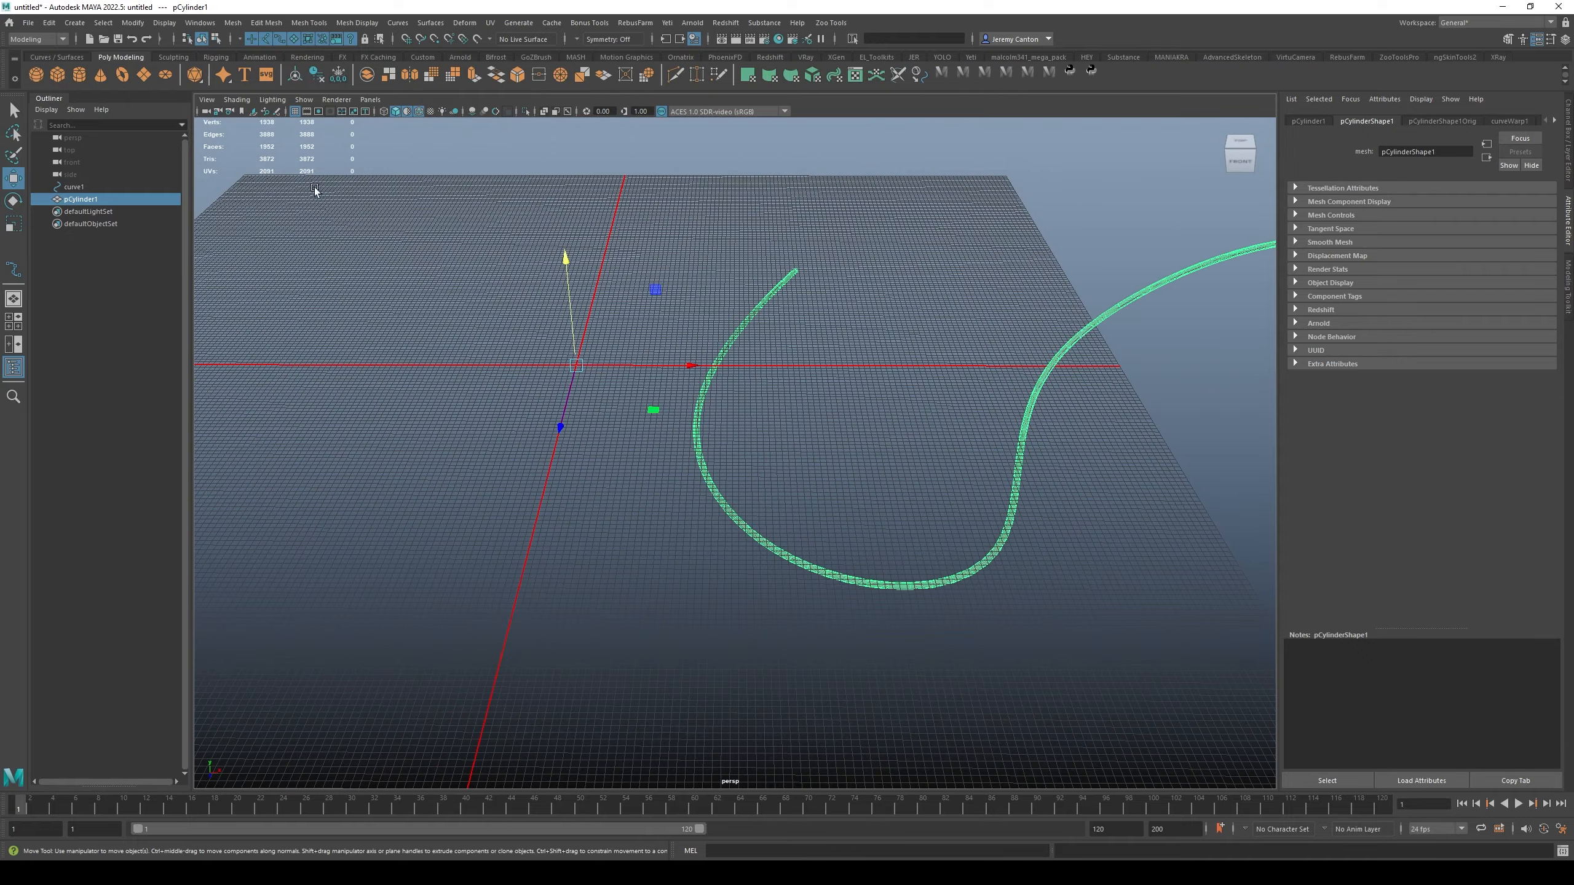
pyautogui.click(79, 75)
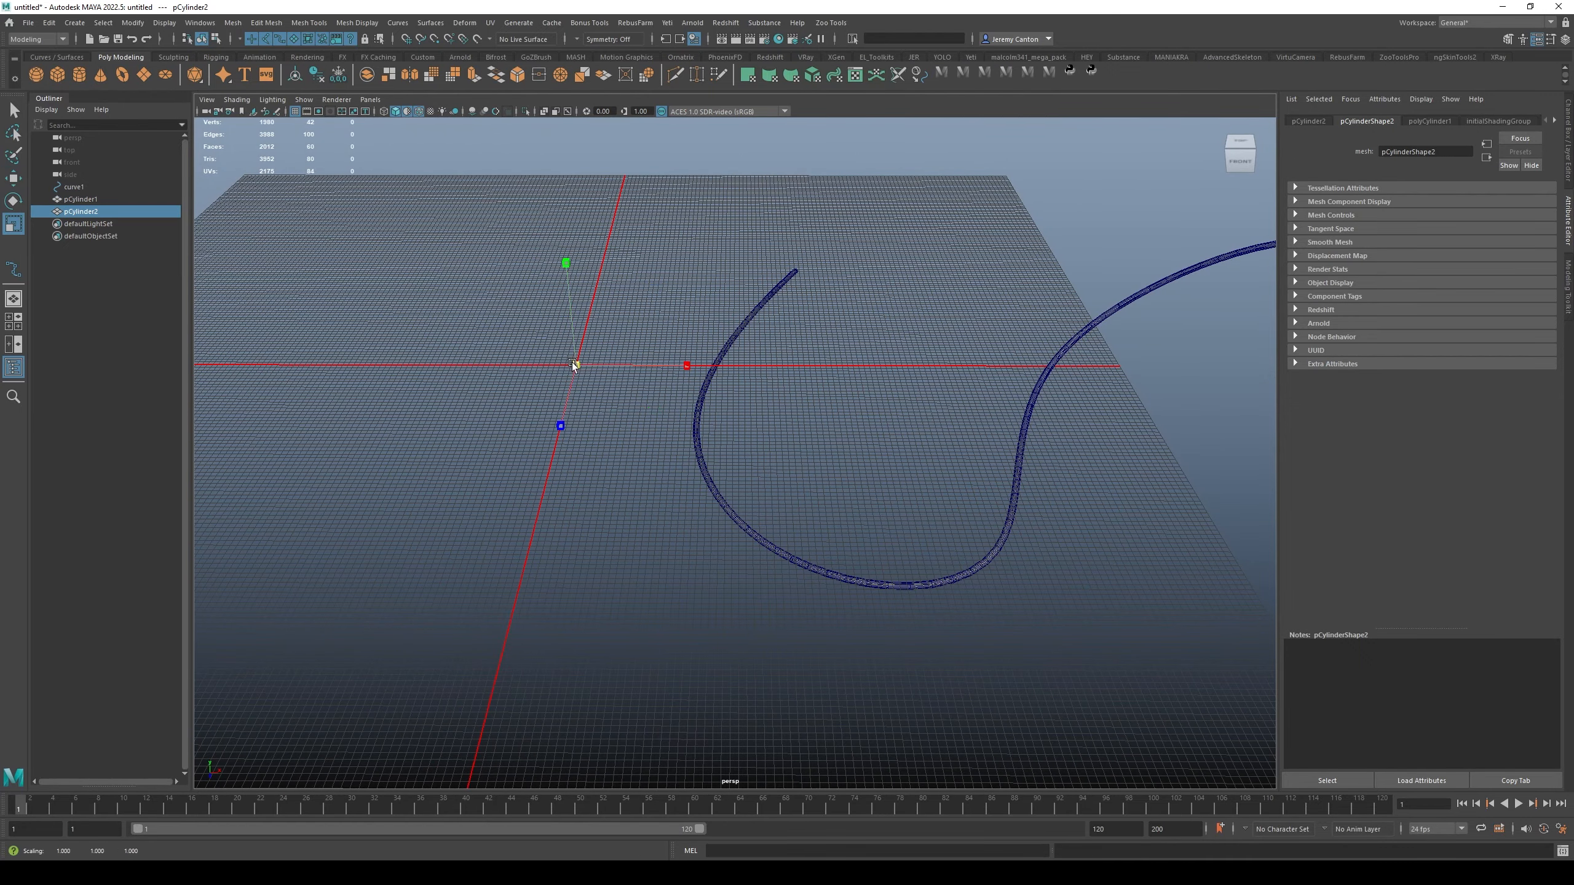
pyautogui.press('e')
pyautogui.moveTo(667, 314); pyautogui.dragTo(587, 278)
pyautogui.press('w')
pyautogui.keyDown('alt'); pyautogui.moveTo(670, 401); pyautogui.dragTo(738, 456, button='middle'); pyautogui.keyUp('alt')
pyautogui.scroll(3, 738, 455)
# Move the new cylinder's pivot to the centre of its end cap and snap that end to the grid origin.
pyautogui.press('d')
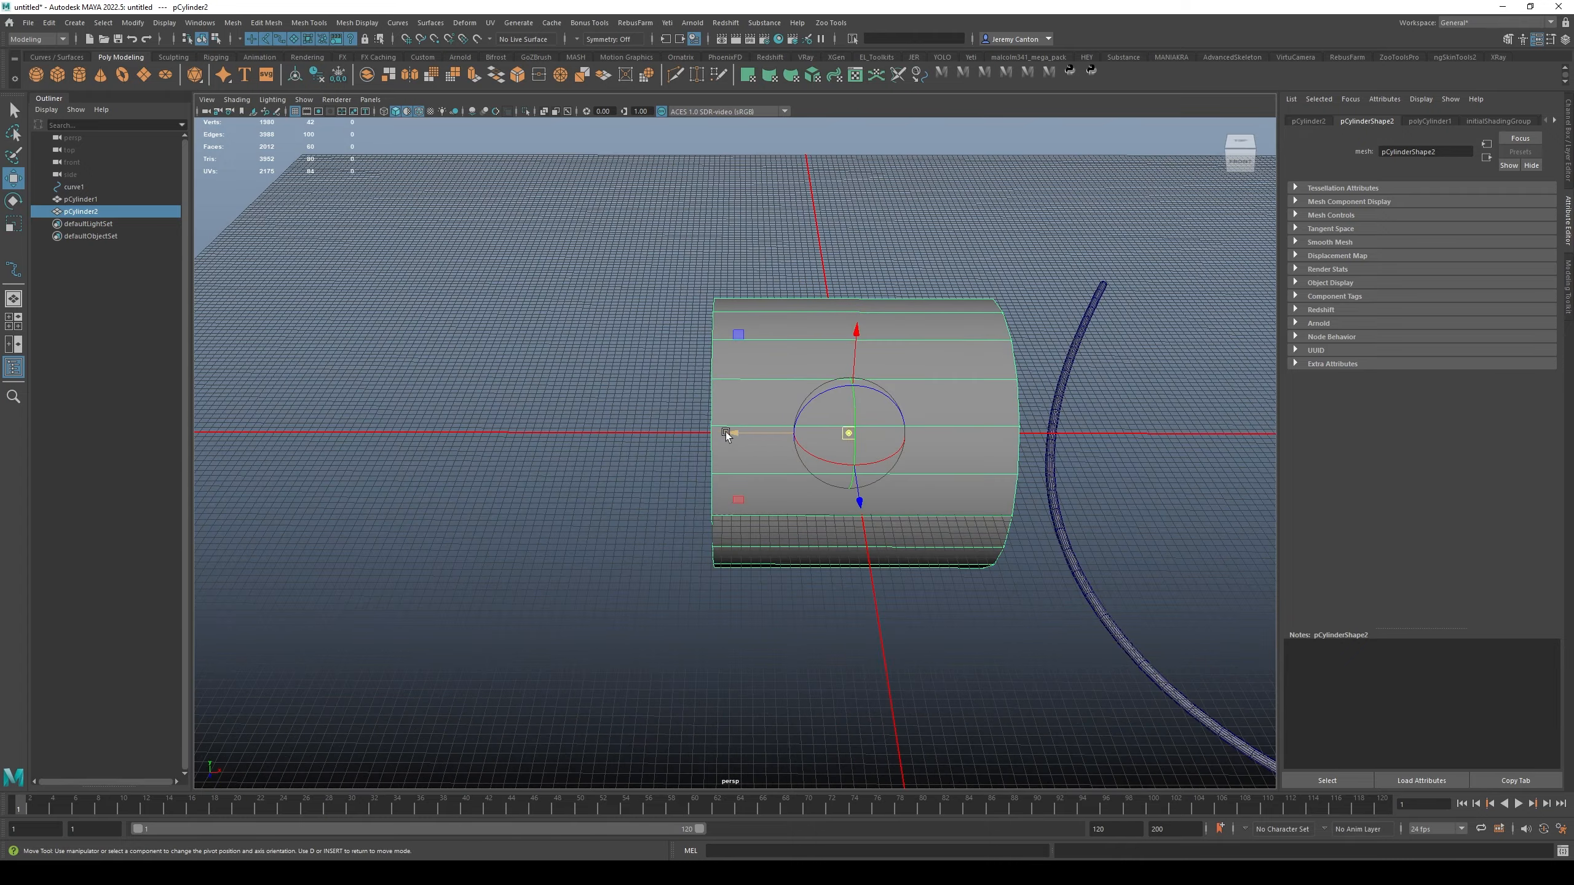
pyautogui.press('v')
pyautogui.moveTo(725, 432); pyautogui.dragTo(850, 434)
pyautogui.press('x')
pyautogui.scroll(-4, 933, 397)
pyautogui.scroll(-3, 933, 397)
pyautogui.keyDown('alt'); pyautogui.moveTo(933, 397); pyautogui.dragTo(808, 367, button='middle'); pyautogui.keyUp('alt')
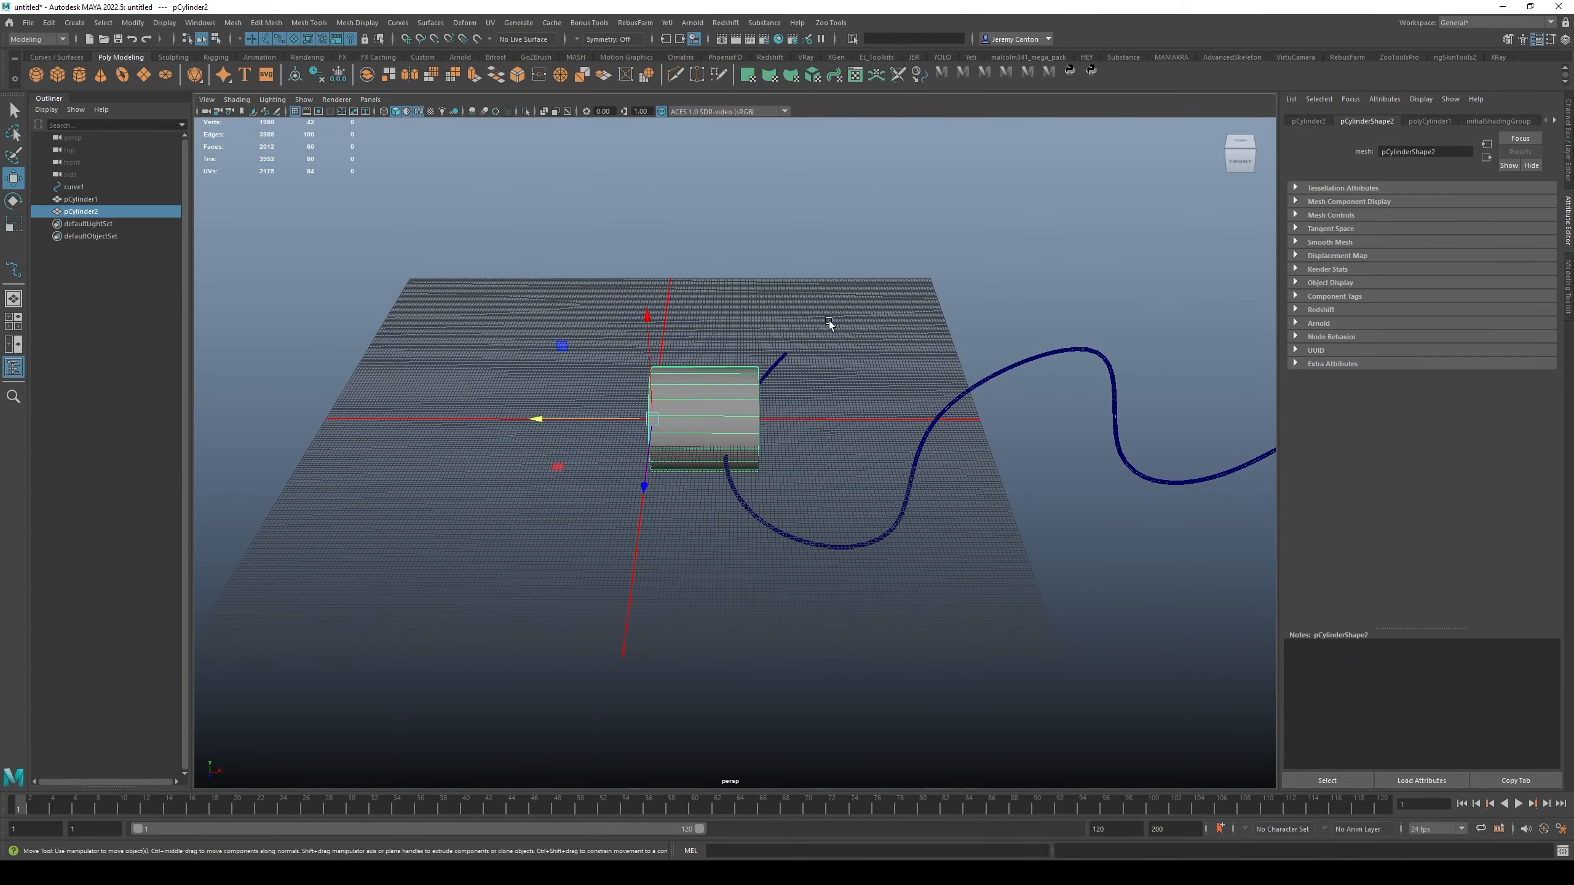
# Move the cylinder's far-end vertices outward along X to lengthen it, and scale them down into a taper.
pyautogui.press('F9')
pyautogui.moveTo(886, 249); pyautogui.dragTo(683, 597)
pyautogui.moveTo(704, 419); pyautogui.dragTo(1205, 402)
pyautogui.keyDown('alt'); pyautogui.moveTo(1260, 375); pyautogui.dragTo(1012, 393, button='middle'); pyautogui.keyUp('alt')
pyautogui.press('r')
pyautogui.moveTo(978, 439); pyautogui.dragTo(929, 405)
# Insert evenly spaced edge loops along the tapered cylinder using the Insert Edge Loop tool's Multiple edge loops option.
pyautogui.press('q')
pyautogui.press('F8')
pyautogui.keyDown('shift'); pyautogui.moveTo(1127, 400); pyautogui.dragTo(1235, 399, button='right'); pyautogui.keyUp('shift')
pyautogui.click(1568, 273)
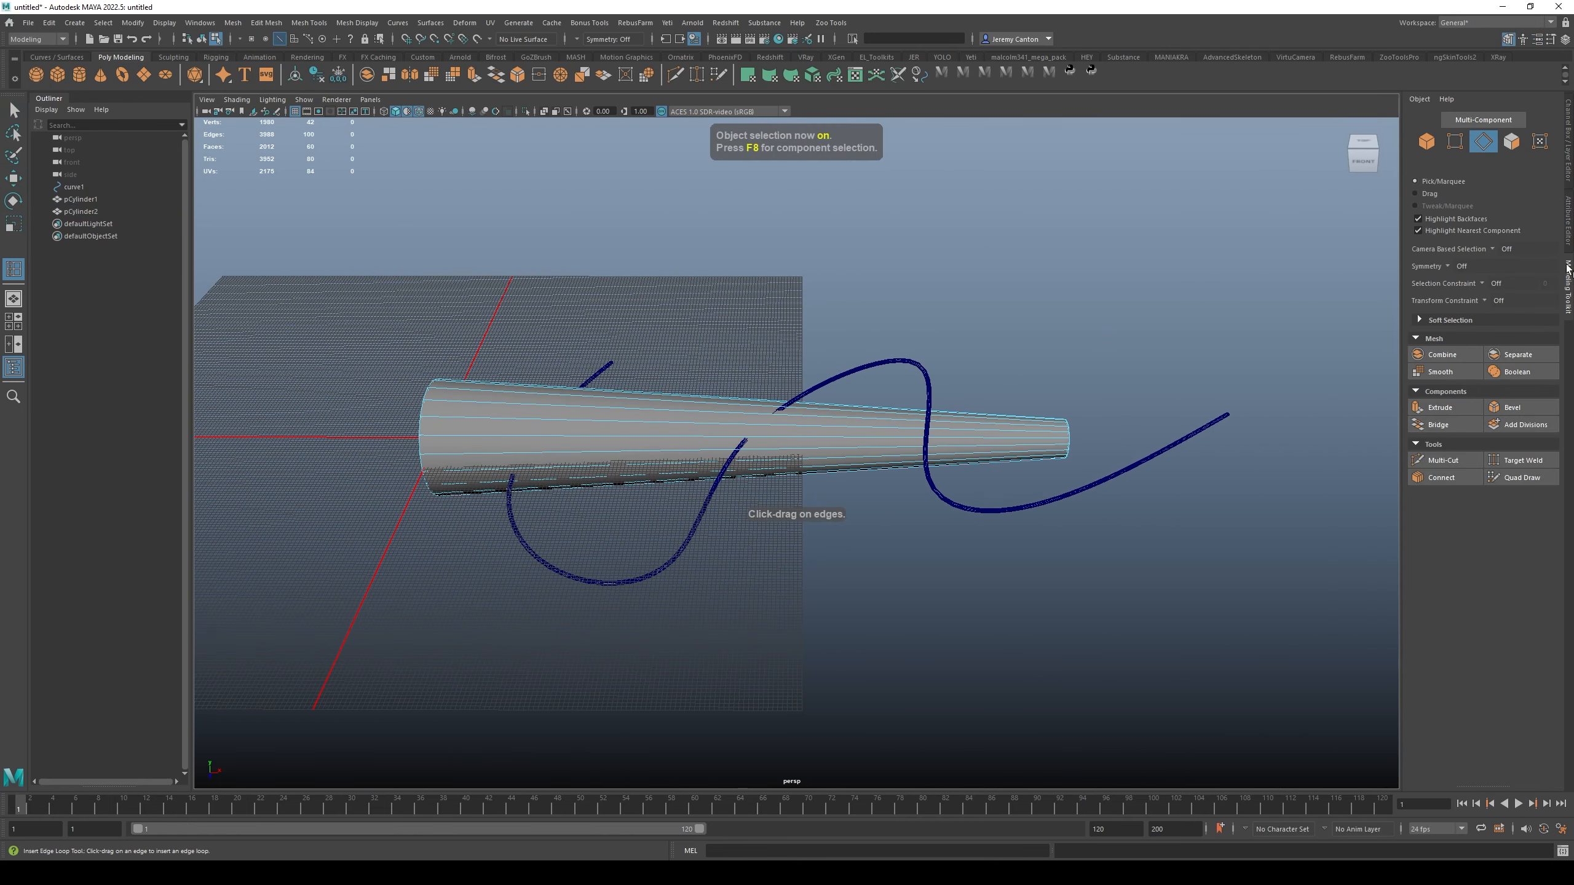
pyautogui.scroll(-2, 1256, 276)
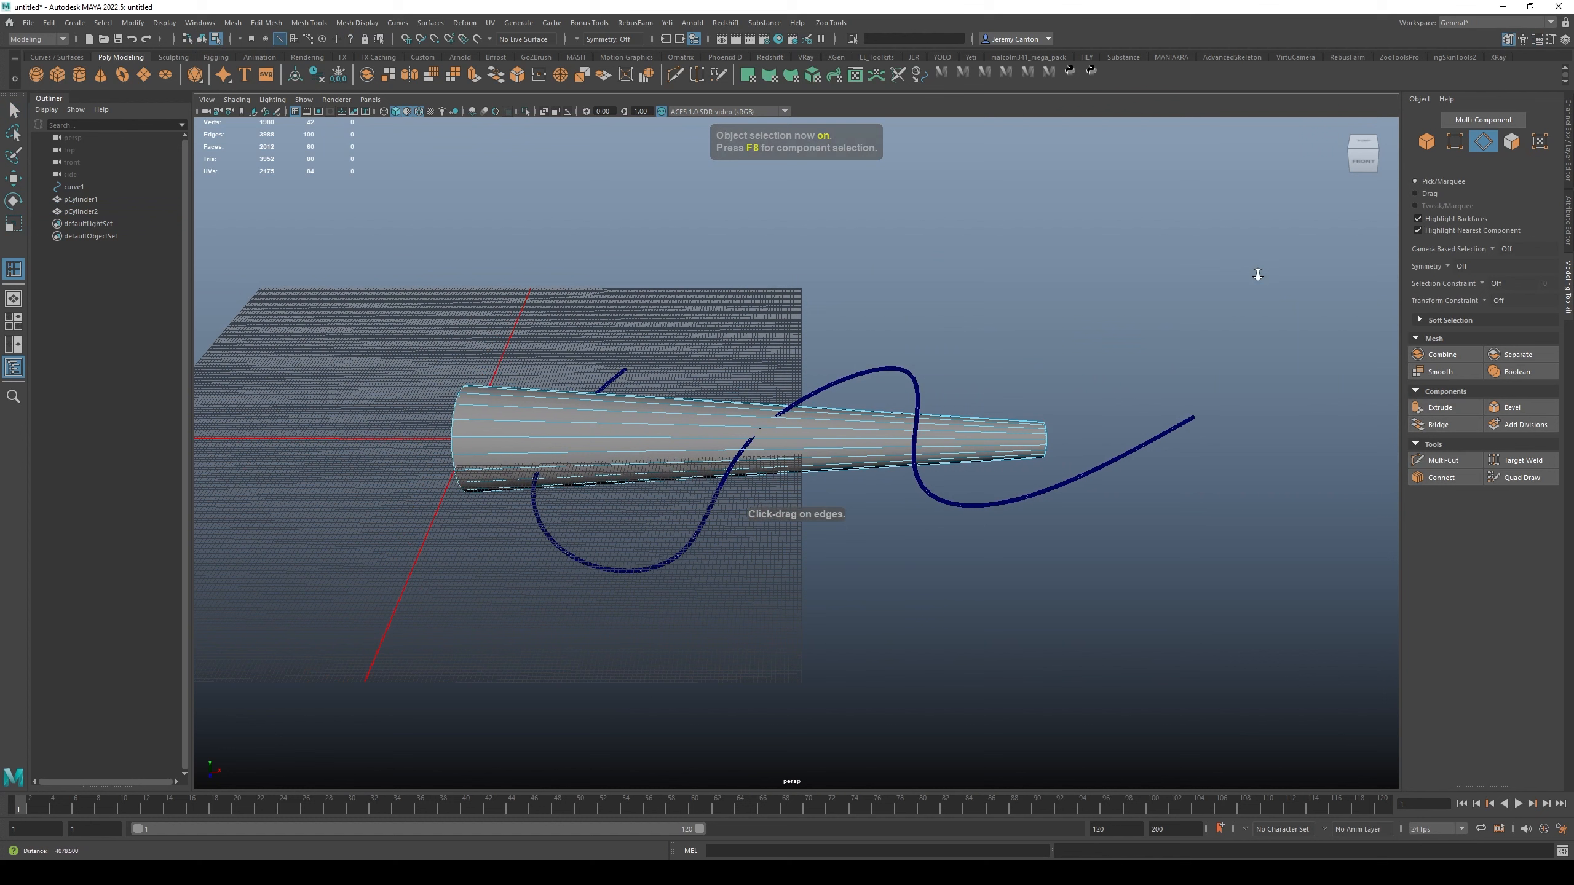
pyautogui.click(1551, 41)
pyautogui.click(289, 220)
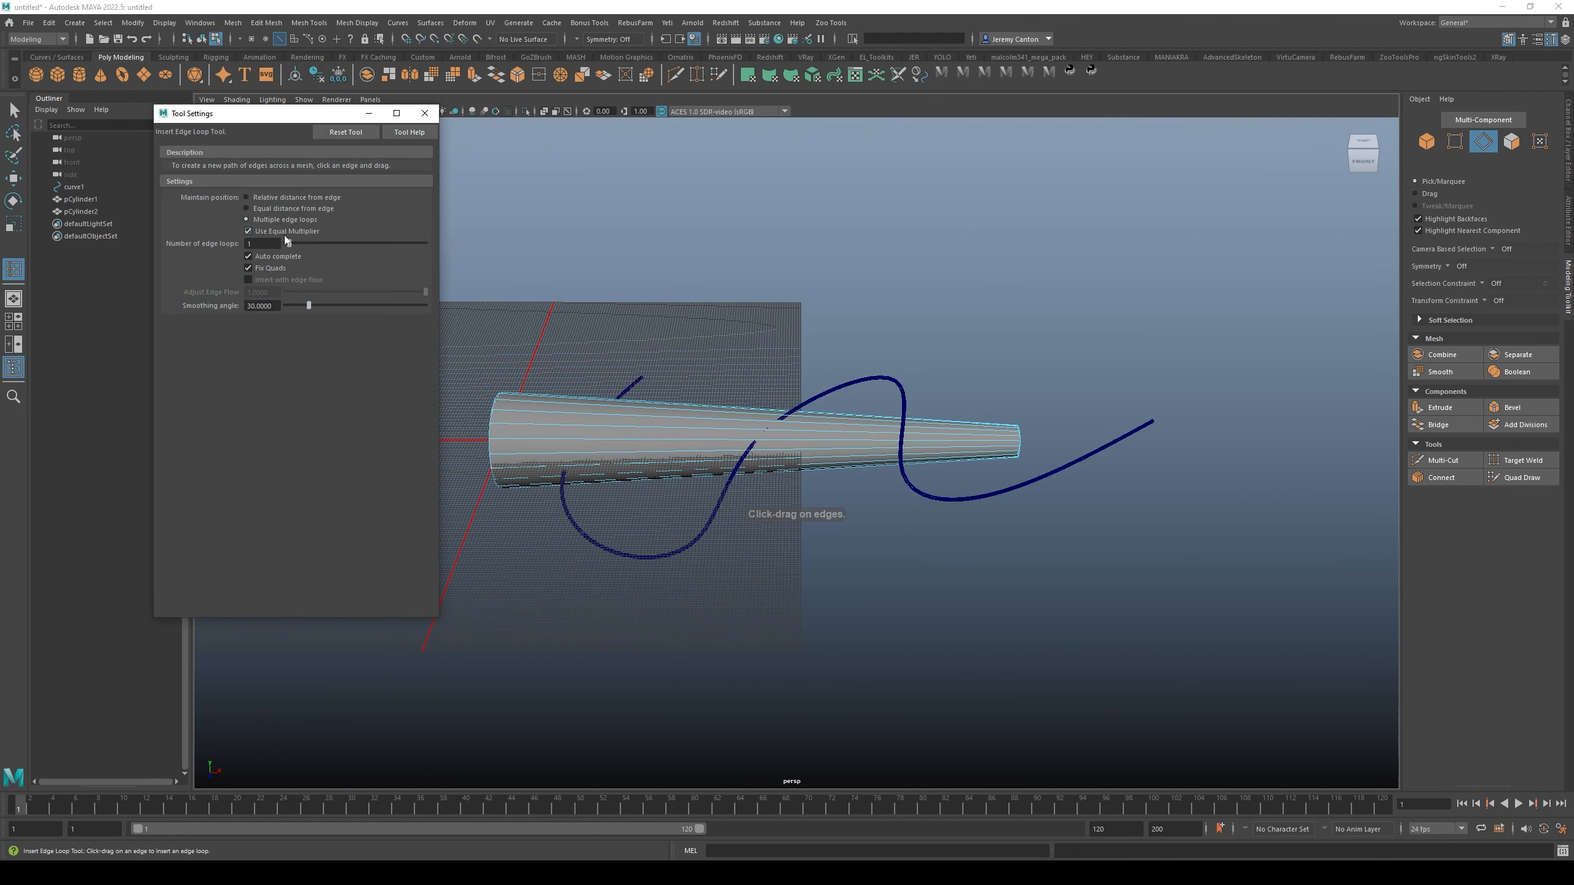
pyautogui.click(269, 242)
pyautogui.click(583, 423)
pyautogui.press('F8')
pyautogui.click(424, 114)
# Select the tapered cylinder, freeze its transformations and delete its construction history.
pyautogui.click(565, 441)
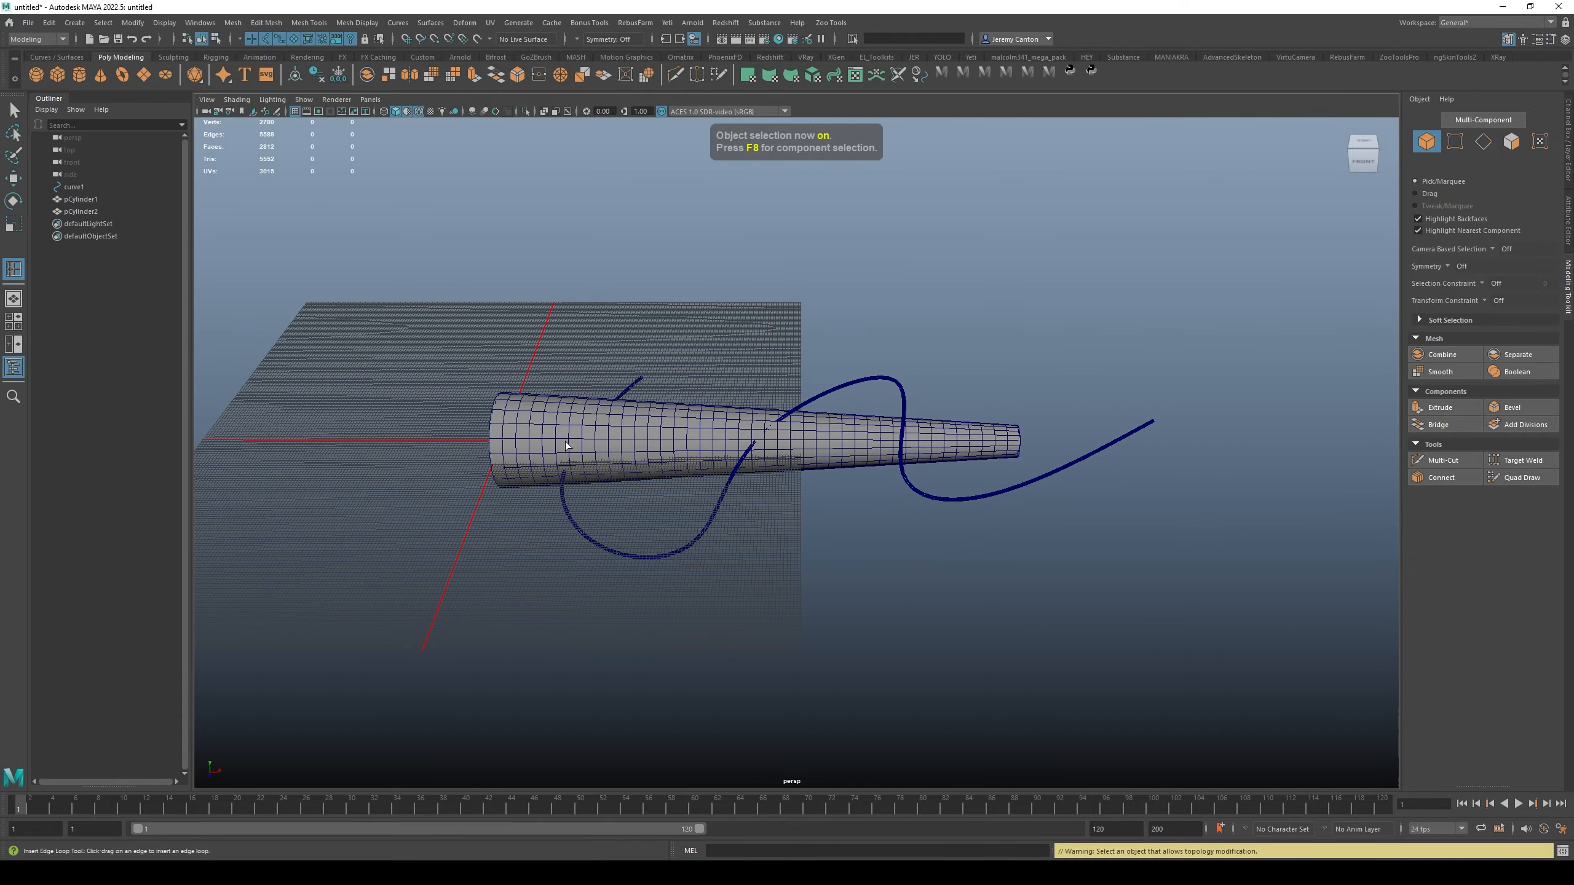
pyautogui.press('w')
pyautogui.click(567, 440)
pyautogui.keyDown('alt'); pyautogui.moveTo(626, 388); pyautogui.dragTo(490, 551); pyautogui.keyUp('alt')
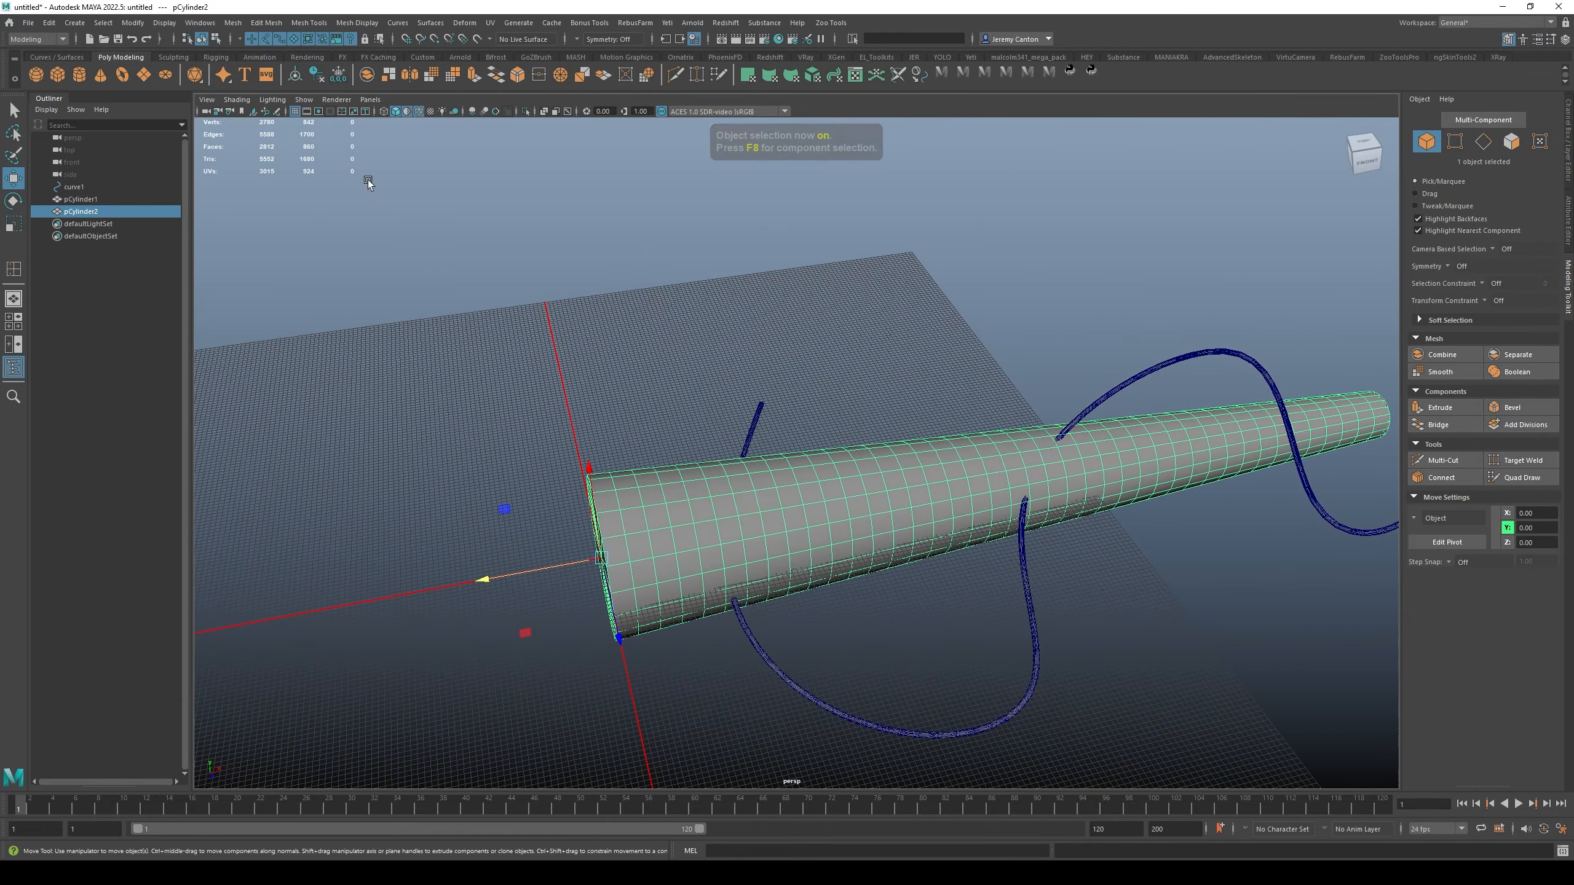
pyautogui.click(1184, 61)
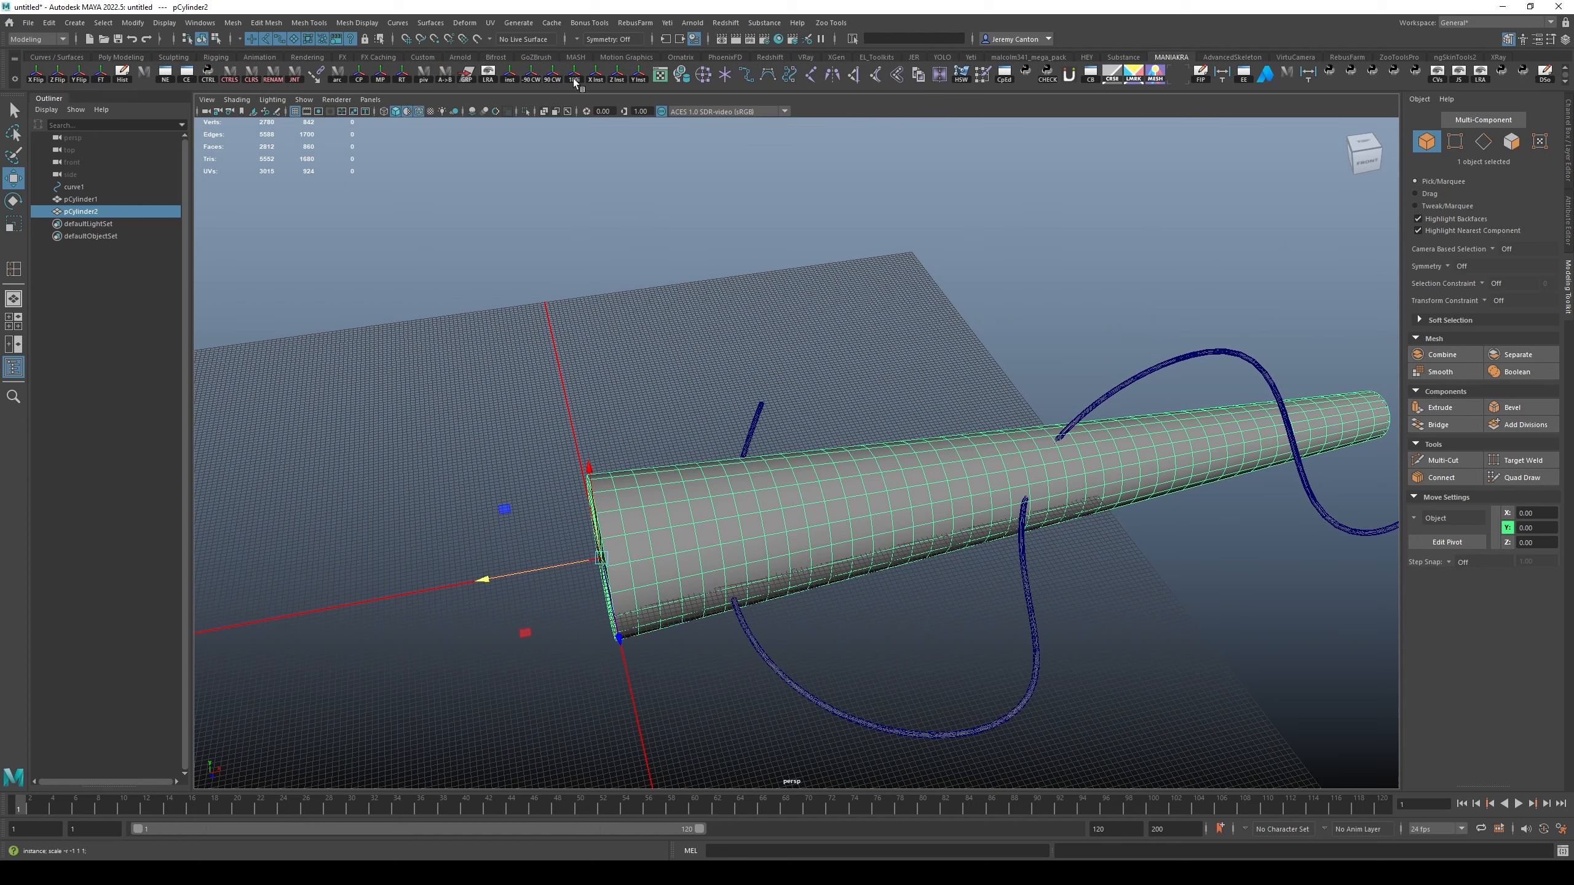
pyautogui.click(109, 74)
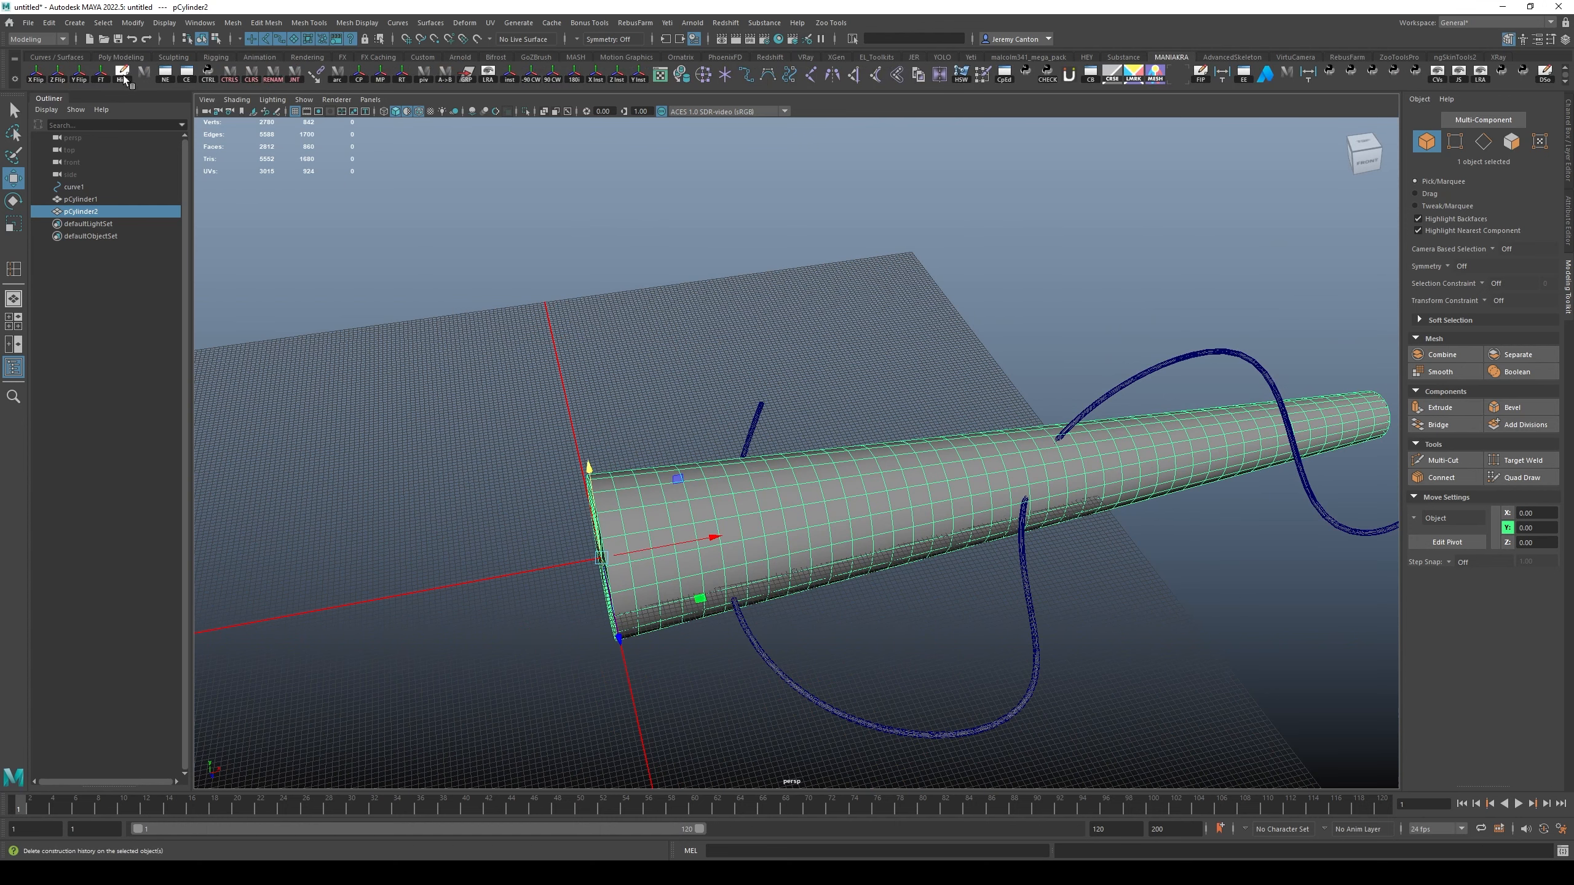
pyautogui.keyDown('alt'); pyautogui.moveTo(770, 393); pyautogui.dragTo(733, 389, button='middle'); pyautogui.keyUp('alt')
# Hide the thin cylinder already warped along the curve and select the tapered cylinder.
pyautogui.click(686, 557)
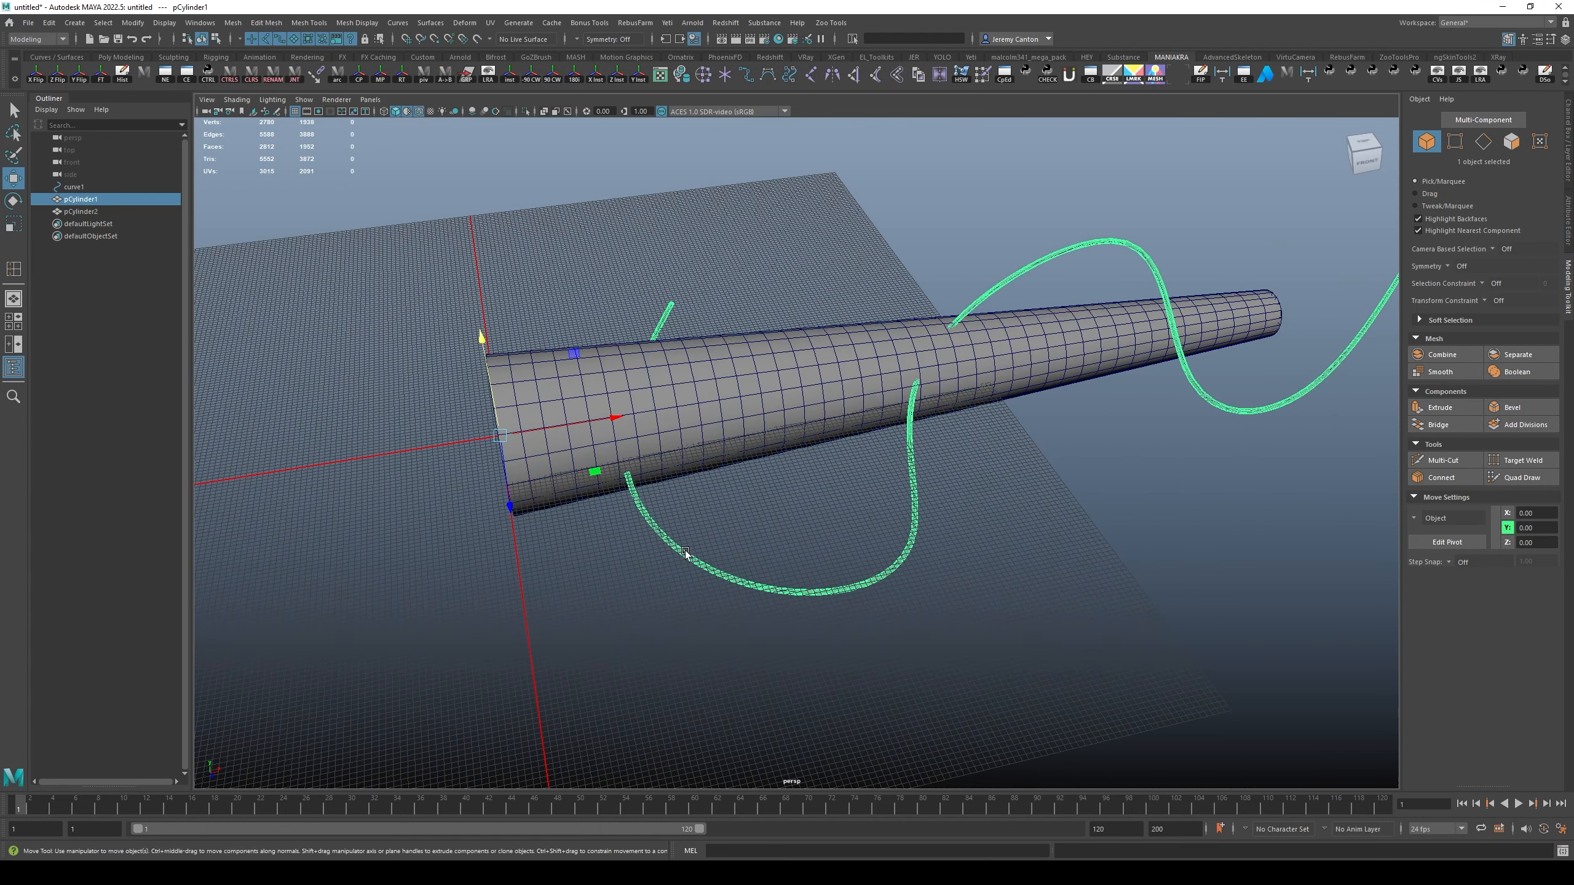
pyautogui.press('h')
pyautogui.click(587, 425)
pyautogui.click(704, 396)
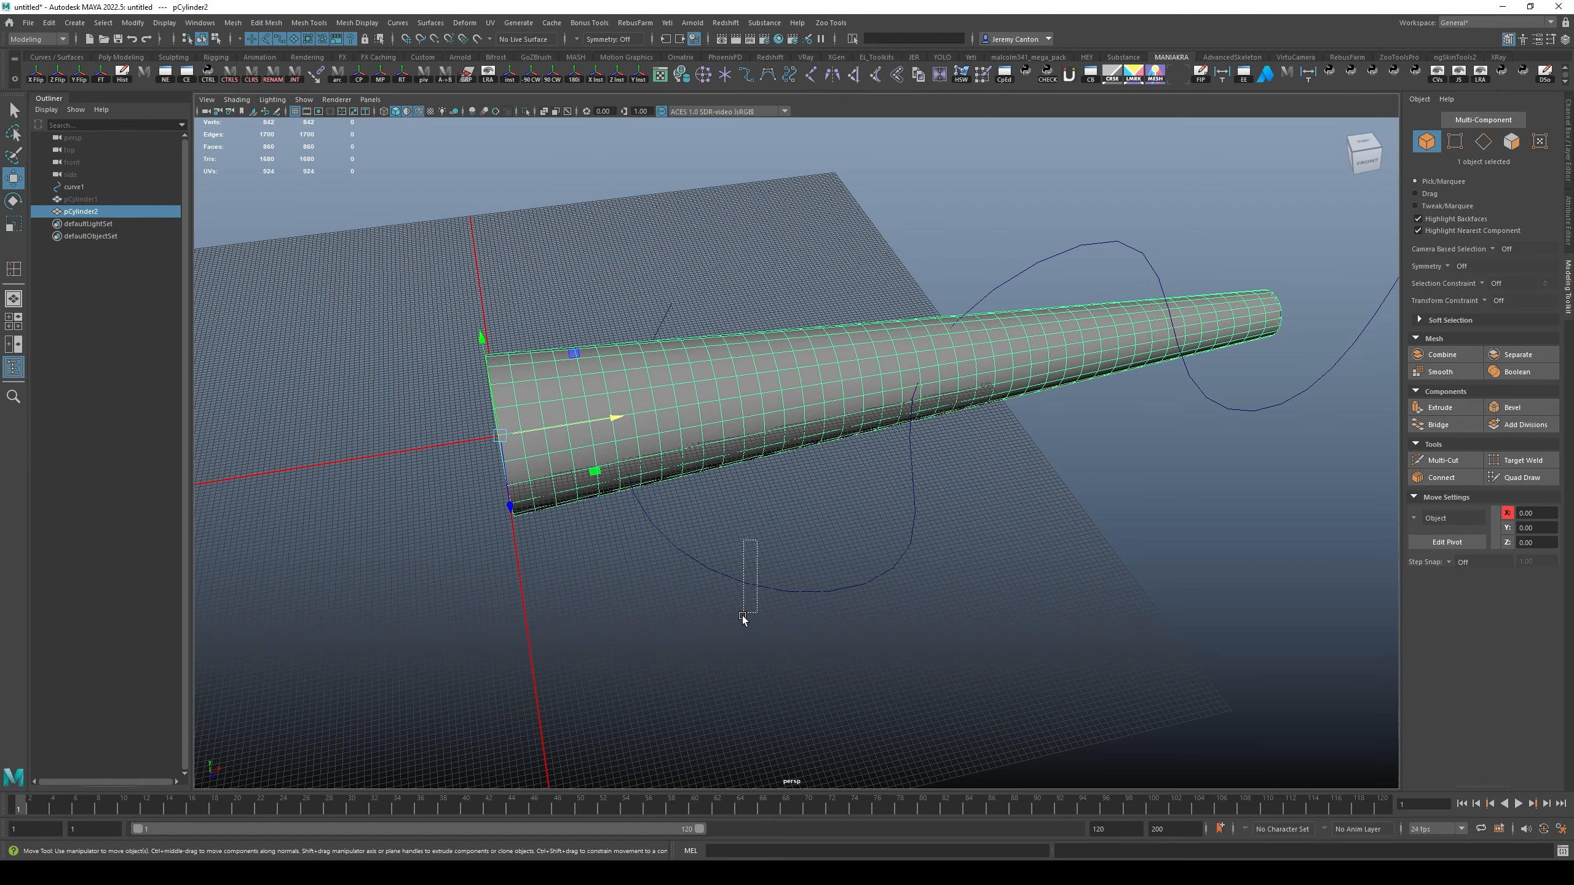
# Add the curve to the tapered cylinder selection, apply the Curve Warp deformer and clear the selection.
pyautogui.keyDown('shift'); pyautogui.click(747, 580); pyautogui.keyUp('shift')
pyautogui.click(431, 22)
pyautogui.moveTo(465, 22)
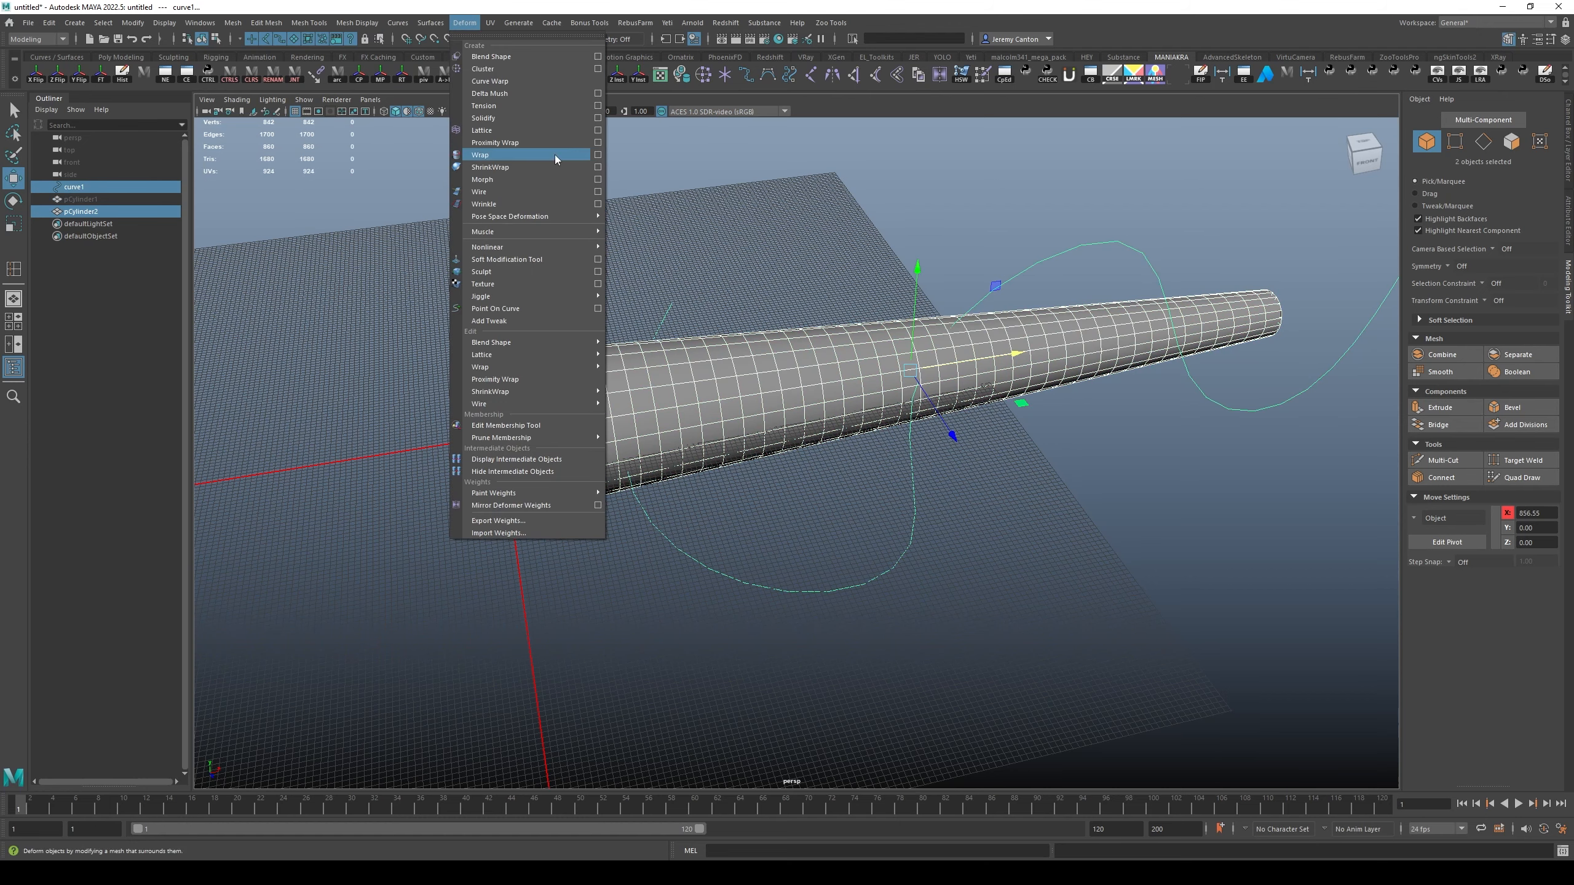
pyautogui.click(490, 81)
pyautogui.click(965, 516)
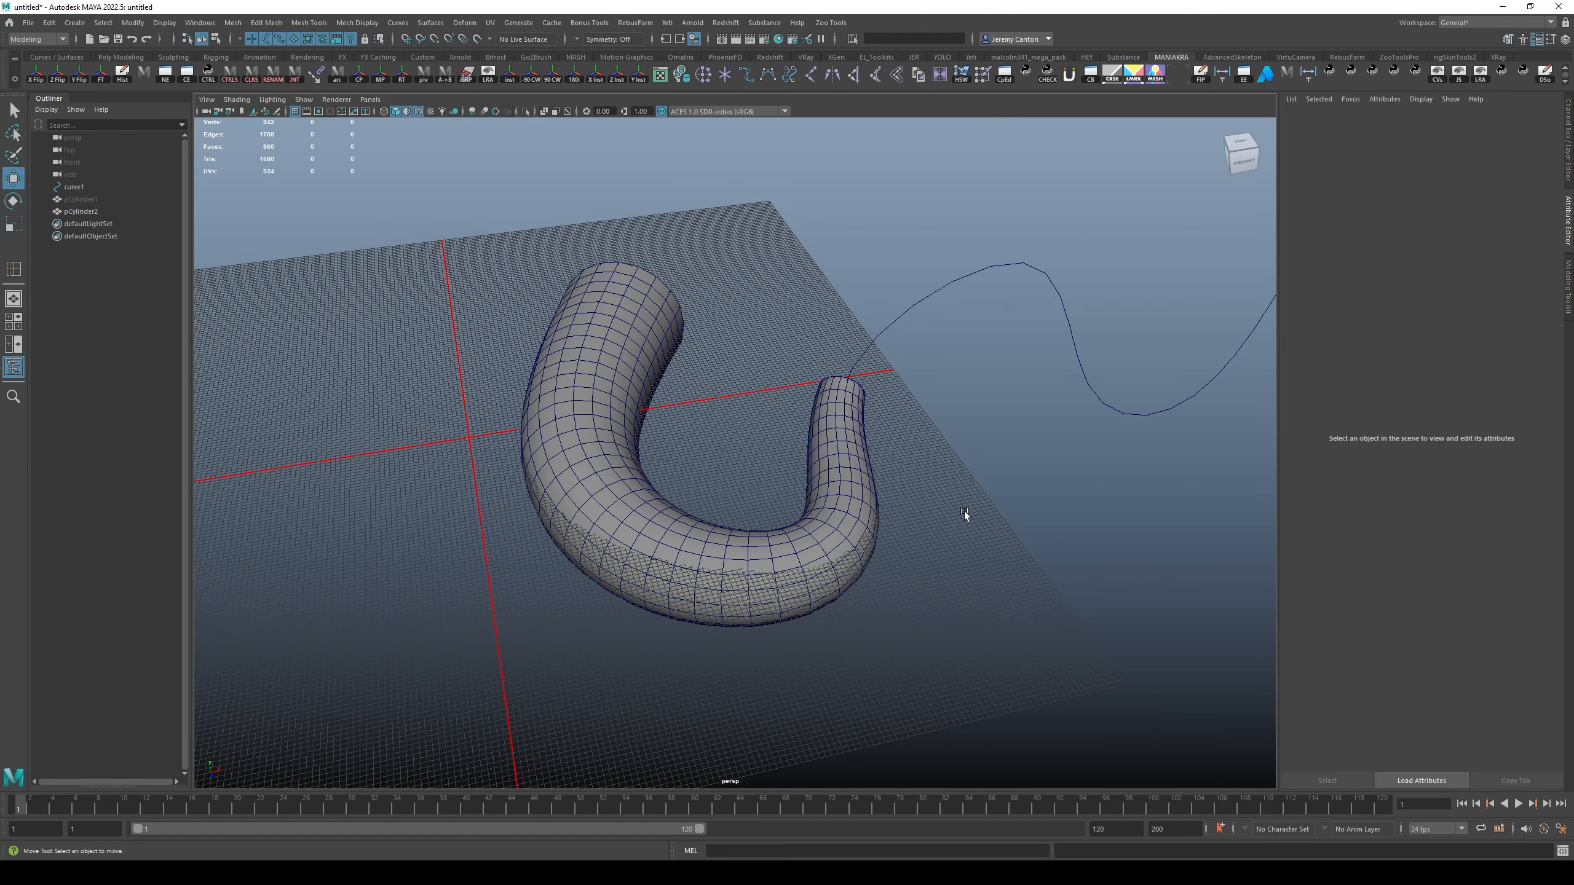
# Examine the bent tapered cylinder from several angles and select it to check how far it follows the curve.
pyautogui.keyDown('alt'); pyautogui.moveTo(966, 516); pyautogui.dragTo(1029, 545); pyautogui.keyUp('alt')
pyautogui.keyDown('alt'); pyautogui.moveTo(1029, 545); pyautogui.dragTo(902, 516, button='middle'); pyautogui.keyUp('alt')
pyautogui.keyDown('alt'); pyautogui.moveTo(902, 516); pyautogui.dragTo(748, 411); pyautogui.keyUp('alt')
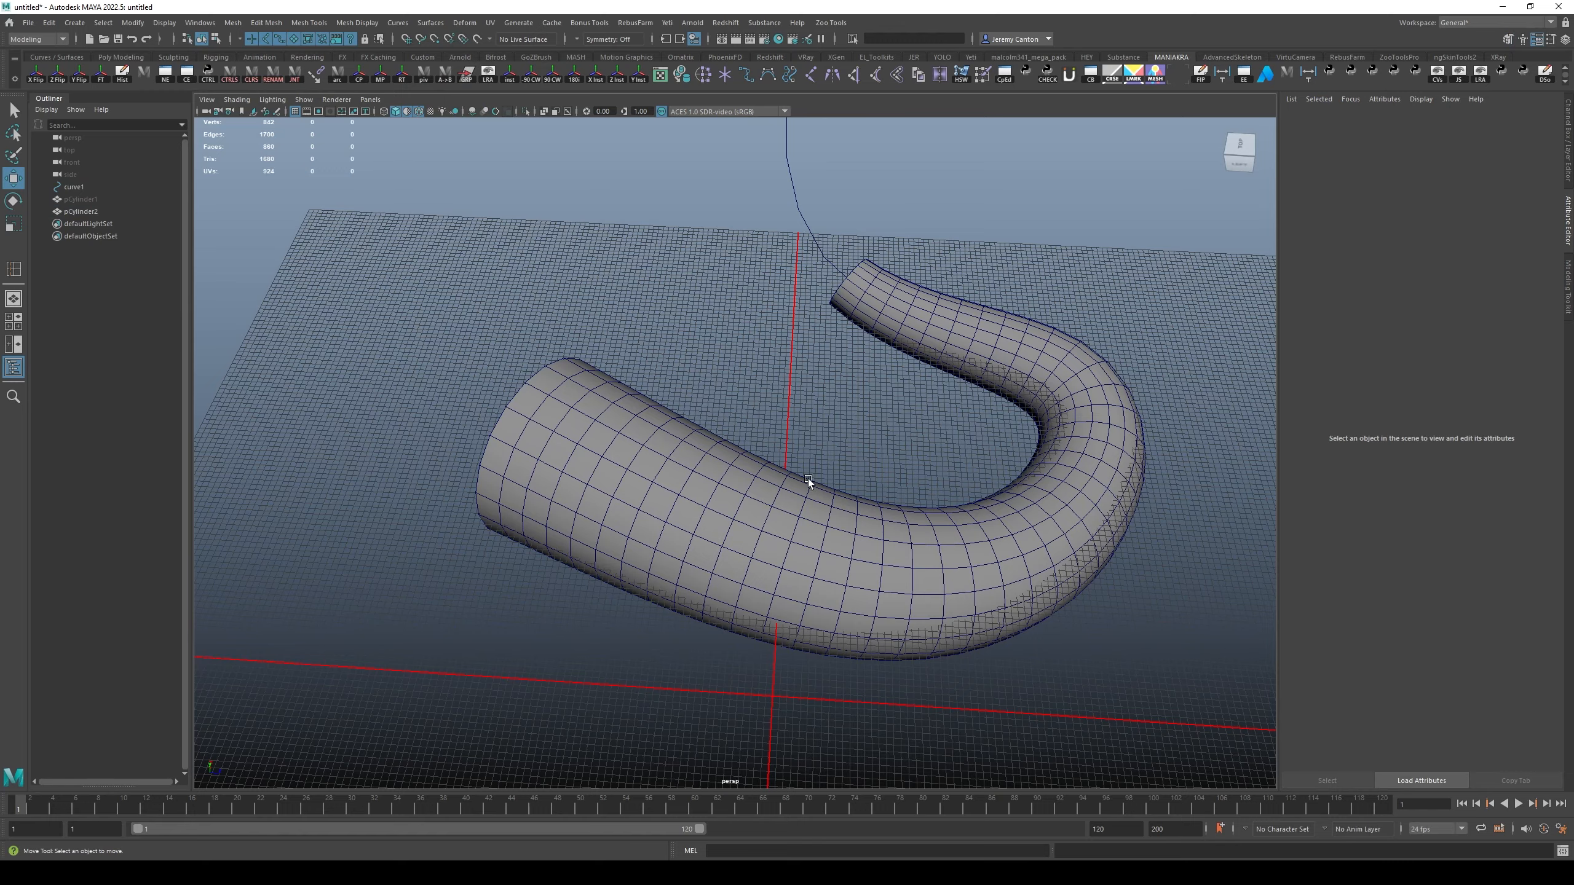
pyautogui.keyDown('alt'); pyautogui.moveTo(814, 560); pyautogui.dragTo(756, 558); pyautogui.keyUp('alt')
pyautogui.click(661, 596)
pyautogui.keyDown('alt'); pyautogui.moveTo(885, 560); pyautogui.dragTo(829, 554); pyautogui.keyUp('alt')
pyautogui.keyDown('alt'); pyautogui.moveTo(923, 474); pyautogui.dragTo(836, 462, button='right'); pyautogui.keyUp('alt')
pyautogui.keyDown('alt'); pyautogui.moveTo(836, 462); pyautogui.dragTo(809, 522, button='middle'); pyautogui.keyUp('alt')
pyautogui.keyDown('alt'); pyautogui.moveTo(1118, 323); pyautogui.dragTo(1184, 360); pyautogui.keyUp('alt')
# Open the Curve Warp deformer's attributes for the tapered cylinder.
pyautogui.hotkey('ctrl', 'a')
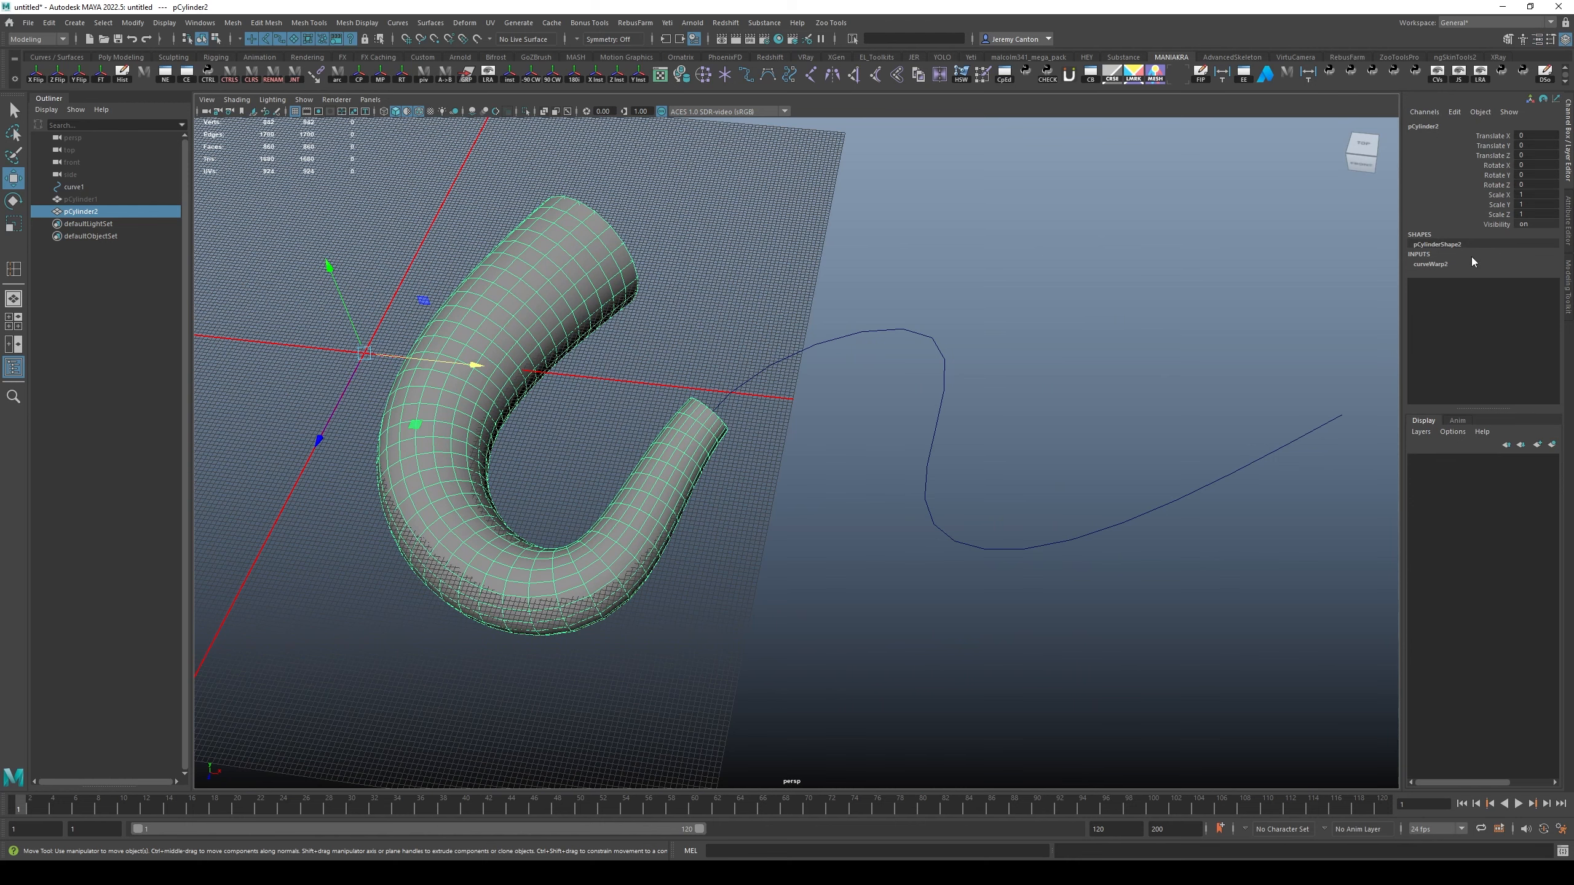
pyautogui.click(1432, 265)
pyautogui.keyDown('alt'); pyautogui.moveTo(1143, 259); pyautogui.dragTo(1075, 228, button='right'); pyautogui.keyUp('alt')
pyautogui.hotkey('ctrl', 'a')
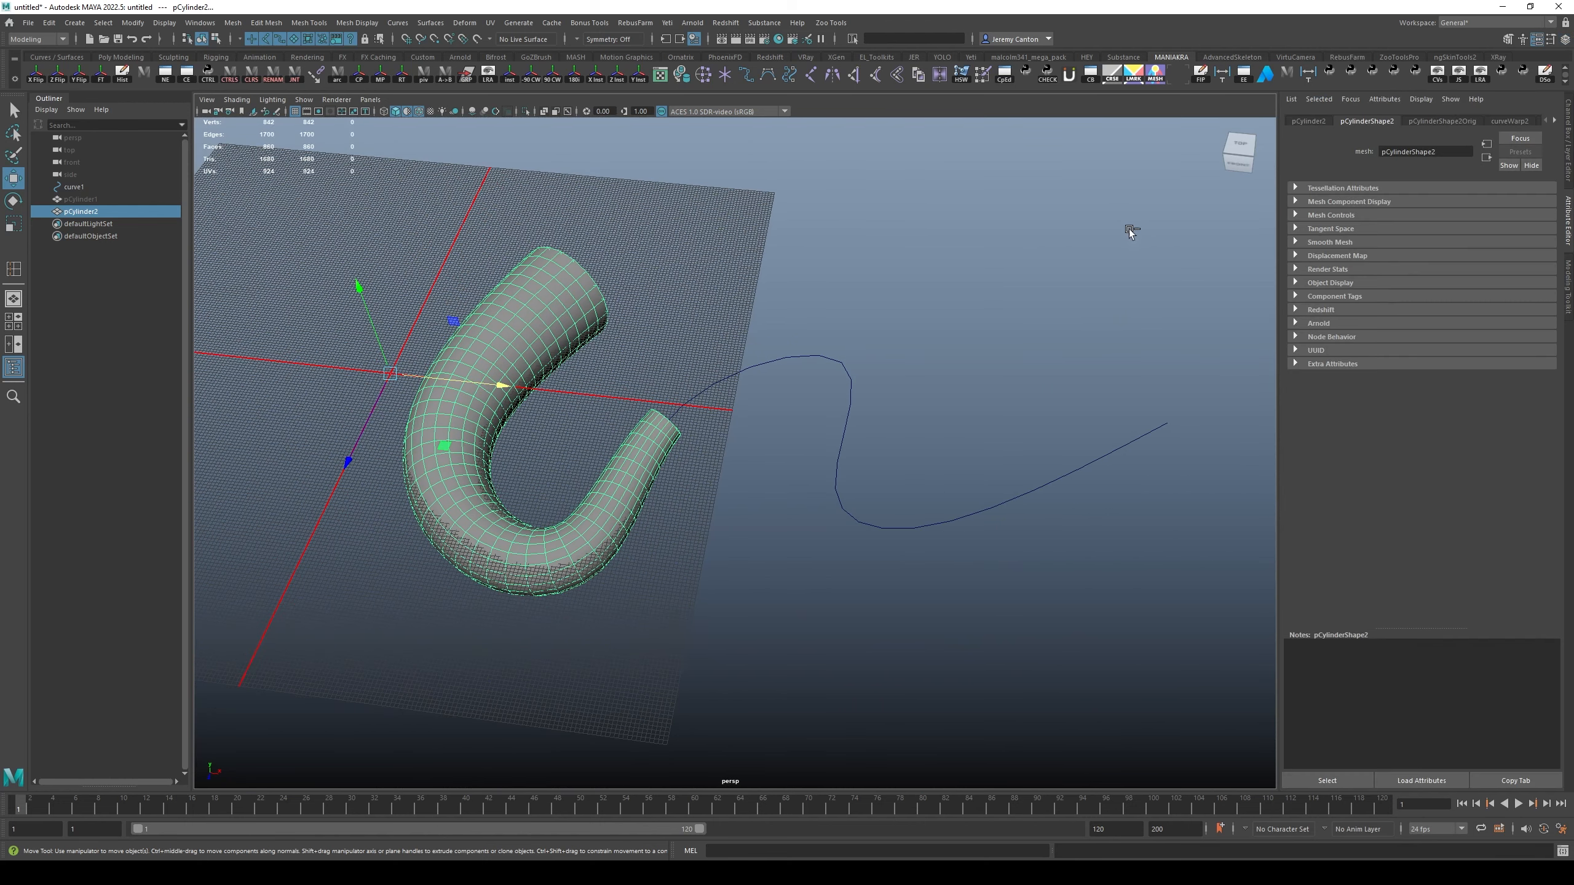
pyautogui.click(1509, 126)
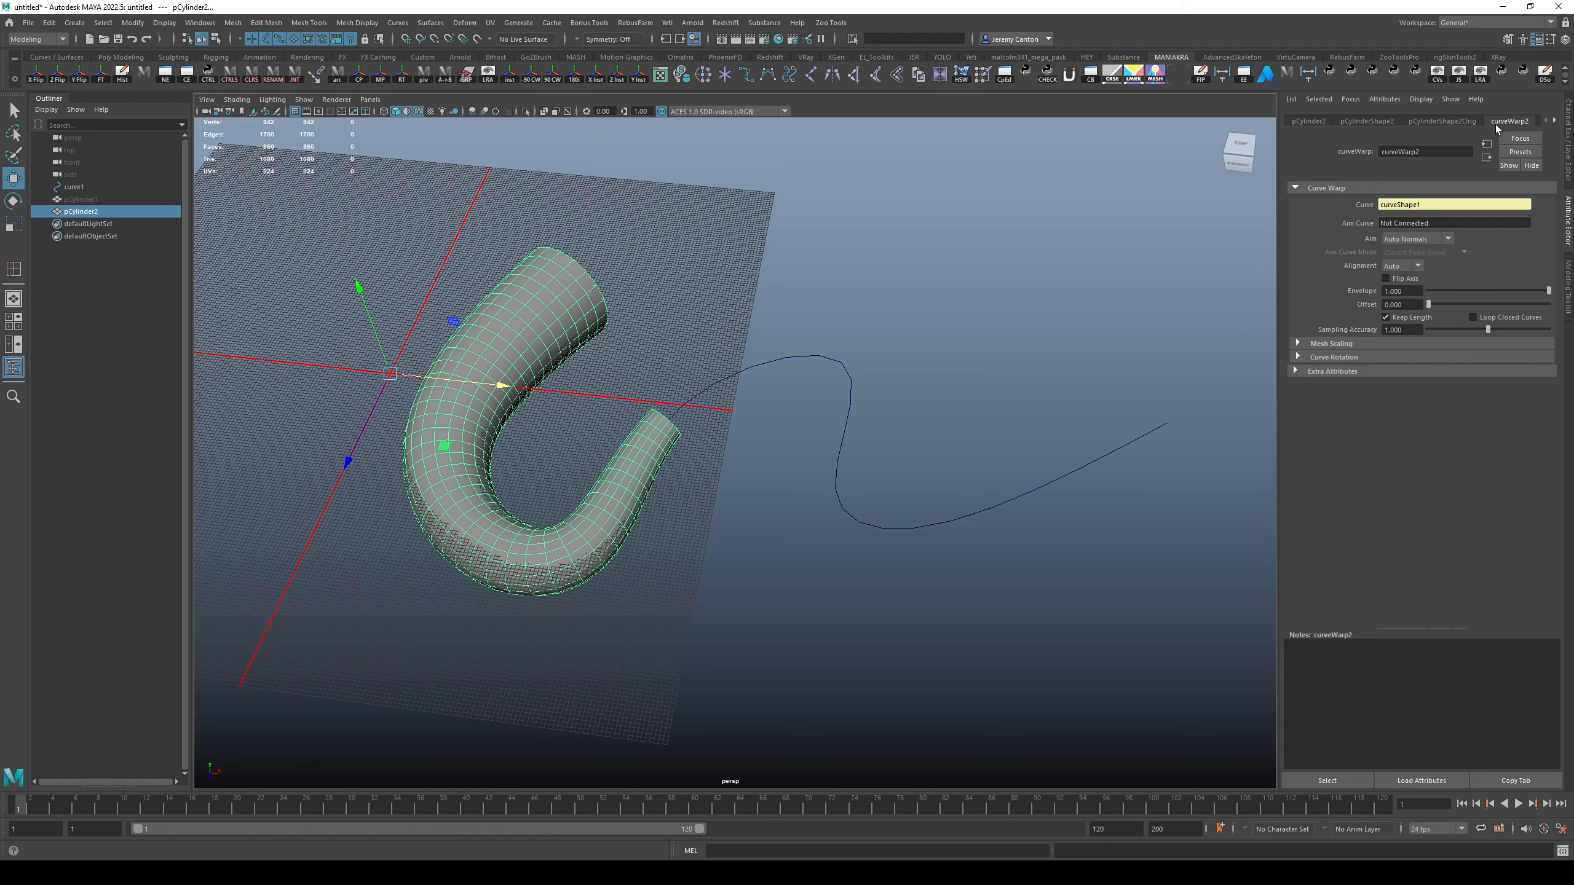
pyautogui.scroll(-2, 1500, 123)
pyautogui.scroll(1, 1498, 124)
pyautogui.click(706, 322)
pyautogui.click(604, 307)
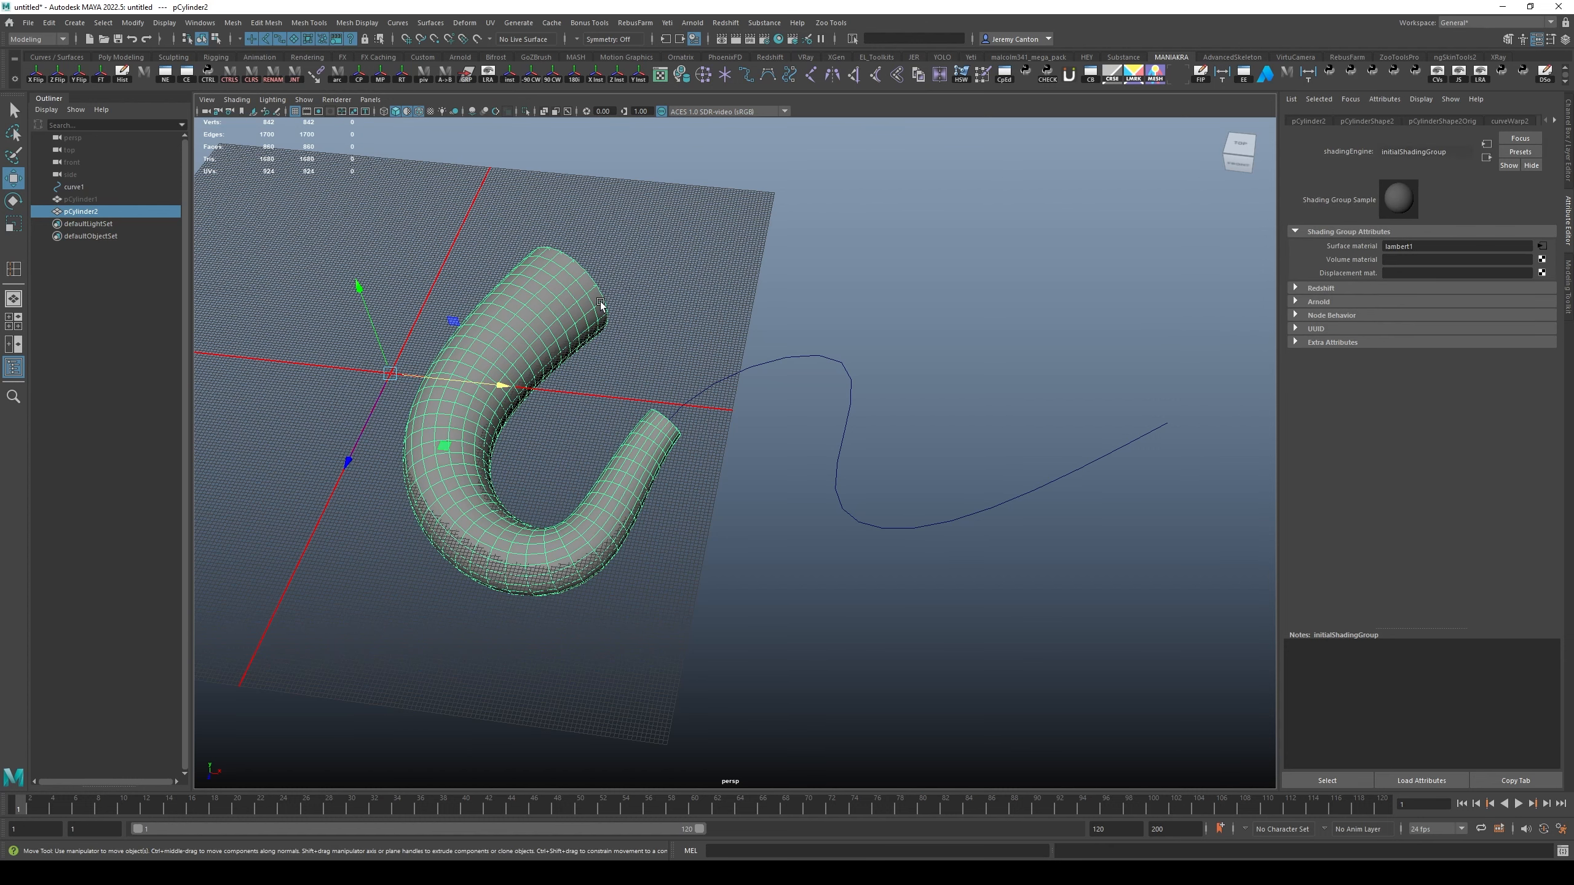
pyautogui.click(1510, 123)
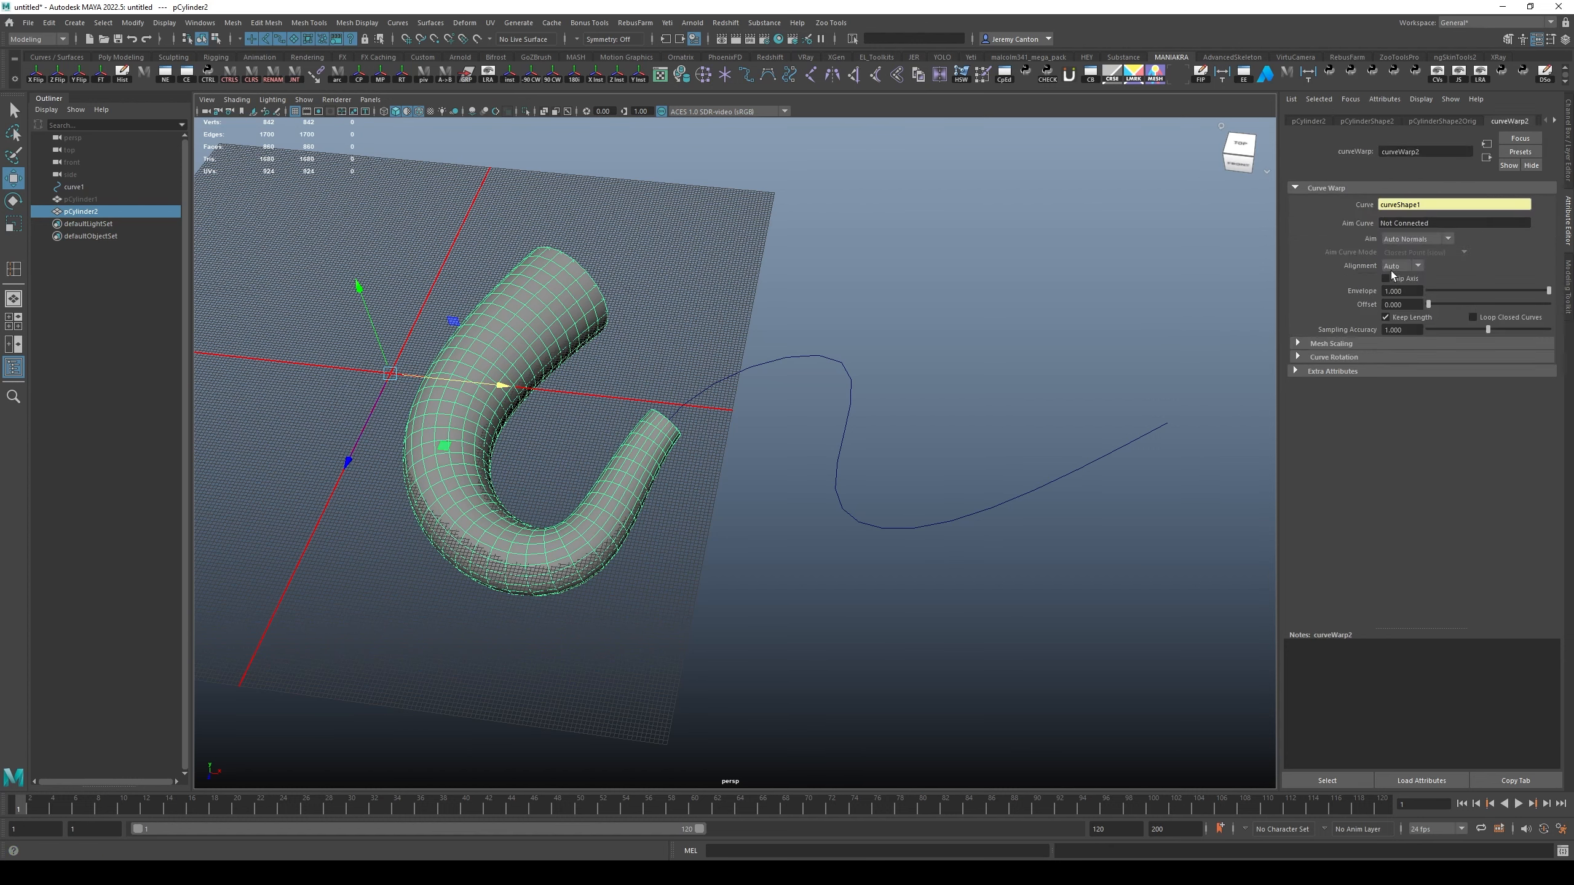
# Try a Mesh Scaling Length Scale of 2.000 on the Curve Warp deformer and undo it.
pyautogui.click(1326, 344)
pyautogui.moveTo(1489, 358); pyautogui.dragTo(1547, 357)
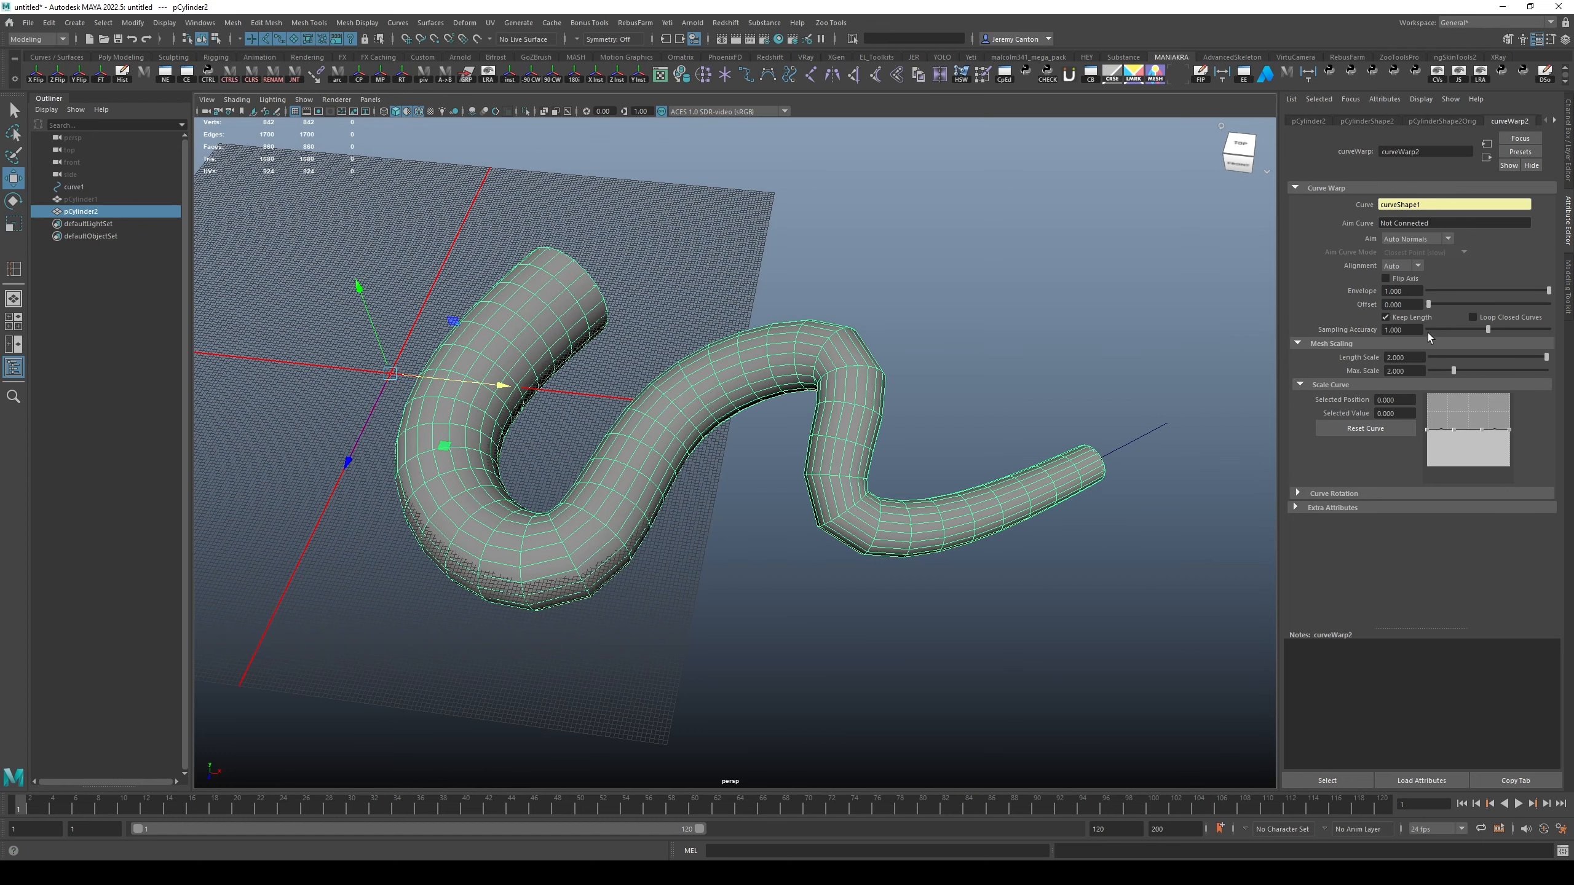
pyautogui.hotkey('ctrl', 'z')
pyautogui.hotkey('shift', 'z')
pyautogui.hotkey('ctrl', 'z')
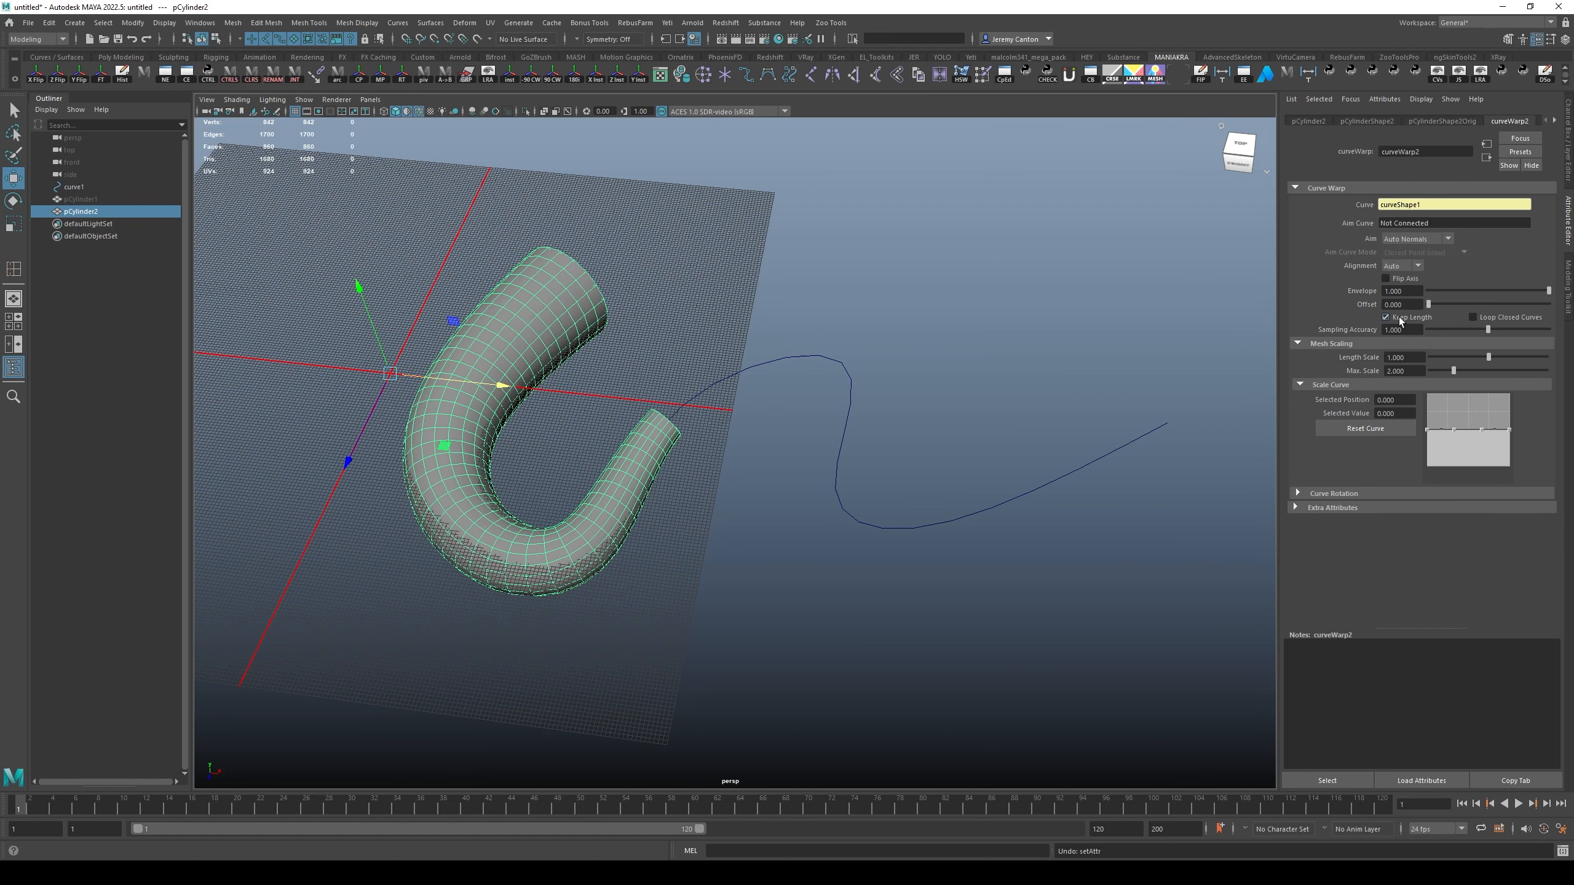
# Turn off the Curve Warp's Keep Length option and toggle the mesh's visibility to compare it with the curve.
pyautogui.keyDown('alt'); pyautogui.moveTo(760, 365); pyautogui.dragTo(719, 369, button='right'); pyautogui.keyUp('alt')
pyautogui.keyDown('alt'); pyautogui.moveTo(720, 369); pyautogui.dragTo(830, 378, button='middle'); pyautogui.keyUp('alt')
pyautogui.keyDown('alt'); pyautogui.moveTo(805, 403); pyautogui.dragTo(861, 471, button='right'); pyautogui.keyUp('alt')
pyautogui.keyDown('alt'); pyautogui.moveTo(731, 496); pyautogui.dragTo(587, 228); pyautogui.keyUp('alt')
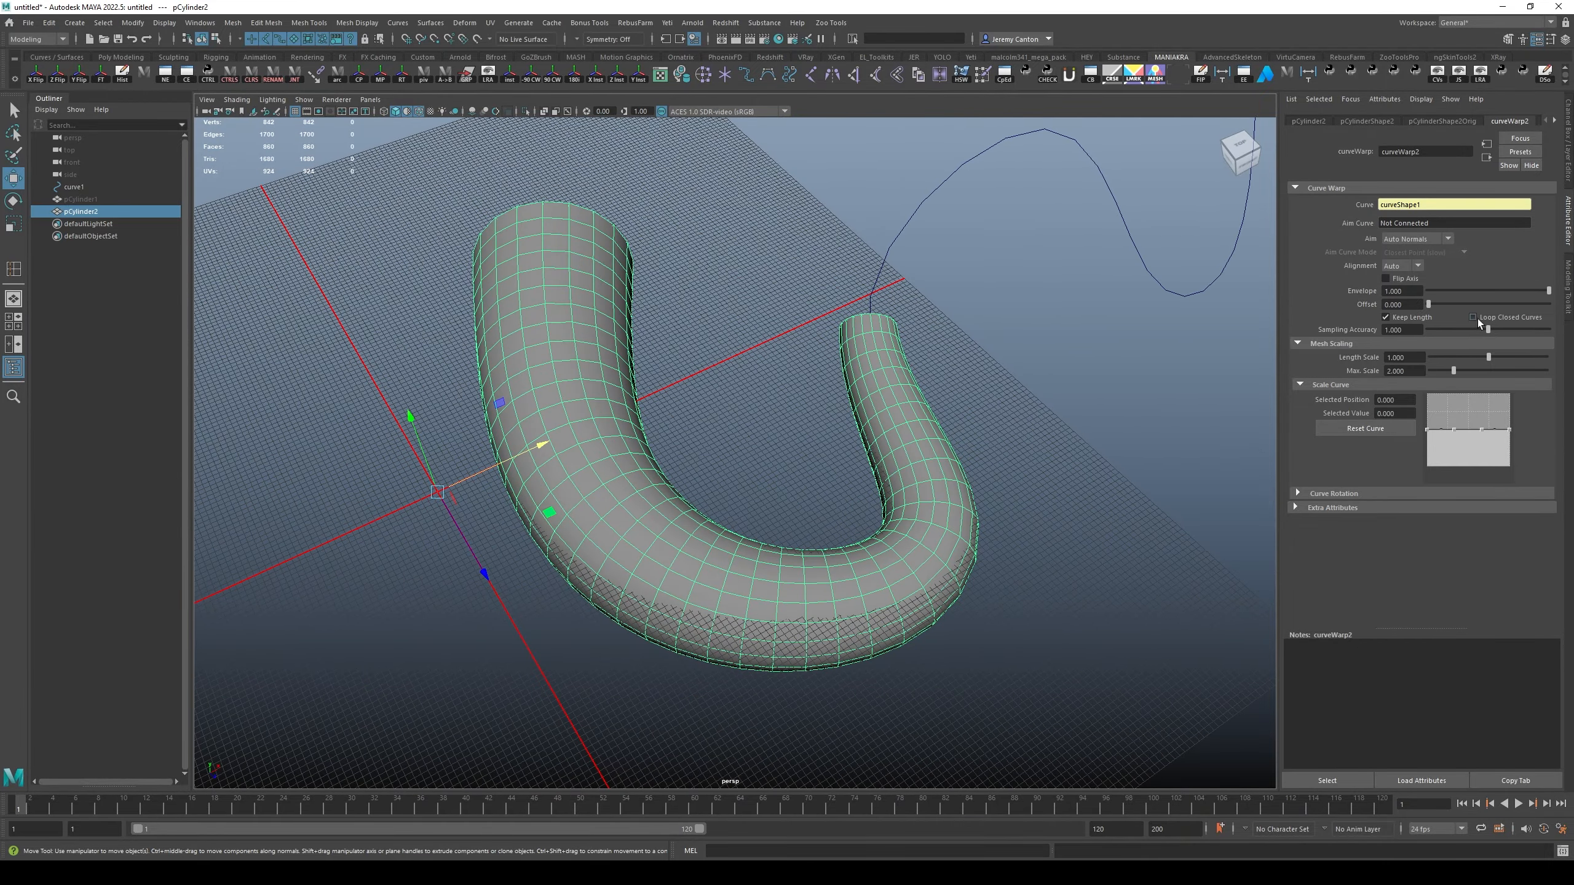
pyautogui.click(1416, 320)
pyautogui.keyDown('alt'); pyautogui.moveTo(1187, 362); pyautogui.dragTo(1018, 295); pyautogui.keyUp('alt')
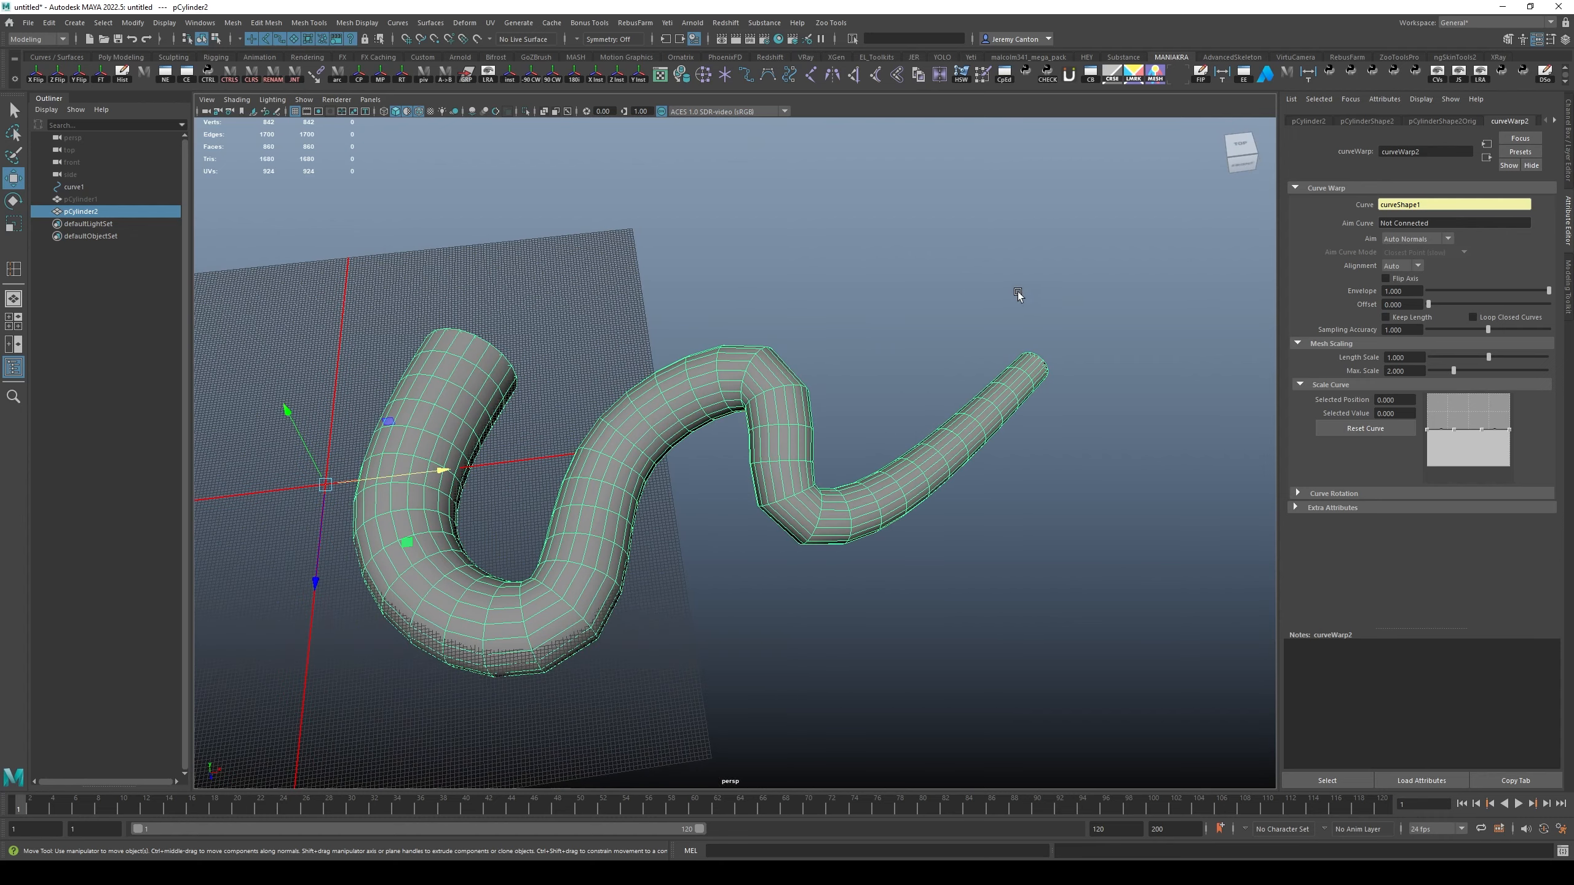
pyautogui.press('h')
pyautogui.press('h')
pyautogui.press('h')
pyautogui.press('h')
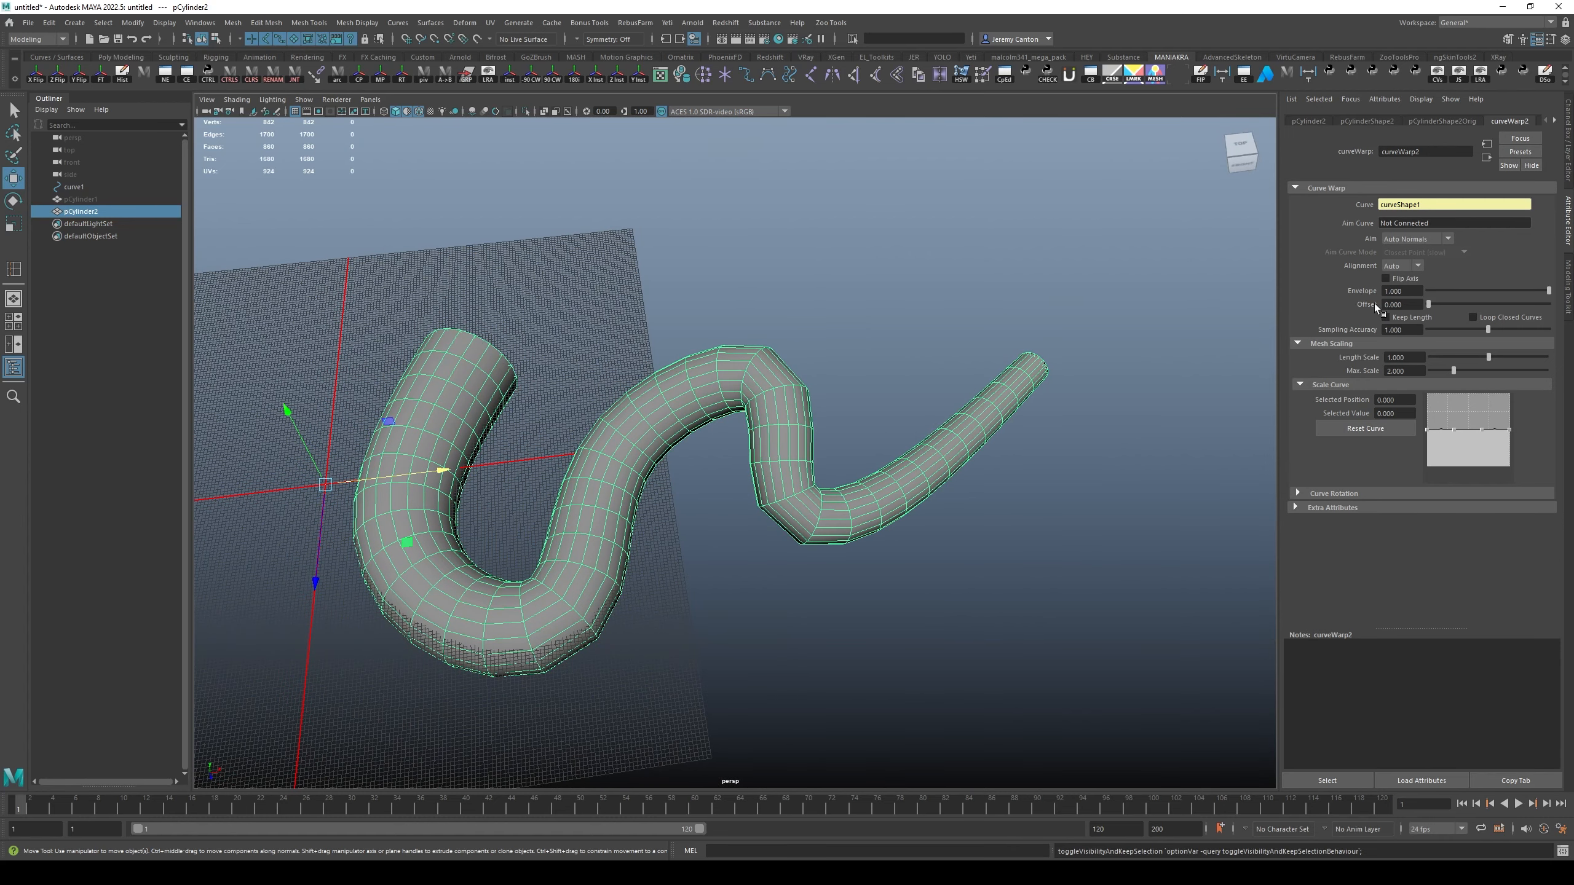
pyautogui.press('h')
pyautogui.press('h')
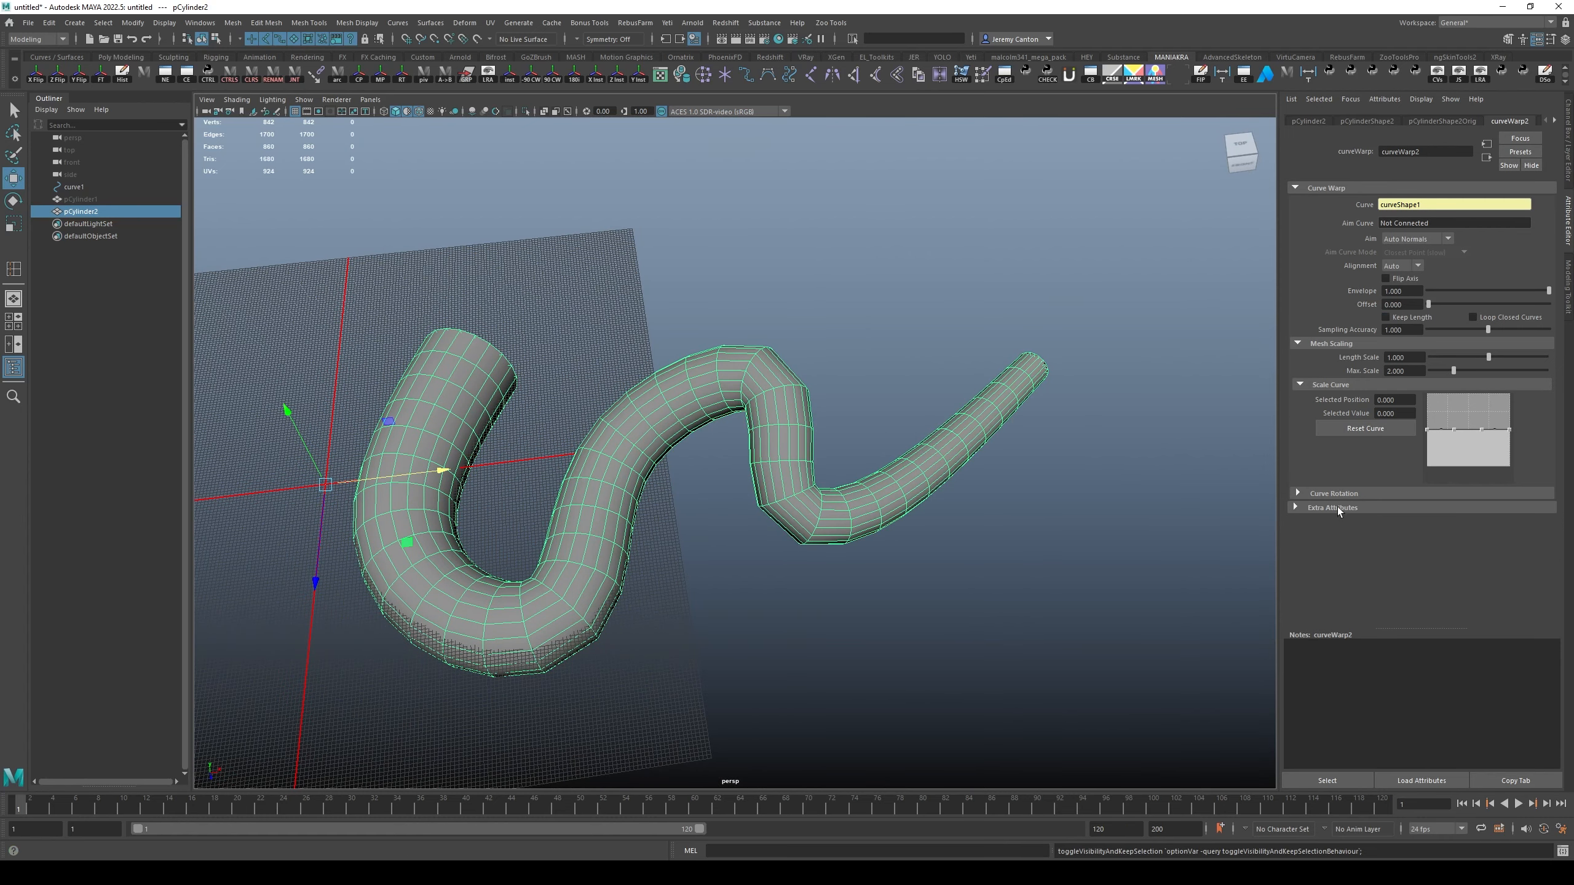
# Add a mid-length Scale Curve point with value 0.000 to narrow the cylinder, and try raising a Twist Curve point.
pyautogui.click(1332, 494)
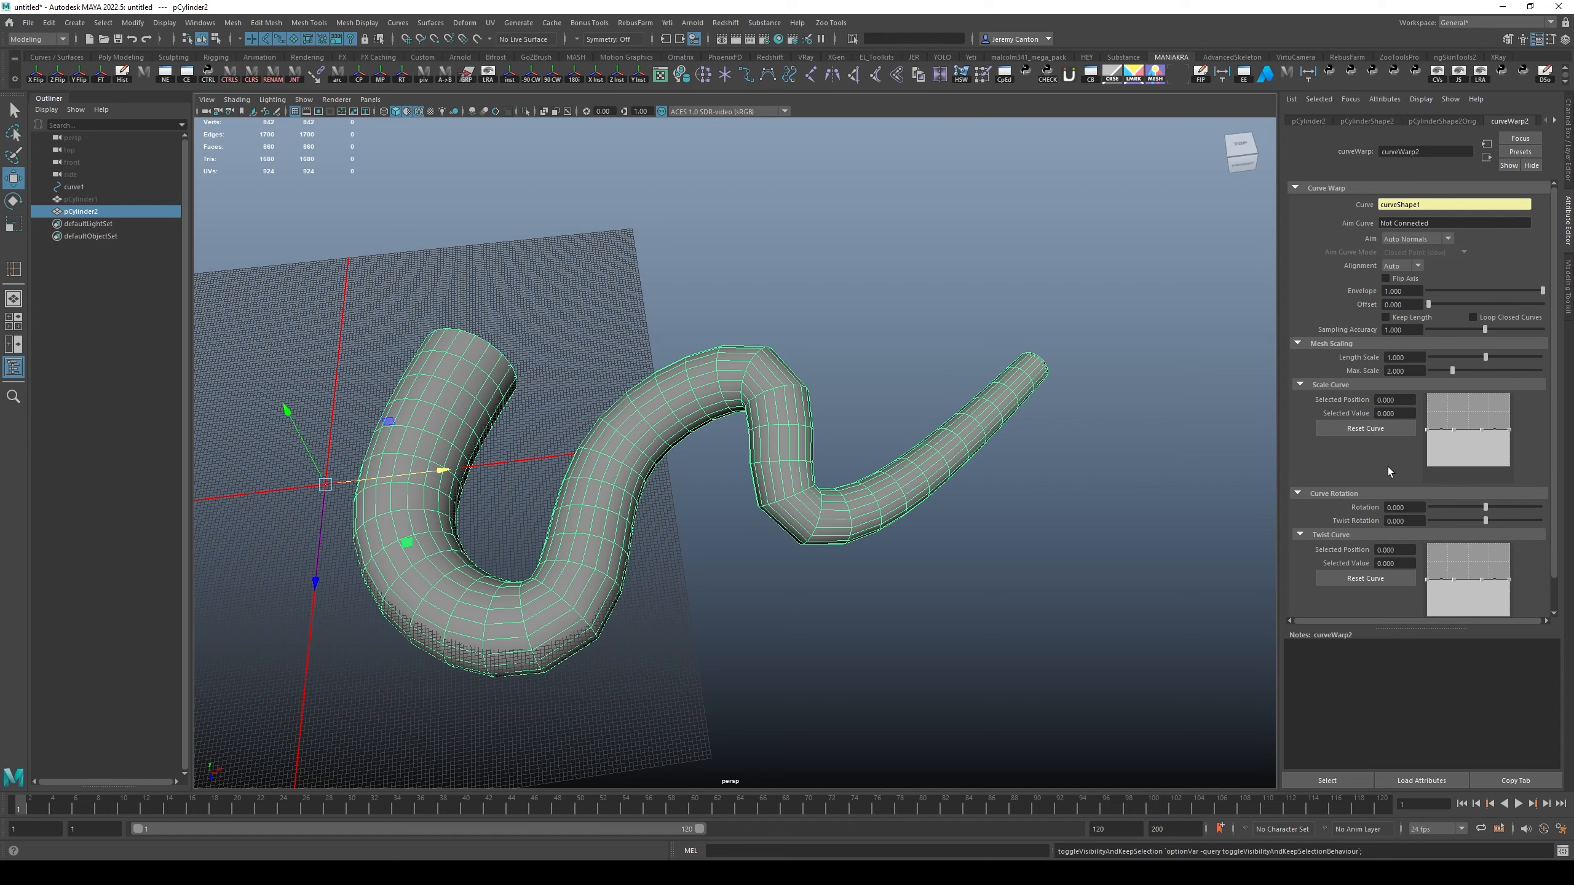
pyautogui.moveTo(1468, 431); pyautogui.dragTo(1467, 465)
pyautogui.moveTo(1477, 580); pyautogui.dragTo(1480, 552)
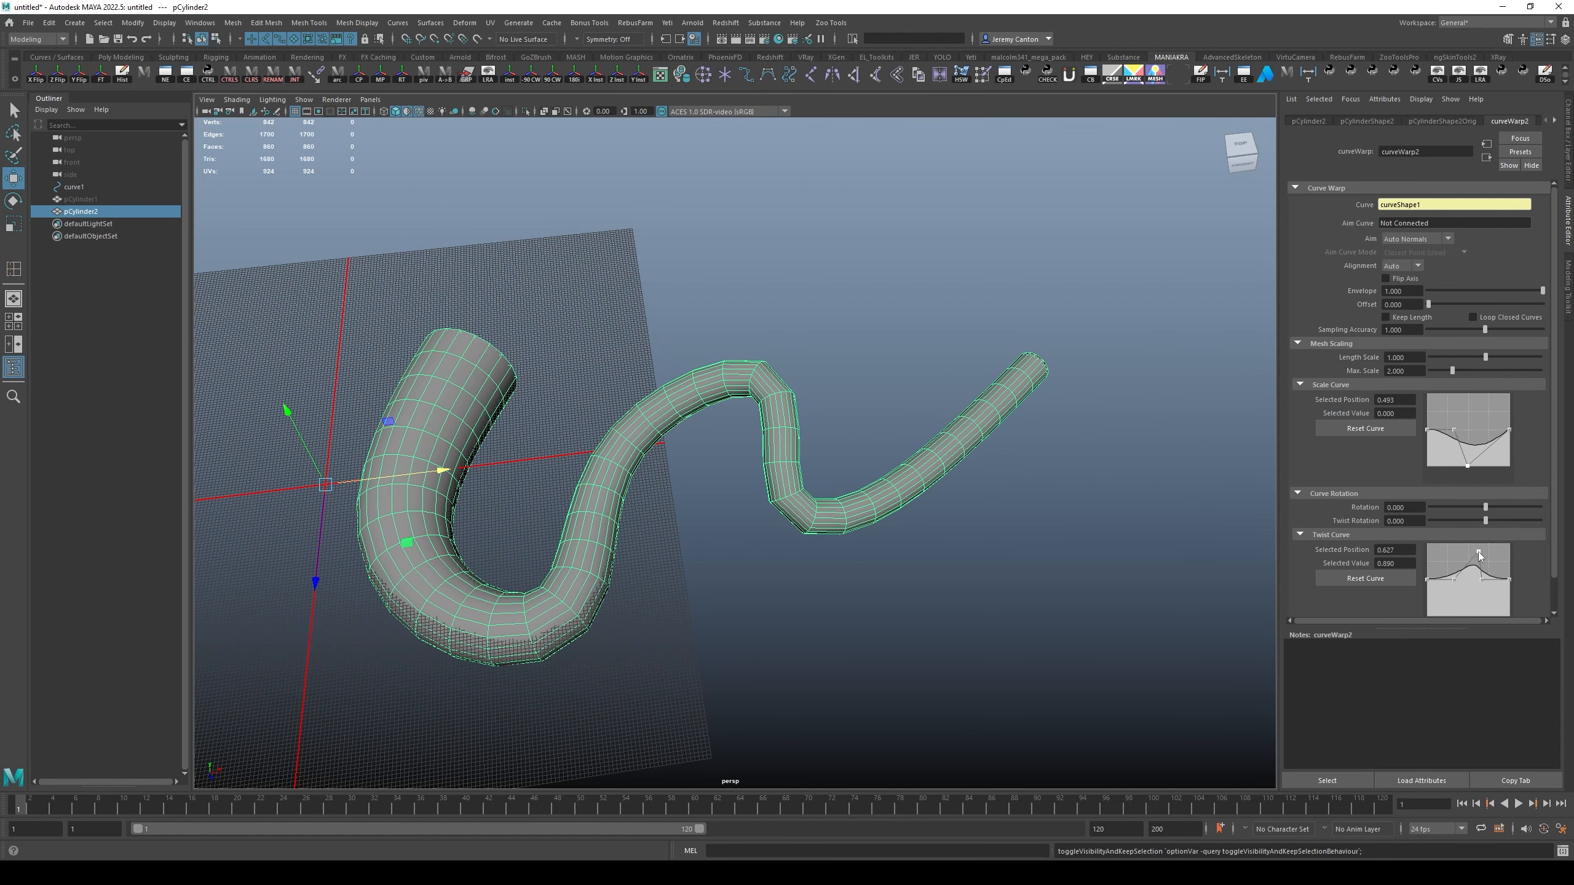
pyautogui.click(852, 372)
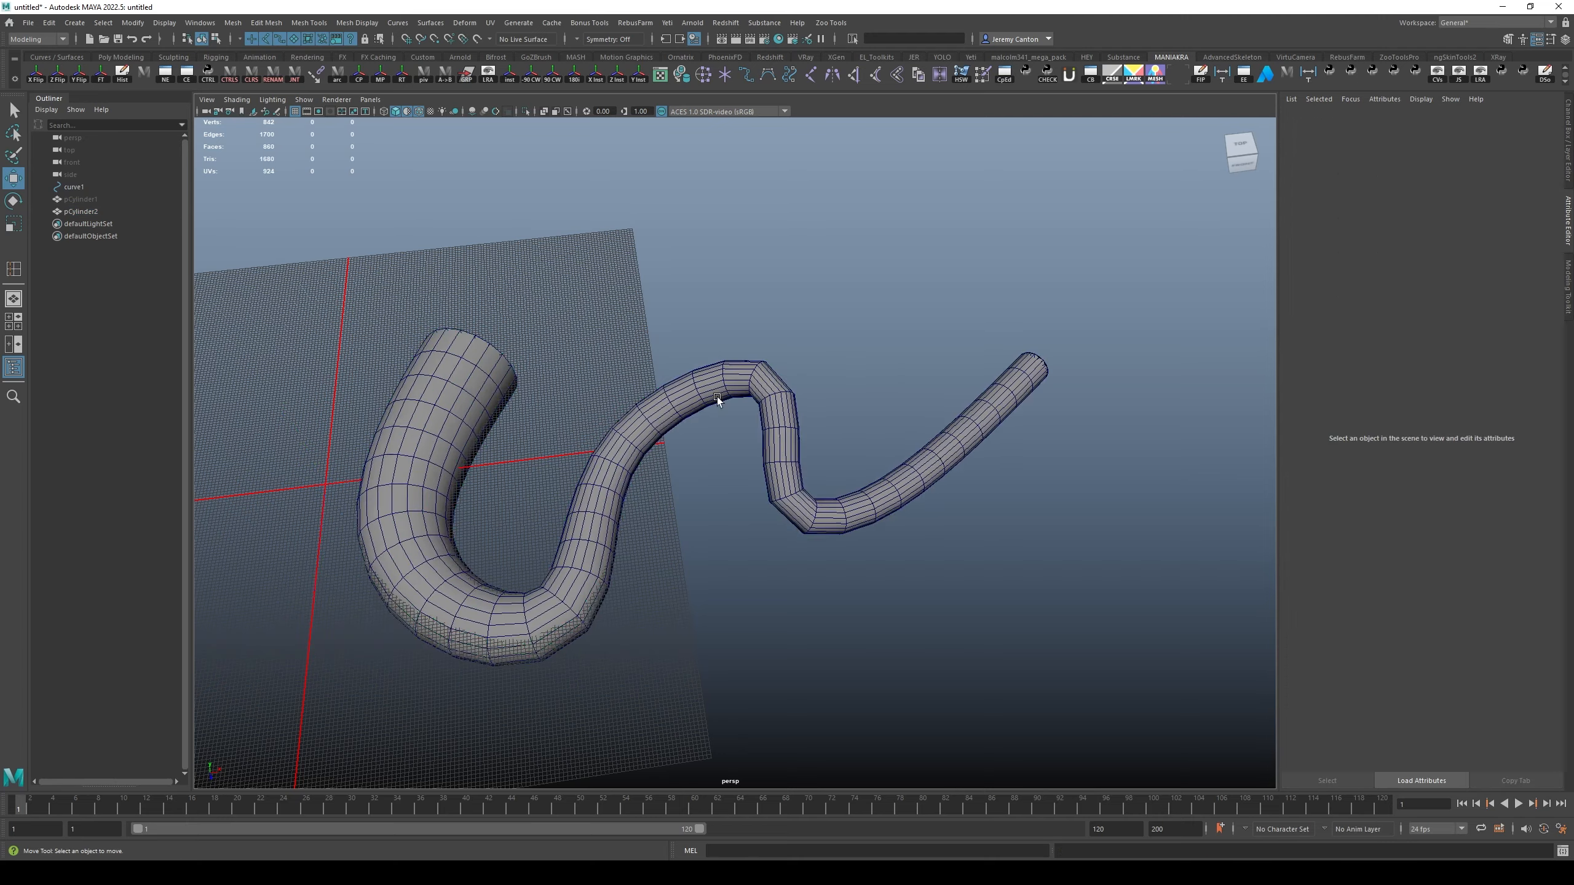
pyautogui.keyDown('alt'); pyautogui.moveTo(720, 400); pyautogui.dragTo(934, 364, button='middle'); pyautogui.keyUp('alt')
pyautogui.scroll(1, 716, 434)
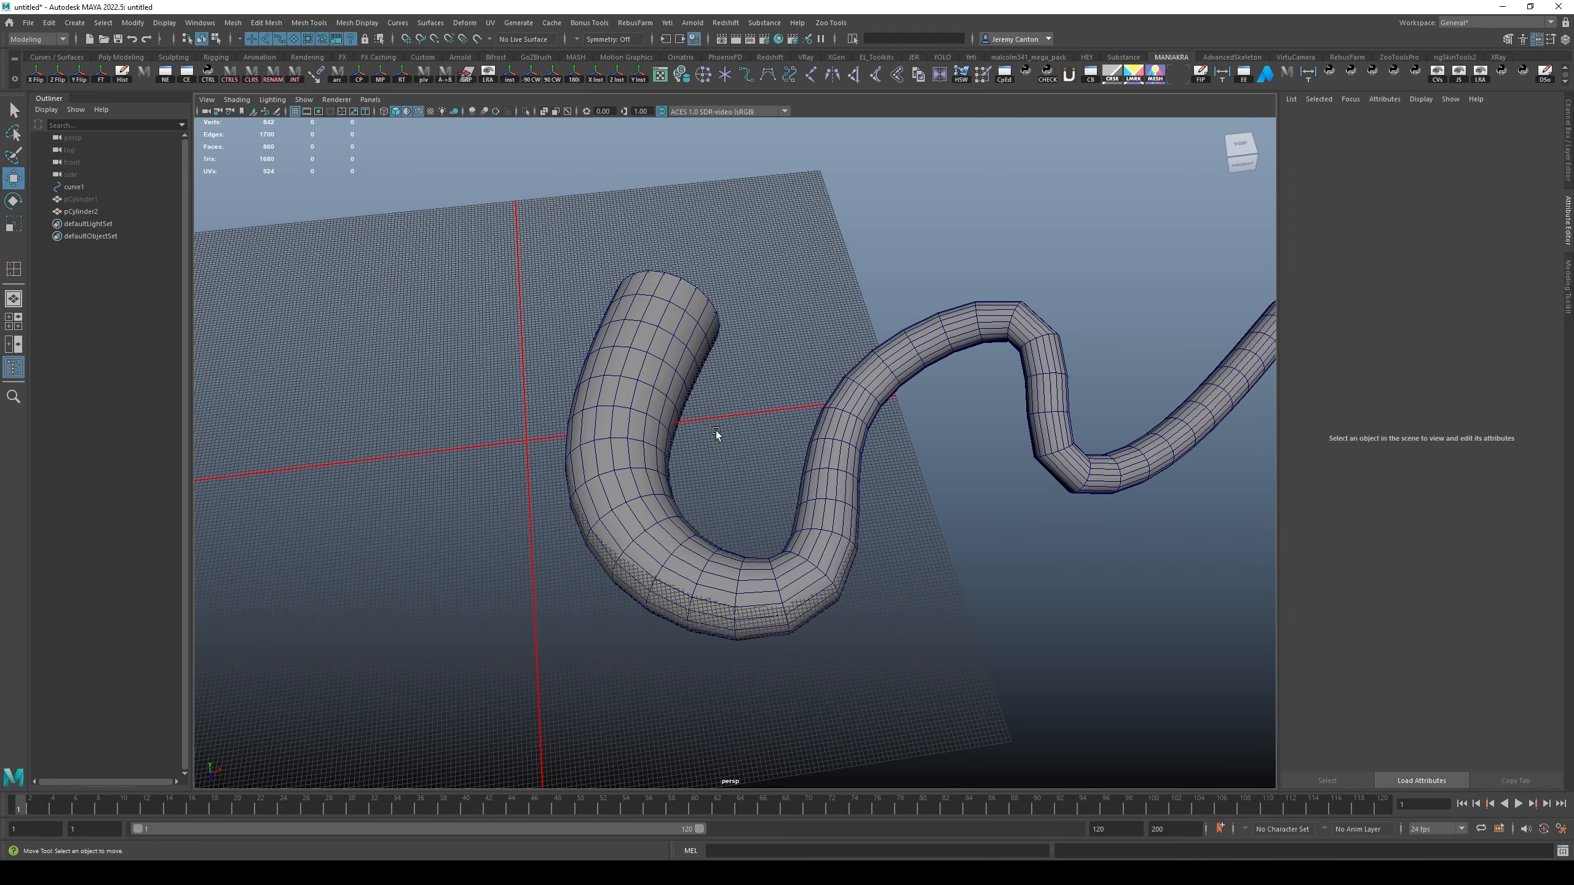
# Select the bent tapered cylinder and hide it, leaving the curve in view.
pyautogui.click(663, 383)
pyautogui.press('h')
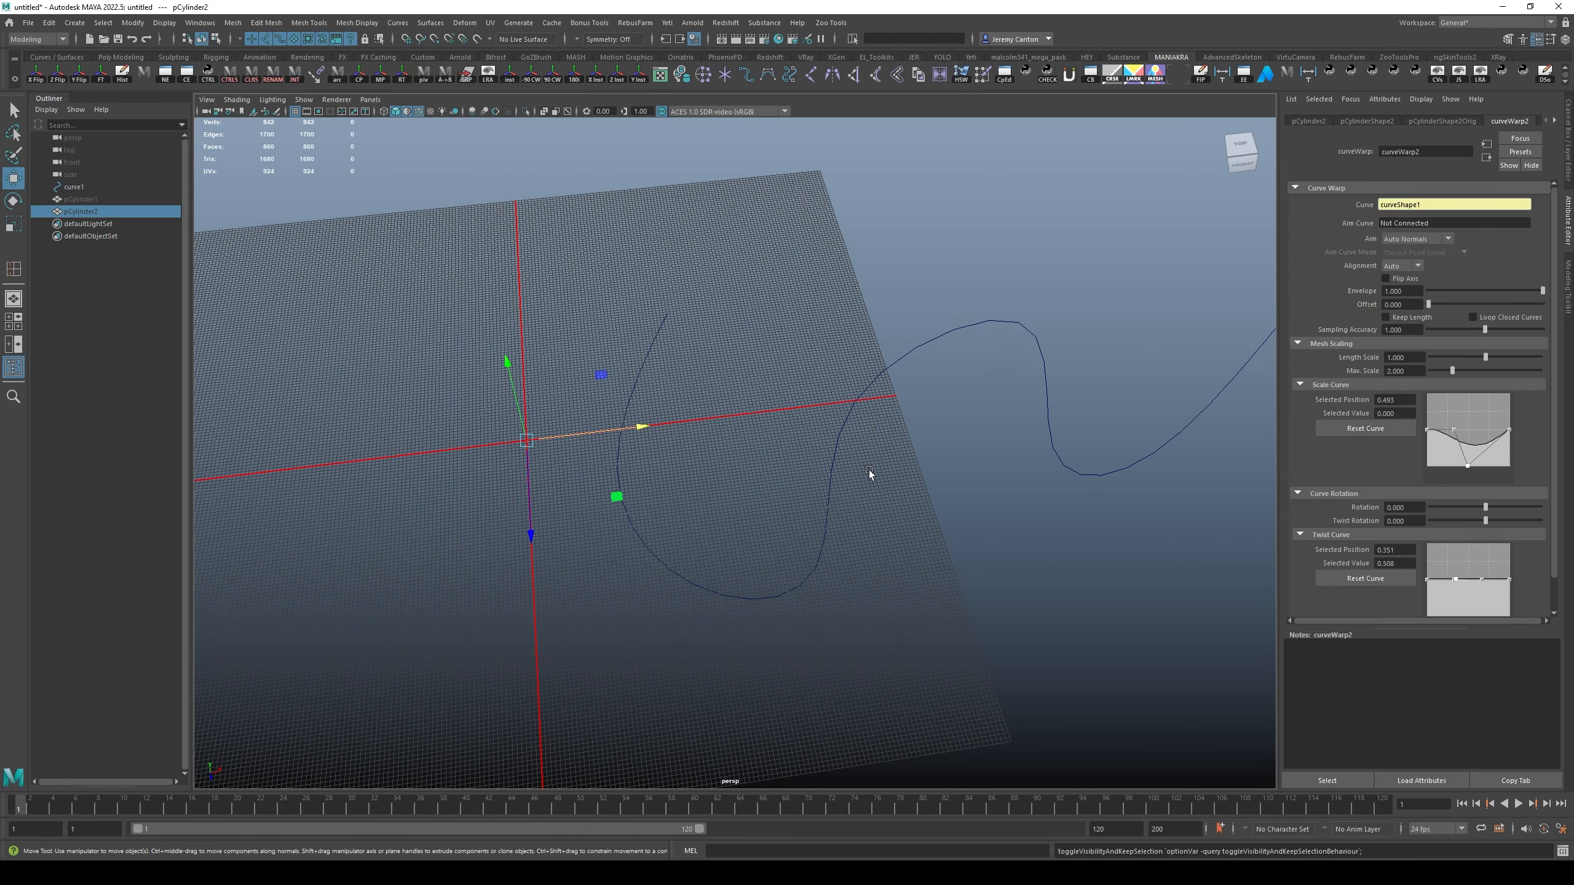
pyautogui.press('q')
# Create a polygon cube at the origin, scale it up uniformly and frame it beside the curve.
pyautogui.click(122, 57)
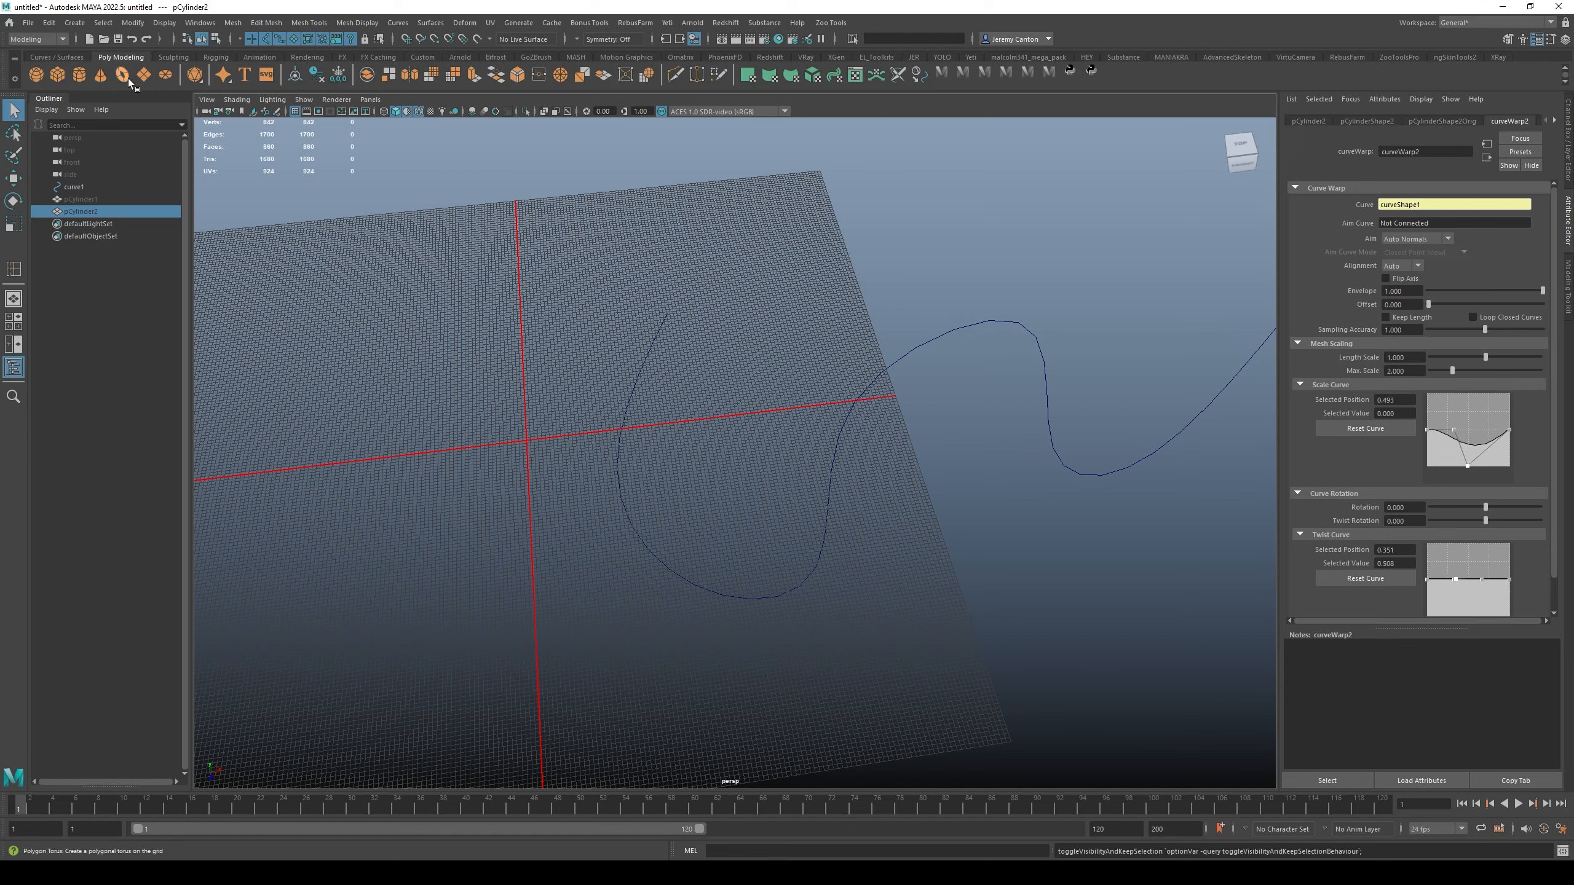
pyautogui.click(56, 75)
pyautogui.press('w')
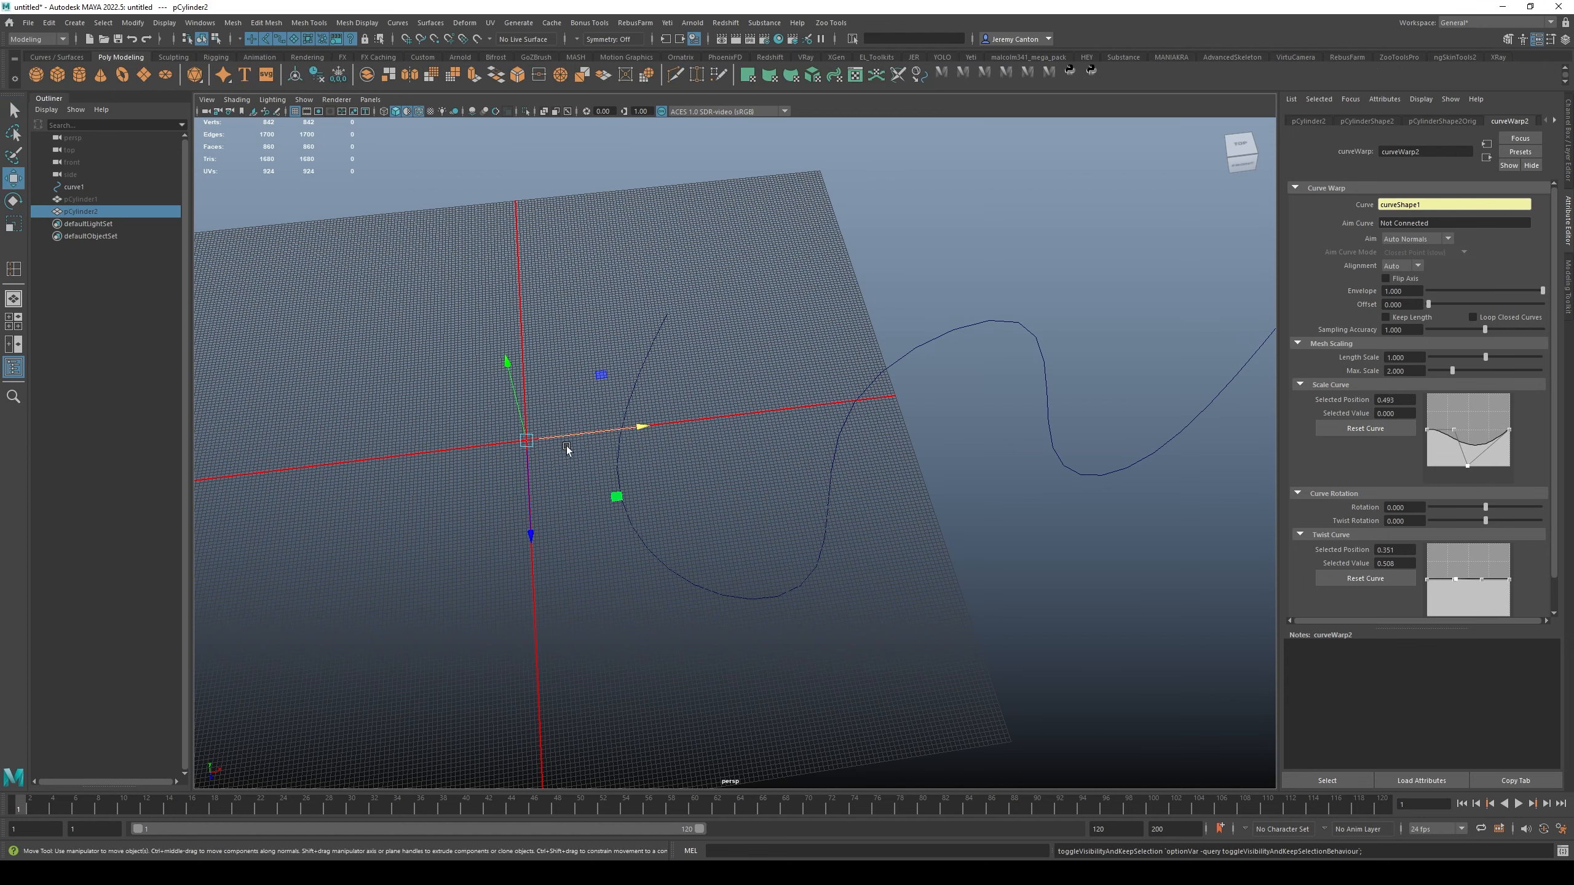
pyautogui.press('r')
pyautogui.moveTo(527, 441); pyautogui.dragTo(627, 539)
pyautogui.press('w')
pyautogui.press('f')
pyautogui.keyDown('alt'); pyautogui.moveTo(627, 538); pyautogui.dragTo(760, 491, button='middle'); pyautogui.keyUp('alt')
pyautogui.keyDown('alt'); pyautogui.moveTo(760, 491); pyautogui.dragTo(604, 456, button='right'); pyautogui.keyUp('alt')
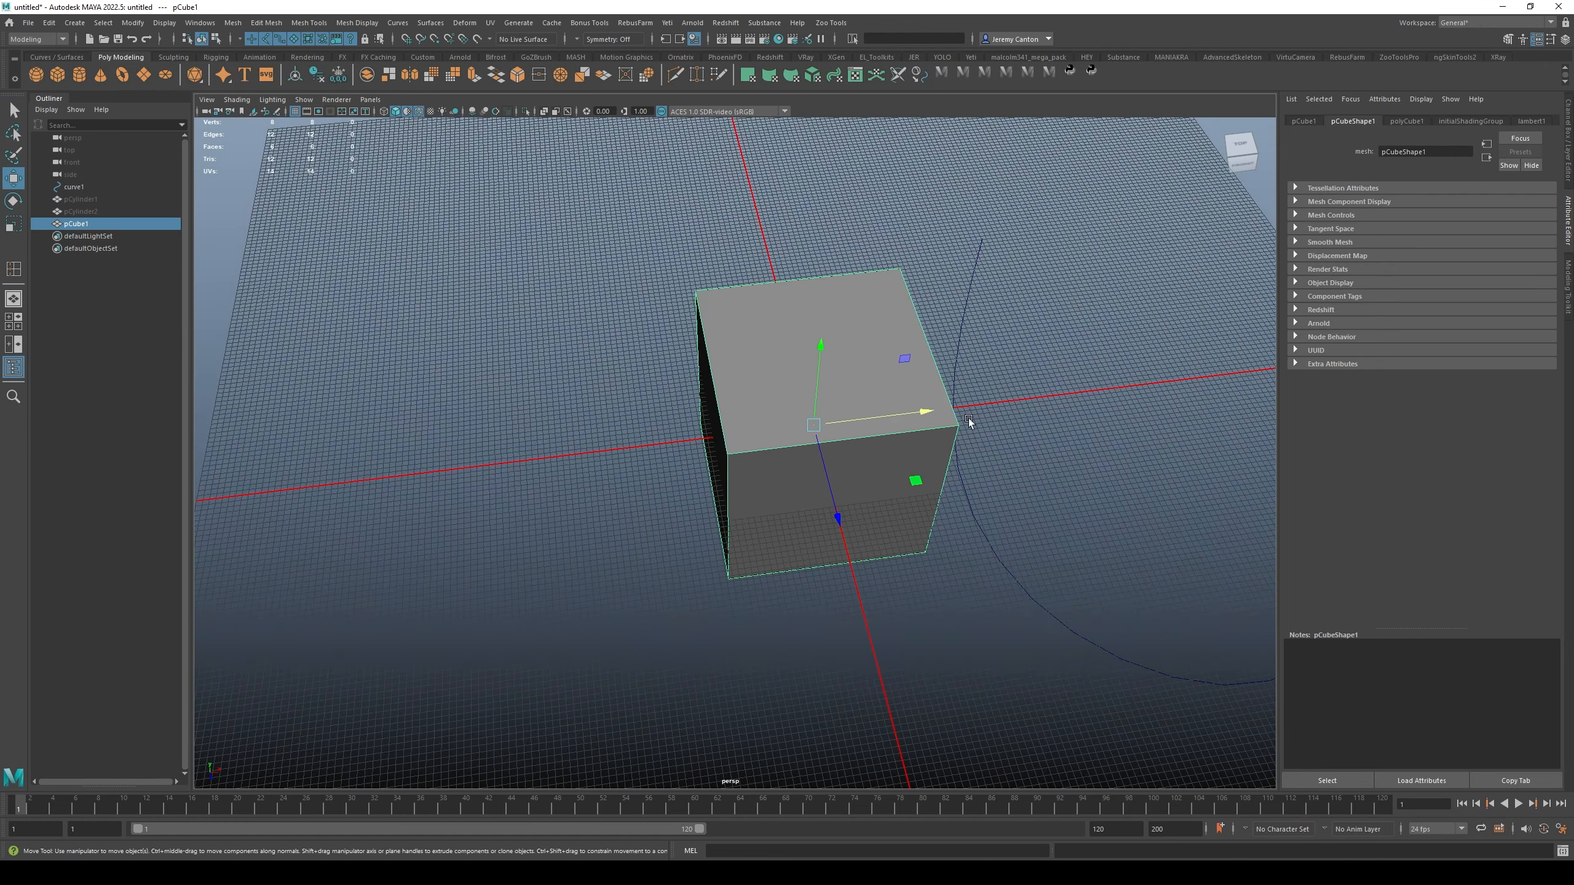
pyautogui.press('d')
pyautogui.click(713, 462)
pyautogui.click(730, 451)
pyautogui.hotkey('ctrl', 'z')
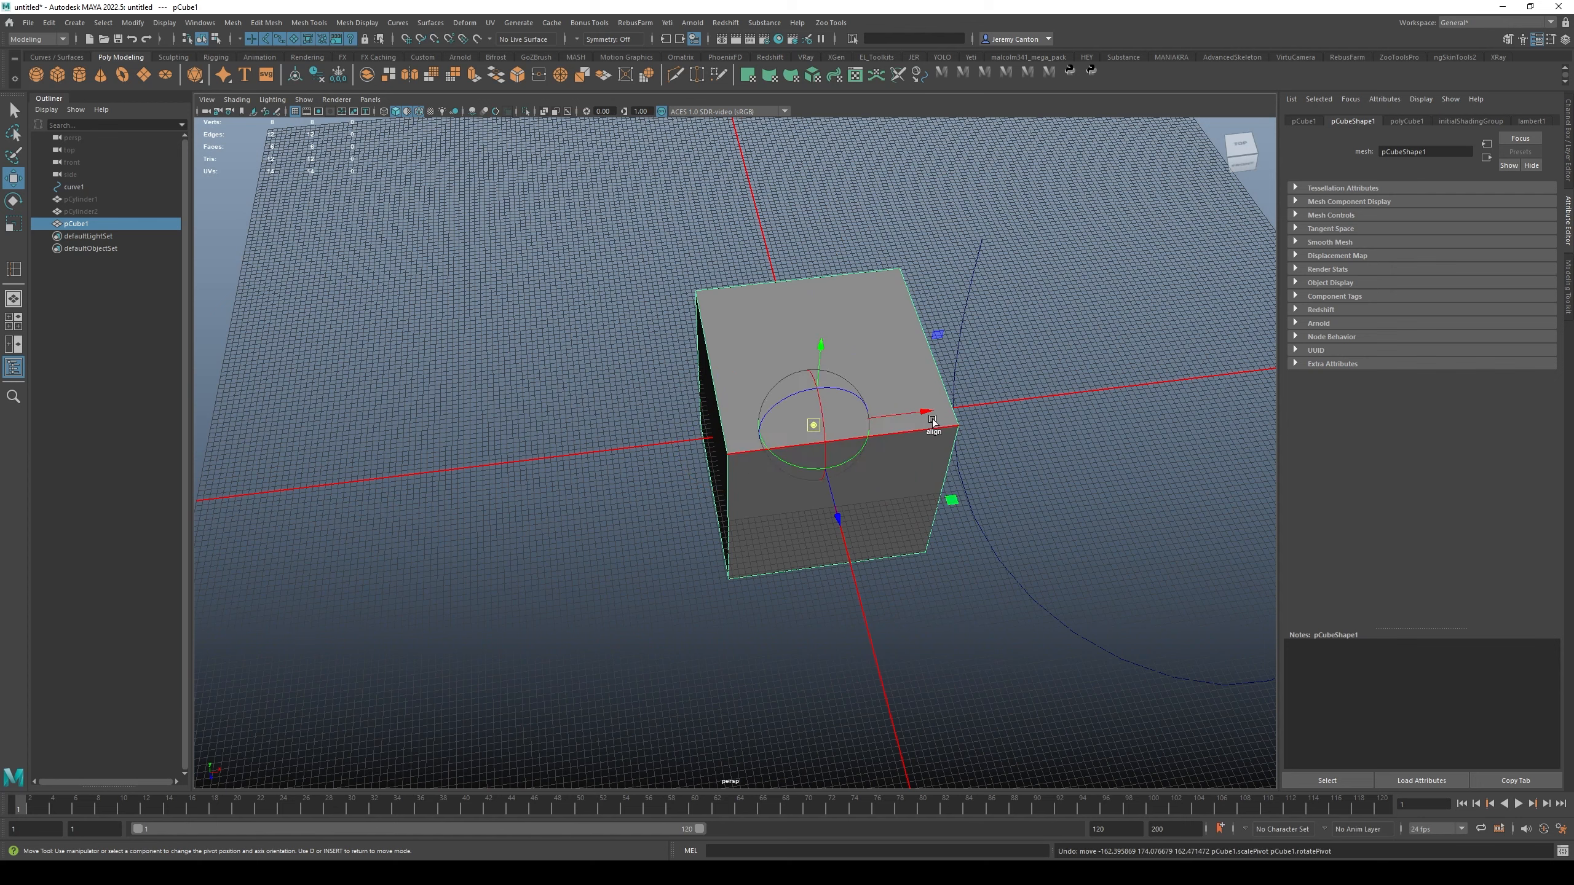
# Move the cube's pivot along X to its side face with vertex snapping, and grid-snap the cube's pivot to the origin.
pyautogui.press('d')
pyautogui.press('v')
pyautogui.moveTo(930, 416); pyautogui.dragTo(725, 329)
pyautogui.press('x')
pyautogui.moveTo(824, 424); pyautogui.dragTo(812, 421)
pyautogui.keyDown('alt'); pyautogui.moveTo(814, 433); pyautogui.dragTo(650, 469, button='middle'); pyautogui.keyUp('alt')
pyautogui.keyDown('alt'); pyautogui.moveTo(650, 469); pyautogui.dragTo(652, 489, button='right'); pyautogui.keyUp('alt')
pyautogui.keyDown('alt'); pyautogui.moveTo(653, 489); pyautogui.dragTo(542, 519); pyautogui.keyUp('alt')
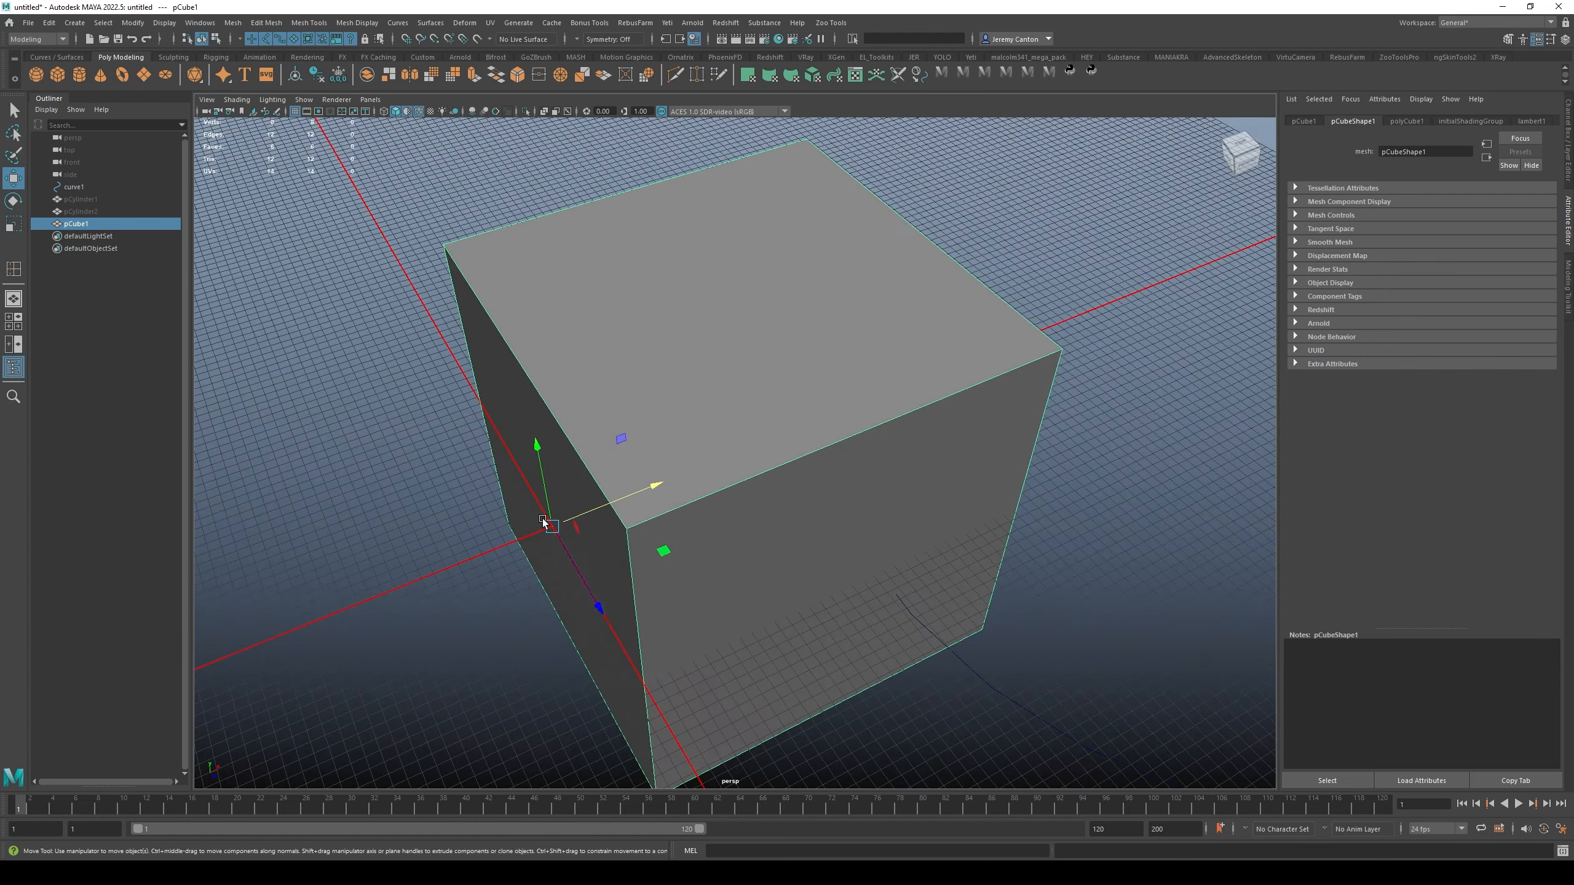
# Compare the repositioned cube with the curve from several angles and hide the cube.
pyautogui.keyDown('alt'); pyautogui.moveTo(632, 546); pyautogui.dragTo(636, 540); pyautogui.keyUp('alt')
pyautogui.keyDown('alt'); pyautogui.moveTo(637, 540); pyautogui.dragTo(800, 400, button='right'); pyautogui.keyUp('alt')
pyautogui.keyDown('alt'); pyautogui.moveTo(799, 400); pyautogui.dragTo(549, 450, button='middle'); pyautogui.keyUp('alt')
pyautogui.keyDown('alt'); pyautogui.moveTo(548, 450); pyautogui.dragTo(467, 476, button='right'); pyautogui.keyUp('alt')
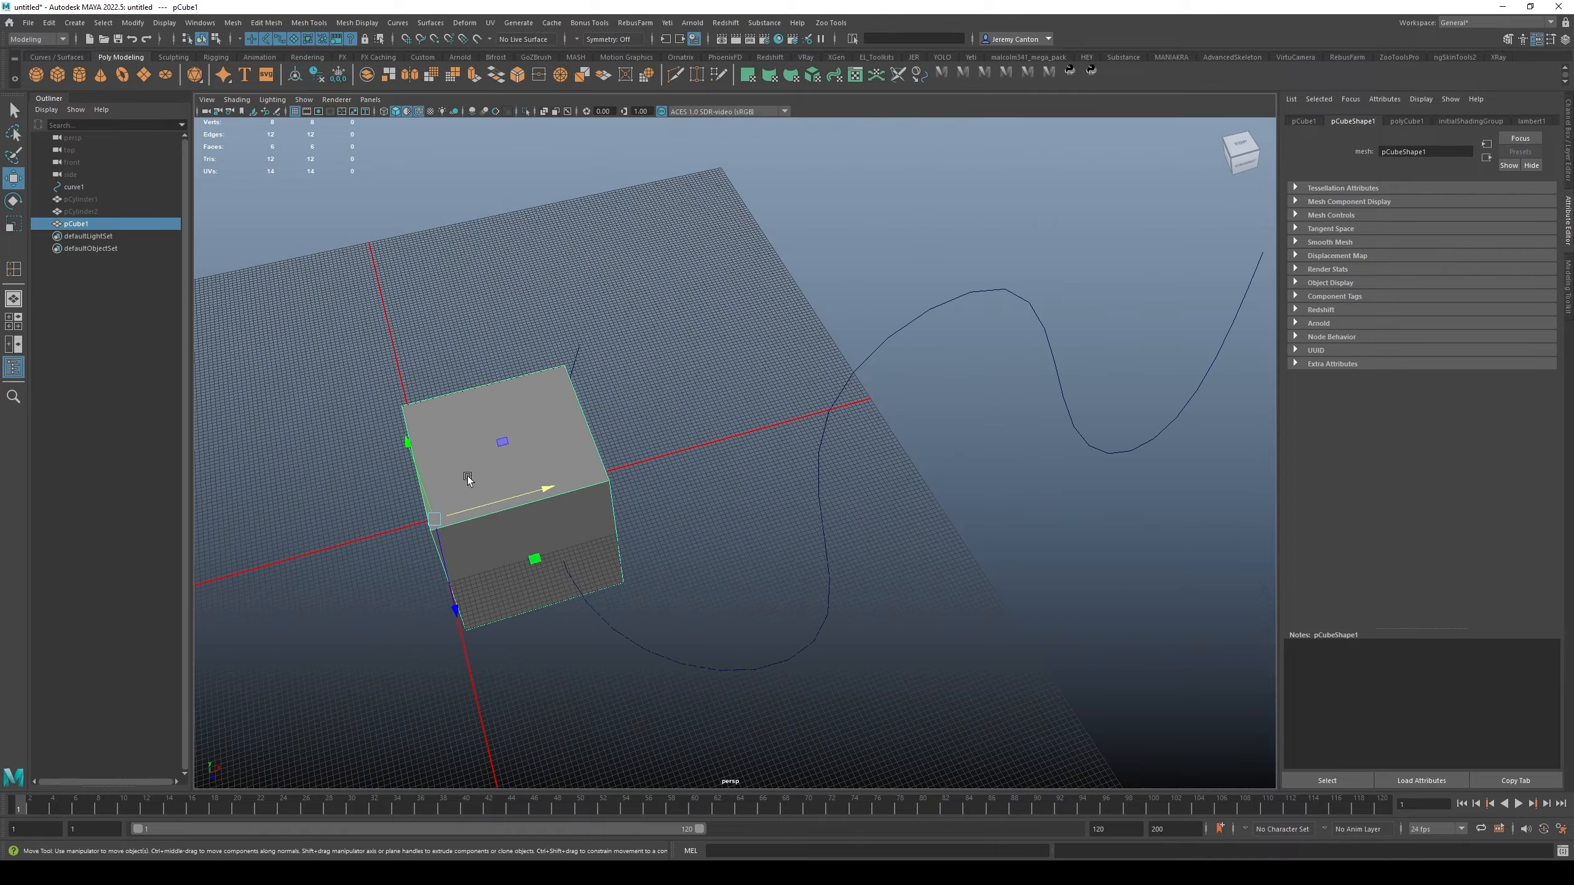
pyautogui.keyDown('alt'); pyautogui.moveTo(1118, 364); pyautogui.dragTo(942, 369); pyautogui.keyUp('alt')
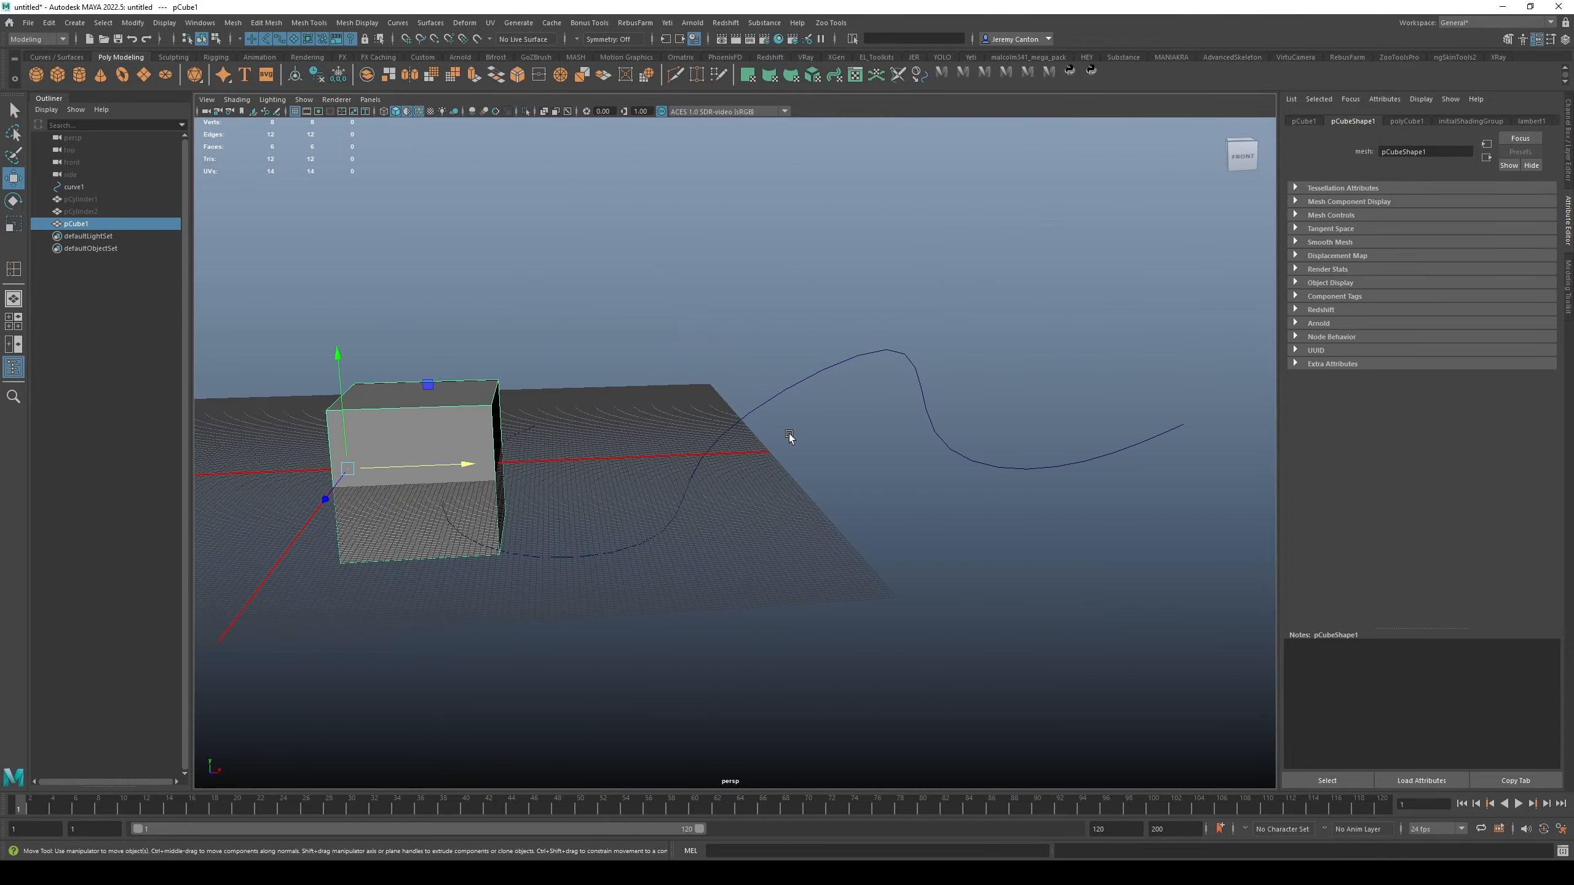
pyautogui.keyDown('alt'); pyautogui.moveTo(789, 433); pyautogui.dragTo(756, 356); pyautogui.keyUp('alt')
pyautogui.press('h')
pyautogui.click(102, 213)
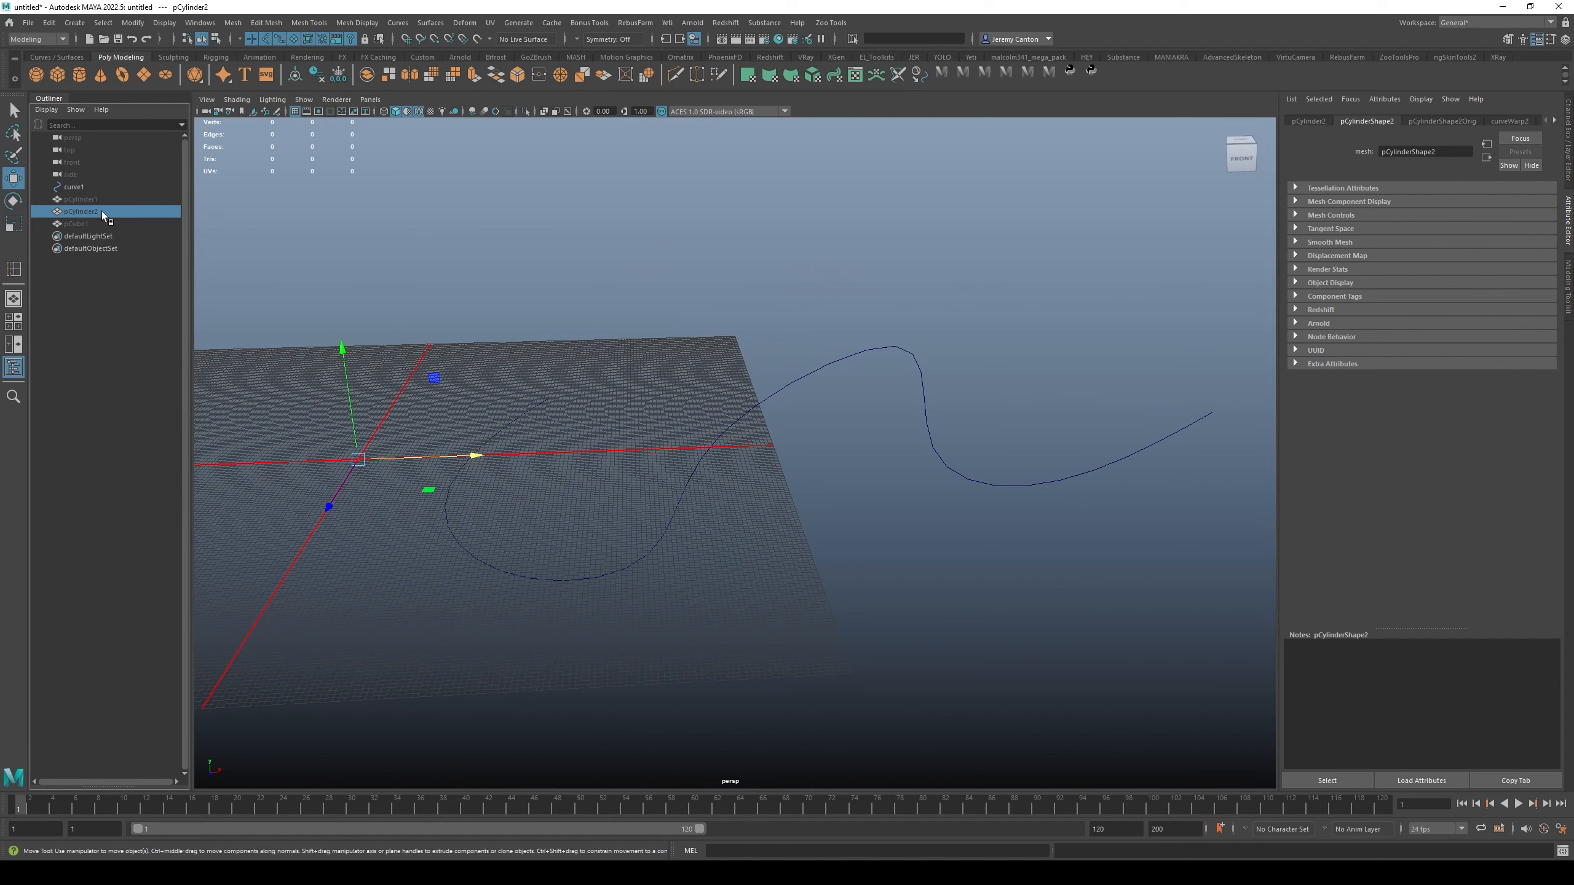
pyautogui.doubleClick(101, 203)
pyautogui.write('h')
pyautogui.click(285, 211)
pyautogui.click(93, 199)
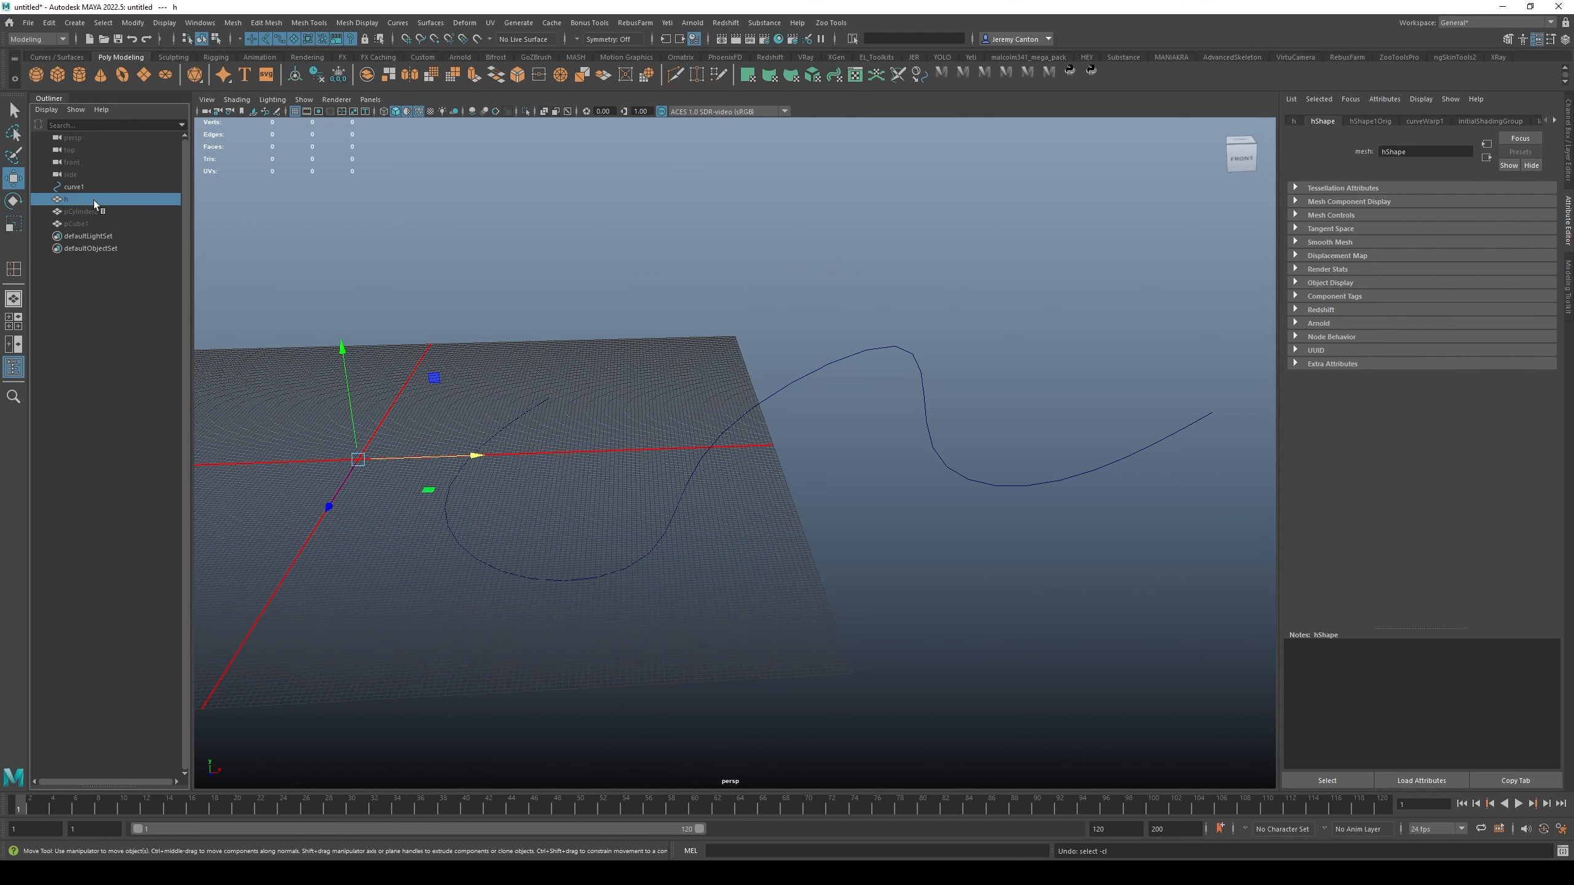
pyautogui.hotkey('ctrl', 'z')
# Show the thin bent cylinder pCylinder1 to review how it follows the curve, and hide it again.
pyautogui.press('h')
pyautogui.keyDown('alt'); pyautogui.moveTo(843, 448); pyautogui.dragTo(858, 446, button='middle'); pyautogui.keyUp('alt')
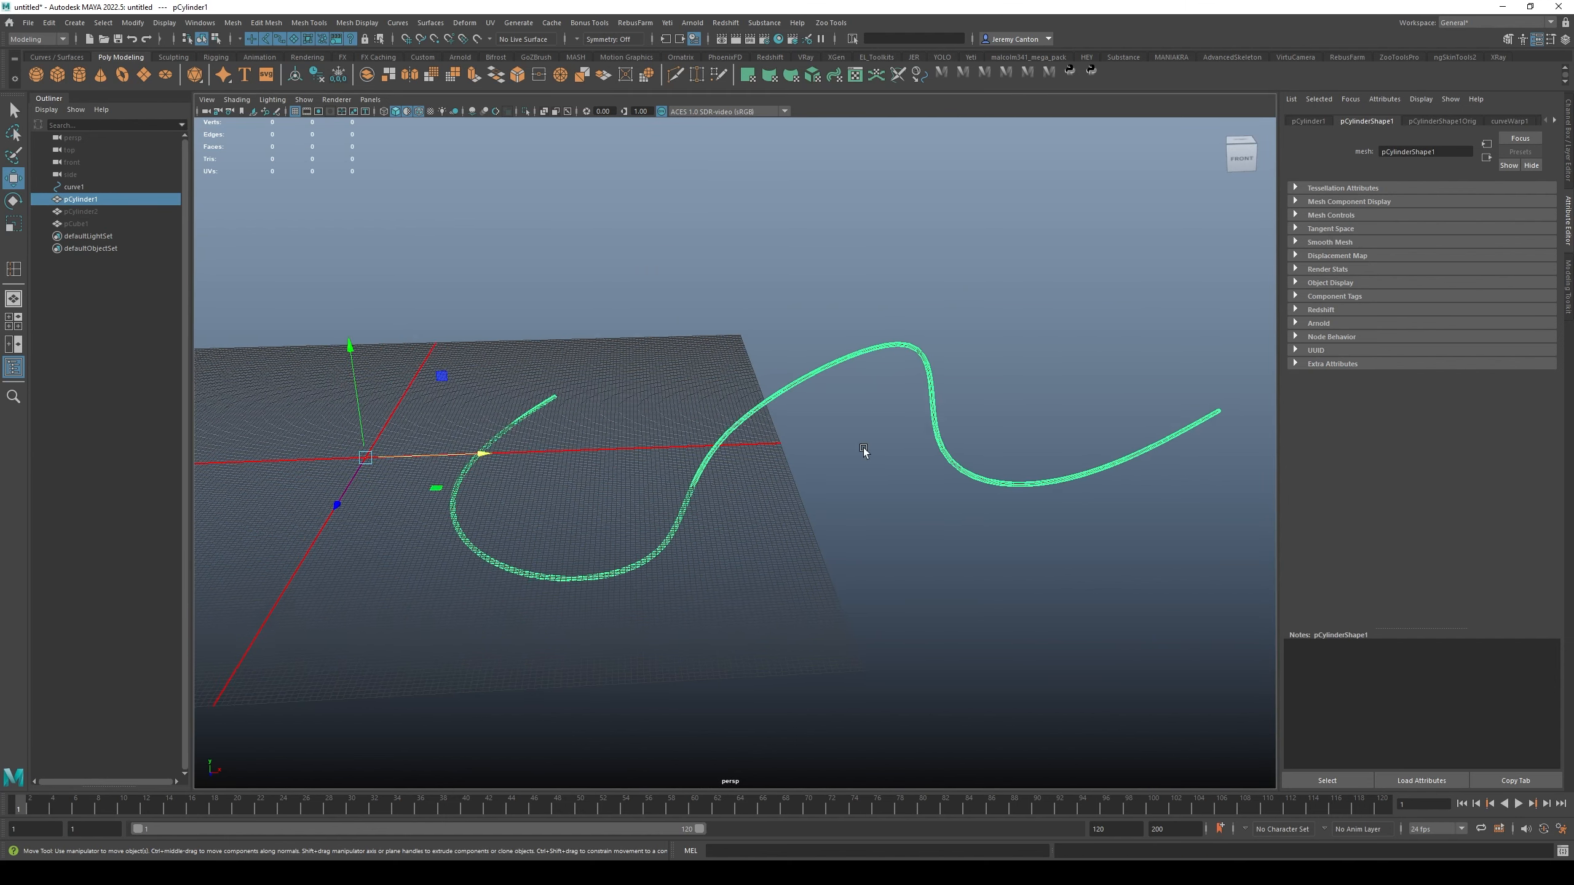
pyautogui.keyDown('alt'); pyautogui.moveTo(858, 446); pyautogui.dragTo(846, 496, button='right'); pyautogui.keyUp('alt')
pyautogui.keyDown('alt'); pyautogui.moveTo(984, 461); pyautogui.dragTo(1032, 469); pyautogui.keyUp('alt')
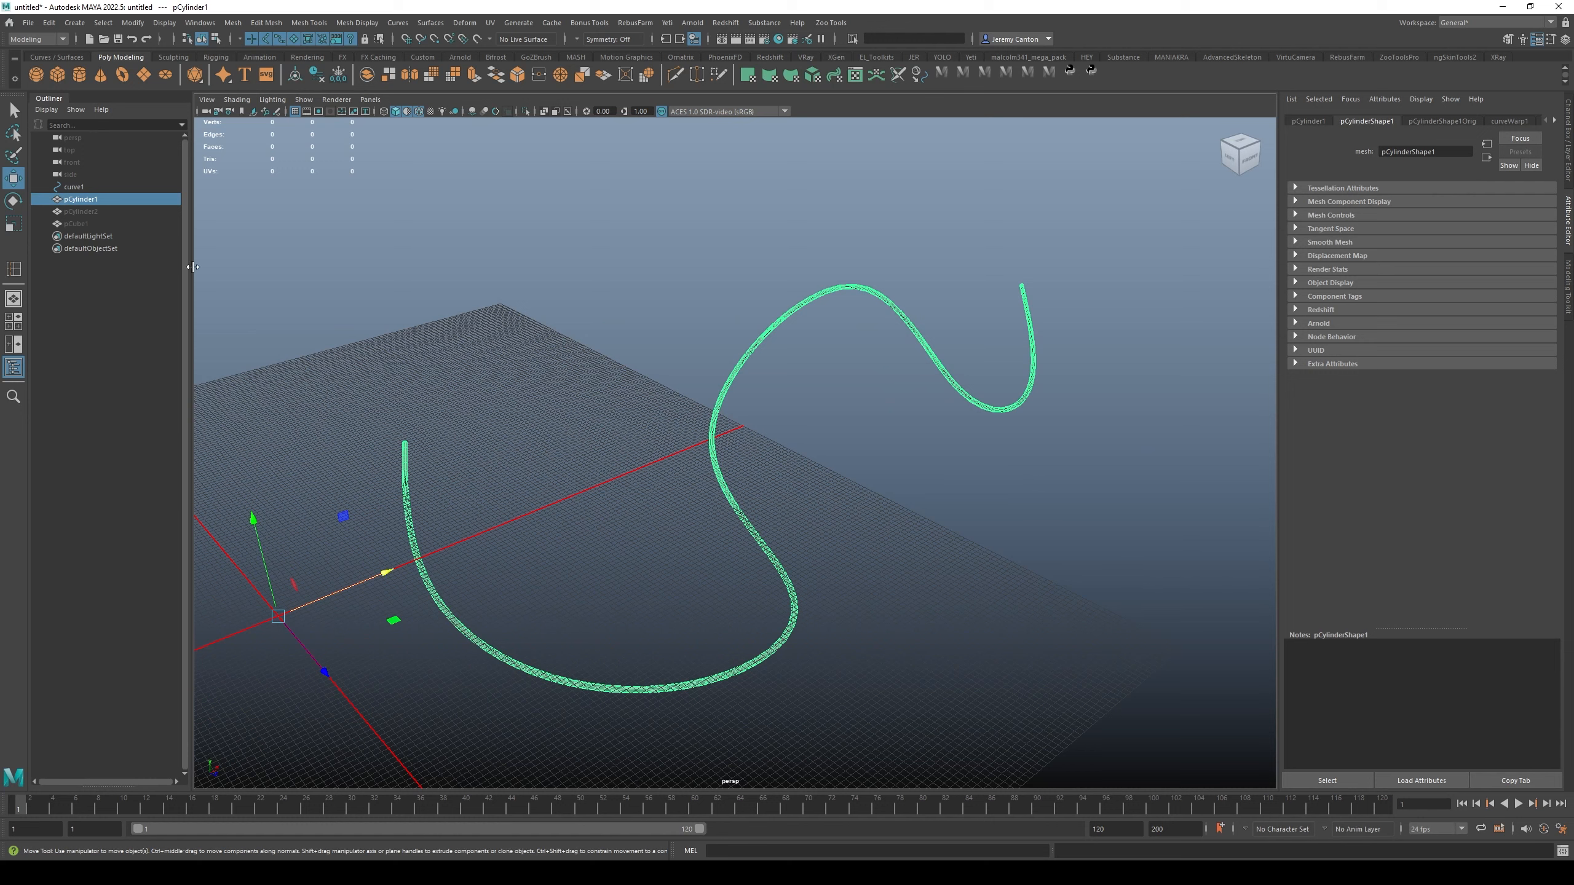
pyautogui.press('h')
# Select the curve, point out the MEL command arclen -ch 1, and view the arc length in its curveInfo1 attributes.
pyautogui.click(719, 388)
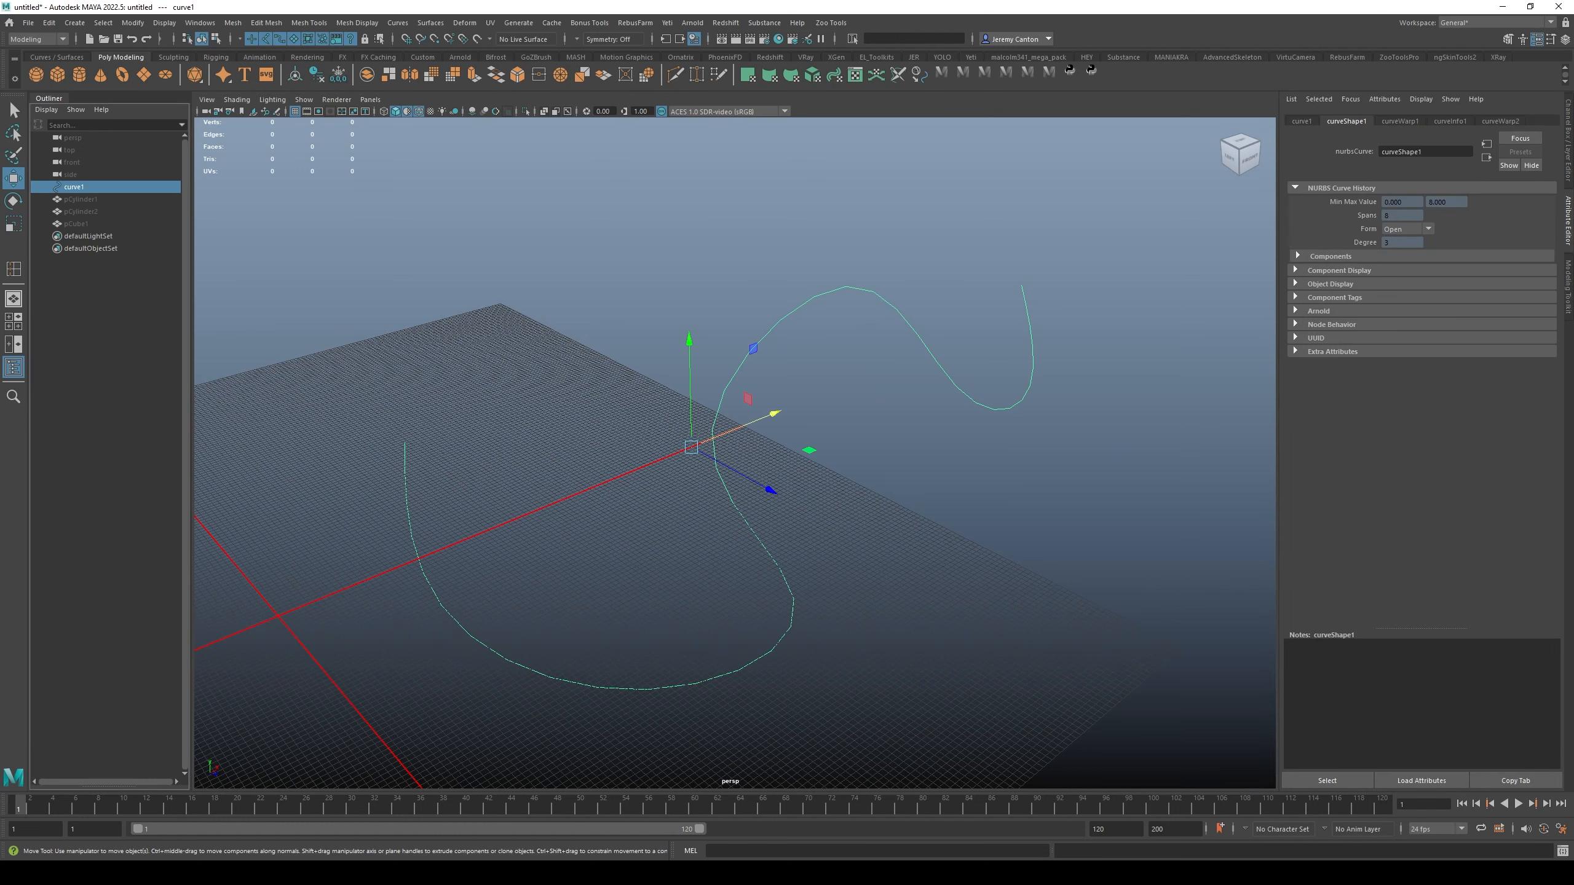
pyautogui.click(761, 849)
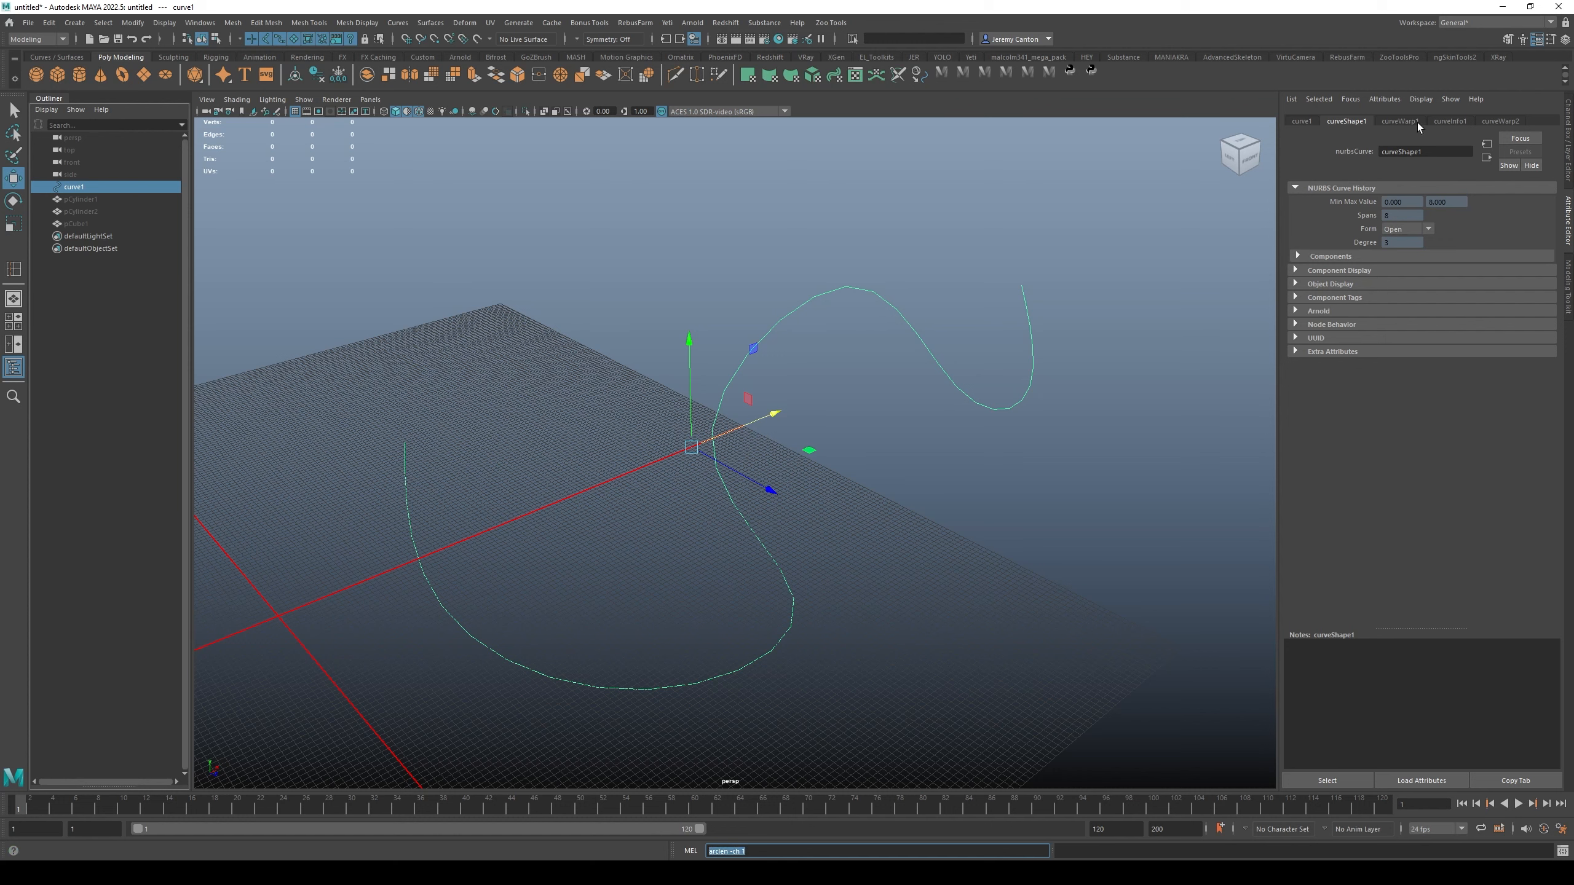
pyautogui.click(1449, 122)
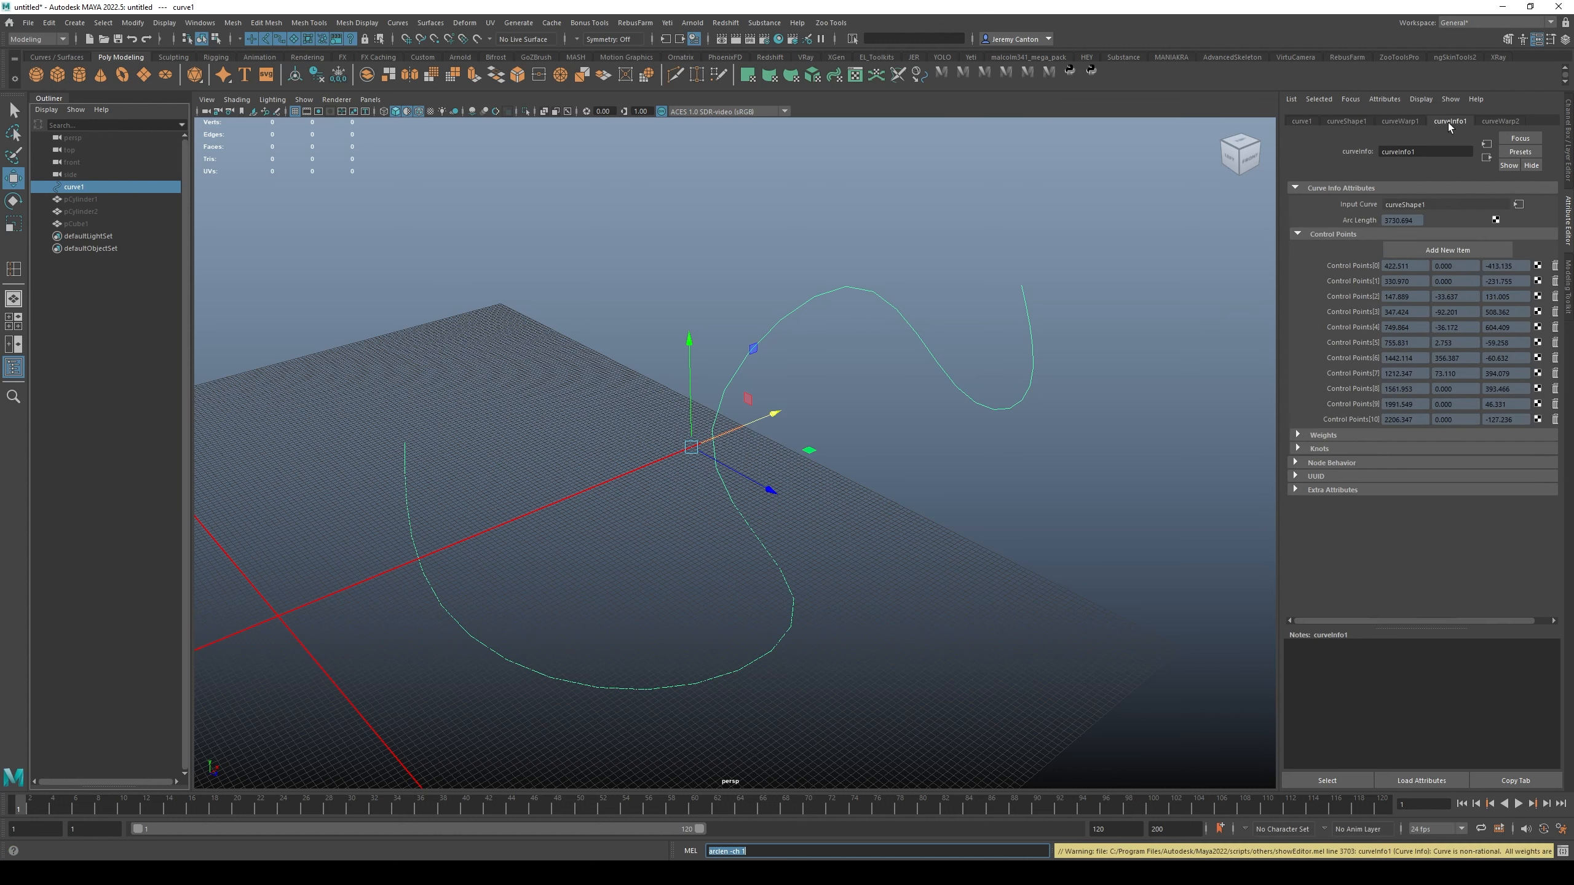
# Briefly show and hide the thin cylinder pCylinder1, and make the thick tapered cylinder pCylinder2 visible in its place.
pyautogui.click(134, 198)
pyautogui.press('h')
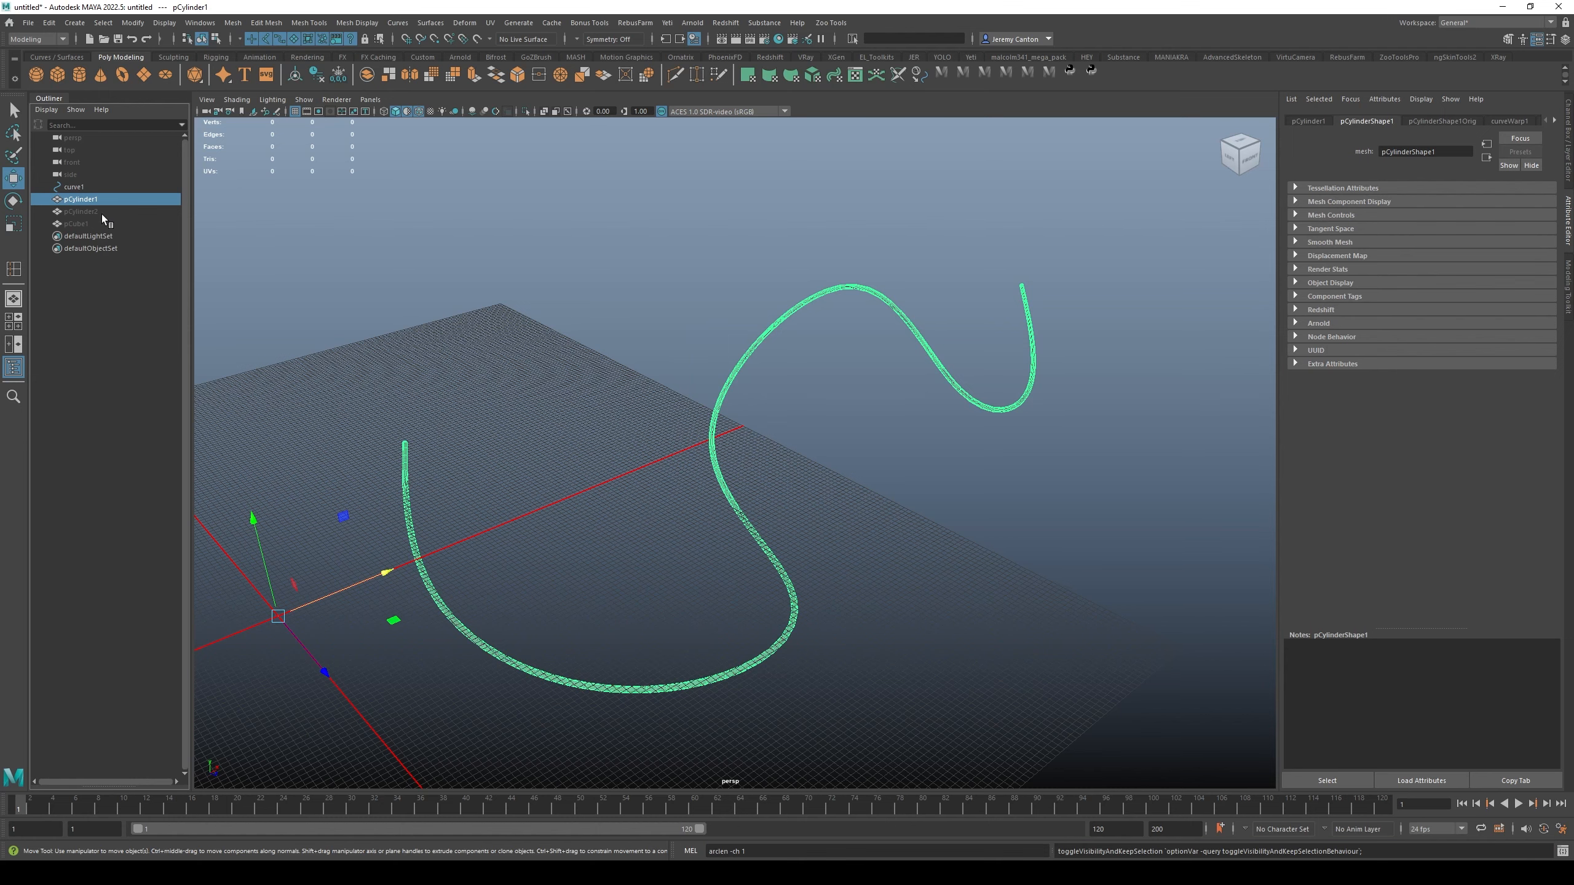
pyautogui.press('h')
pyautogui.click(103, 211)
pyautogui.press('h')
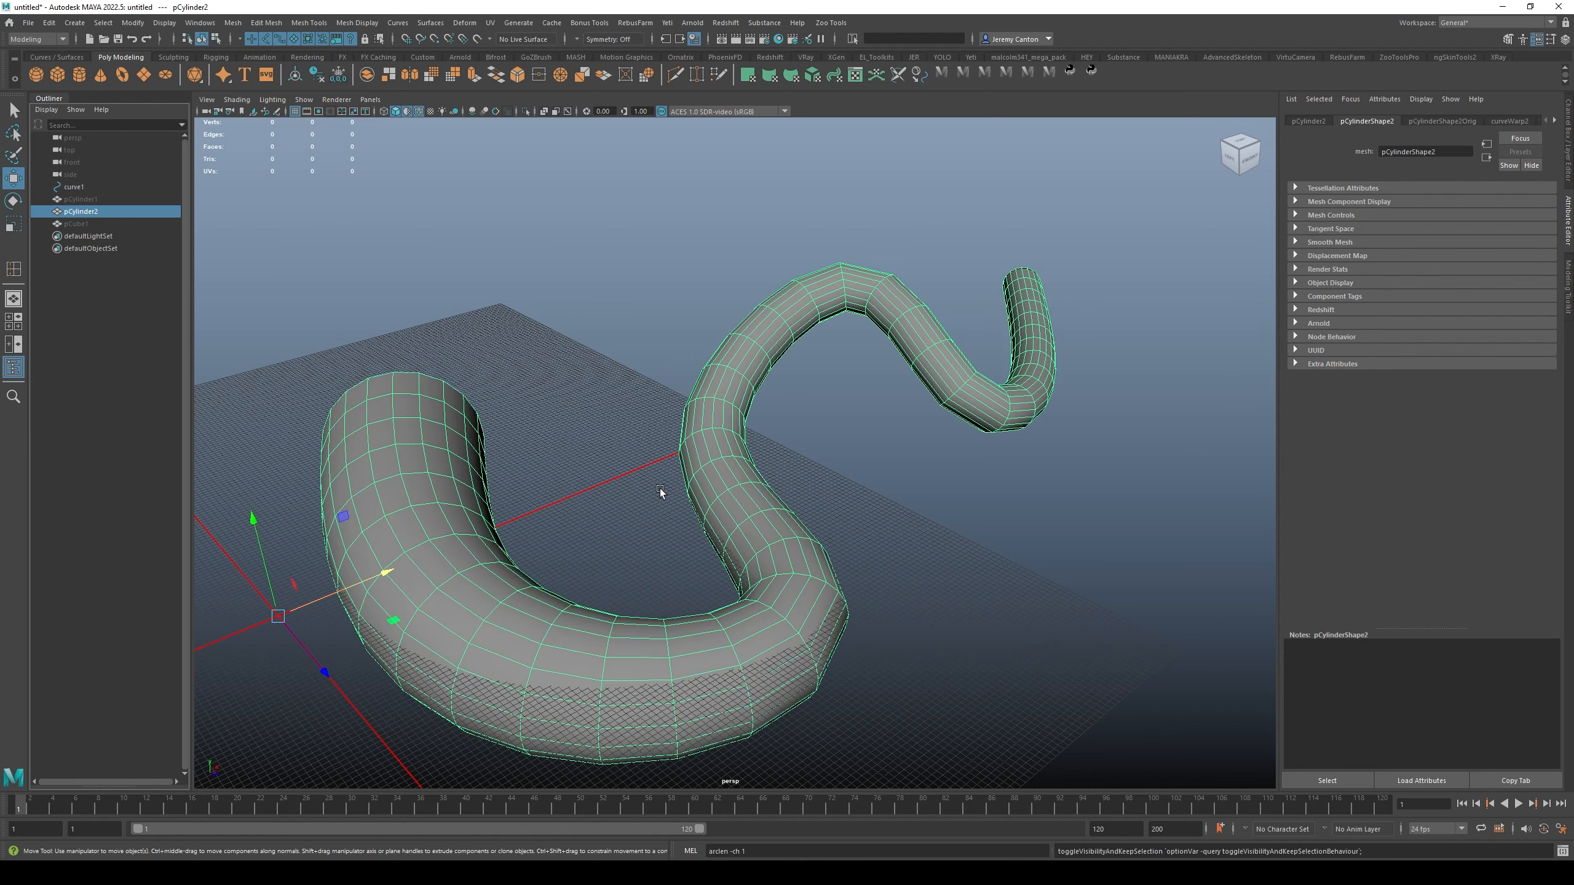
# Open the curveWarp2 settings of the tapered cylinder and turn on Keep Length.
pyautogui.keyDown('alt'); pyautogui.moveTo(660, 491); pyautogui.dragTo(615, 446); pyautogui.keyUp('alt')
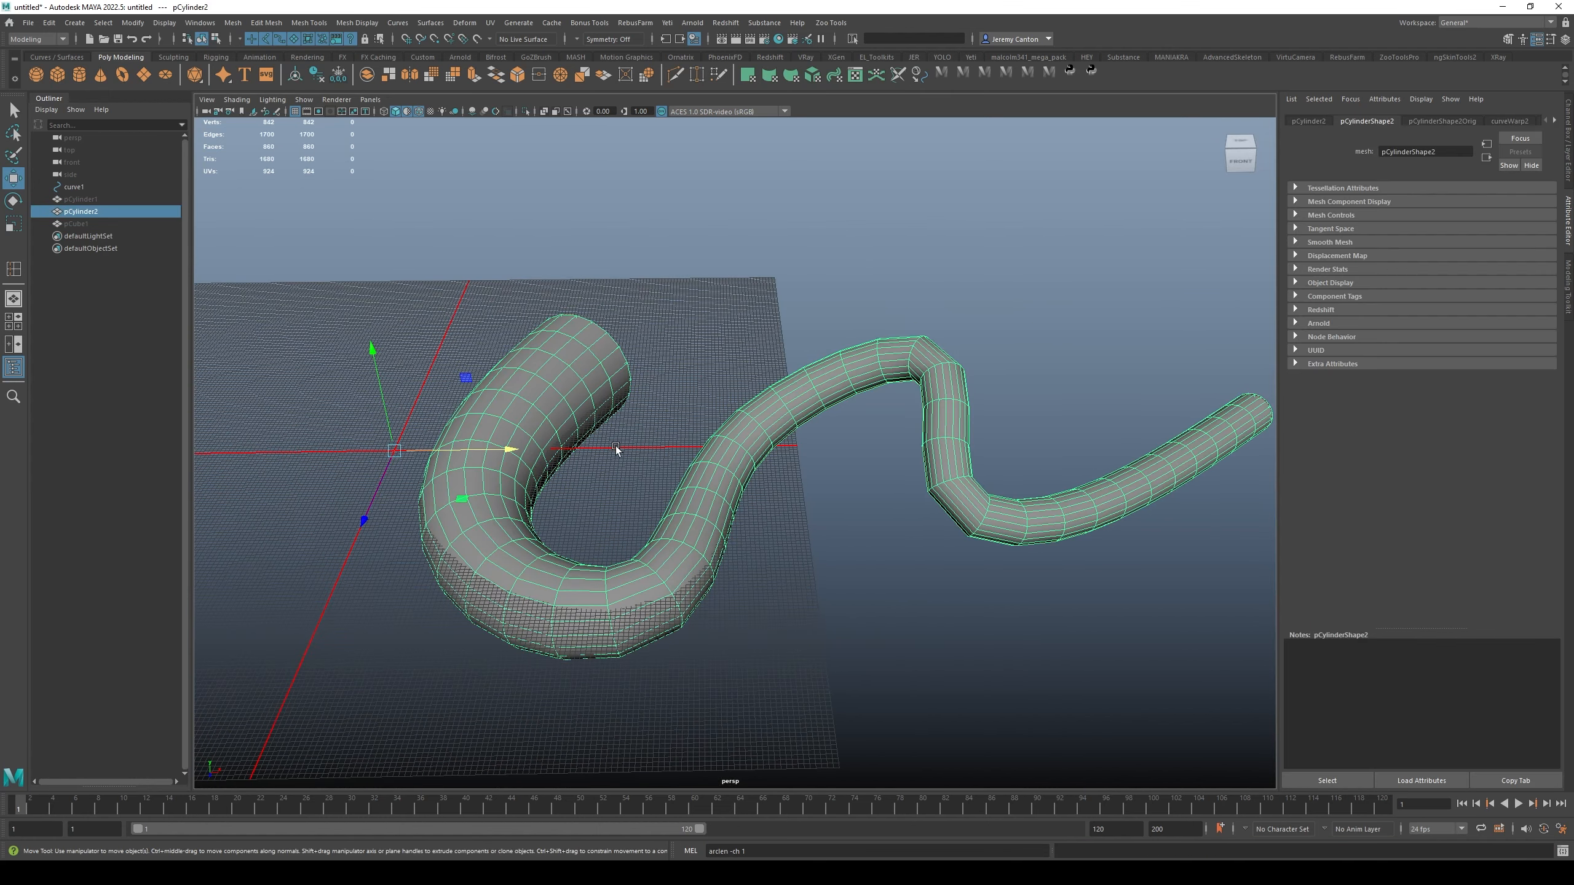
pyautogui.click(1509, 121)
pyautogui.click(1392, 318)
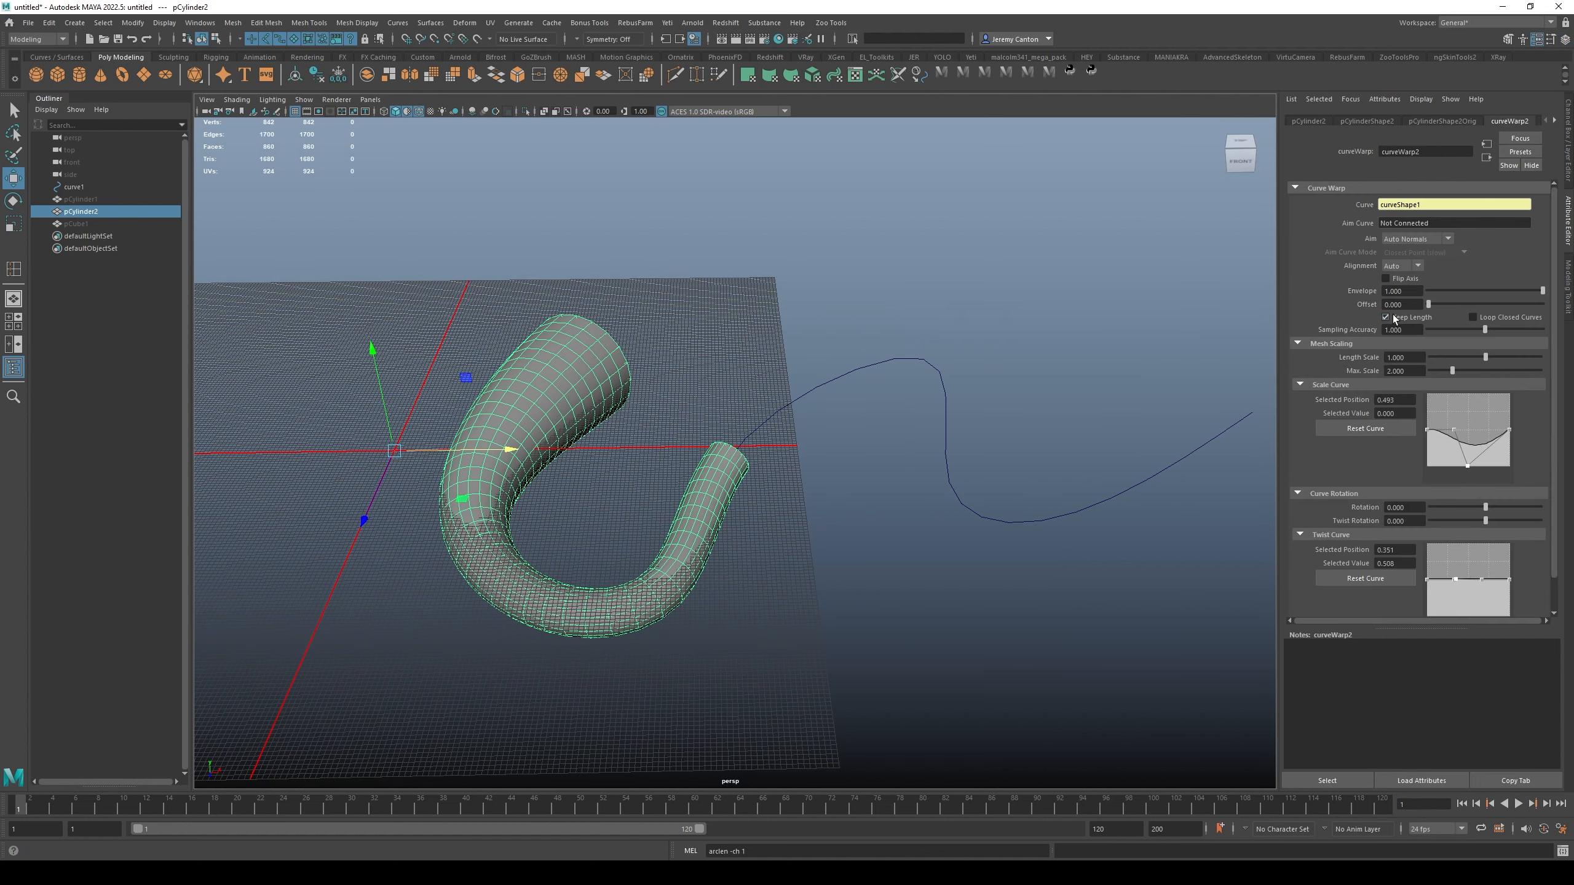
pyautogui.click(1386, 318)
# Hide the tapered cylinder so only the curve remains, and switch to the Select tool.
pyautogui.keyDown('alt'); pyautogui.moveTo(1208, 322); pyautogui.dragTo(994, 319); pyautogui.keyUp('alt')
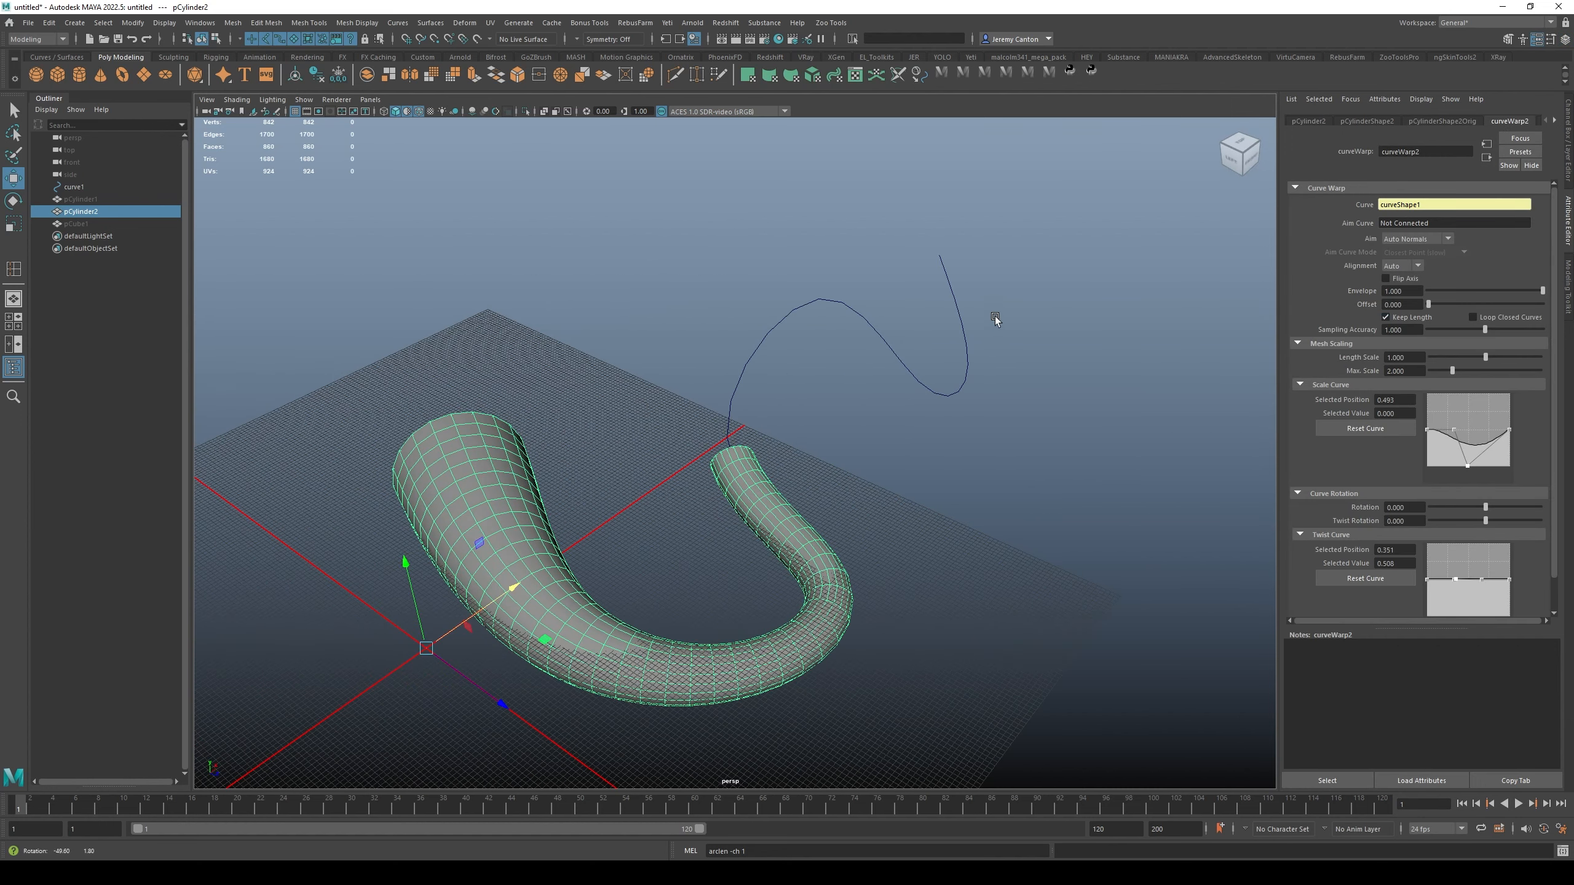
pyautogui.hotkey('ctrl', 'h')
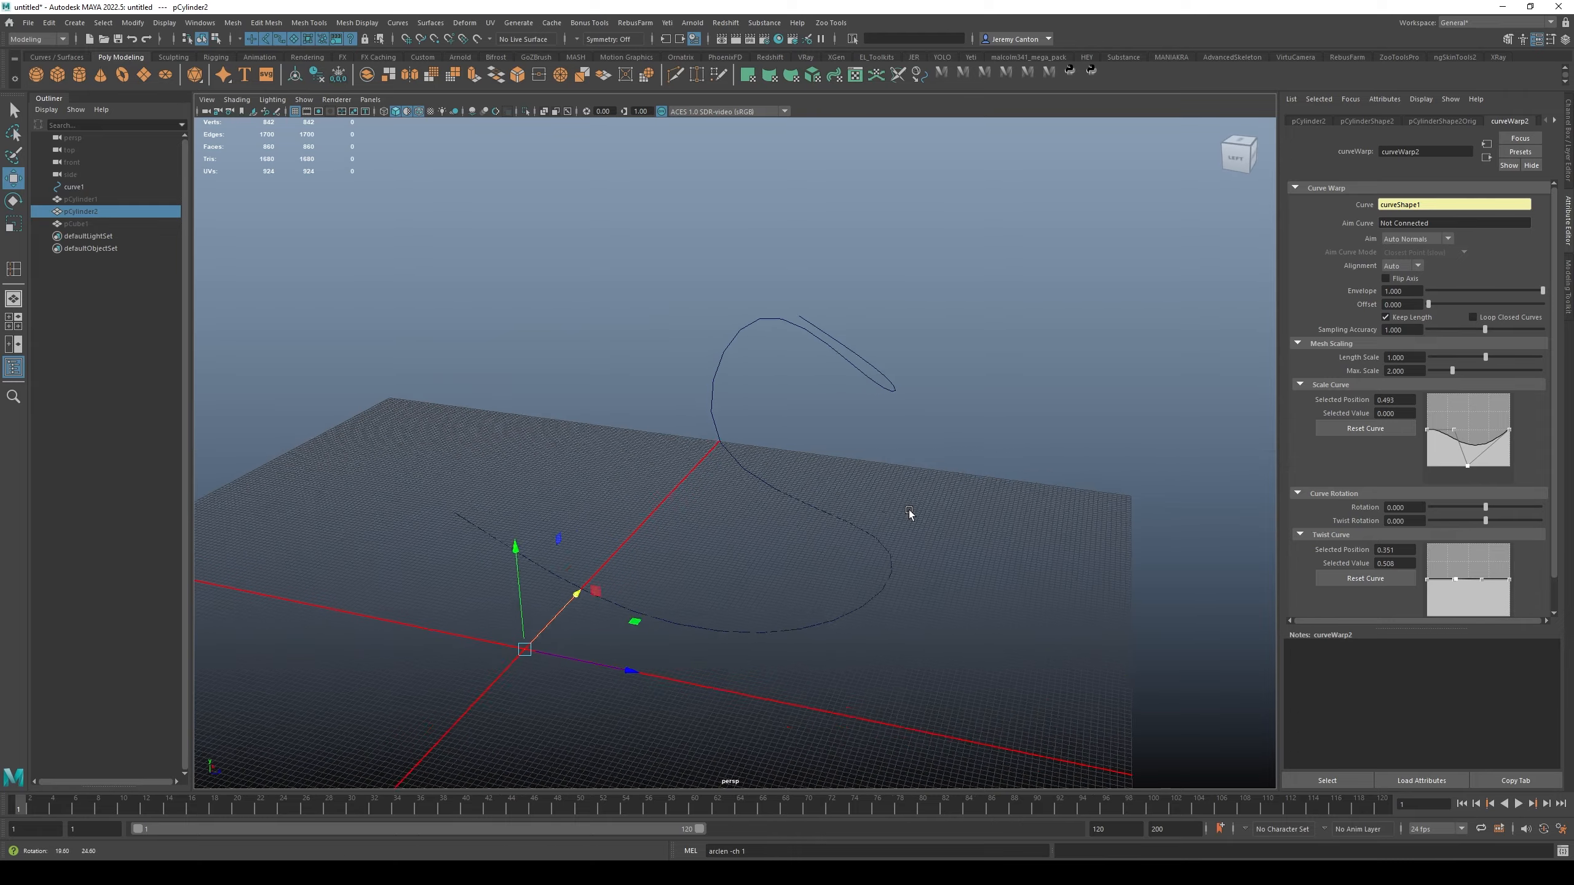
pyautogui.press('q')
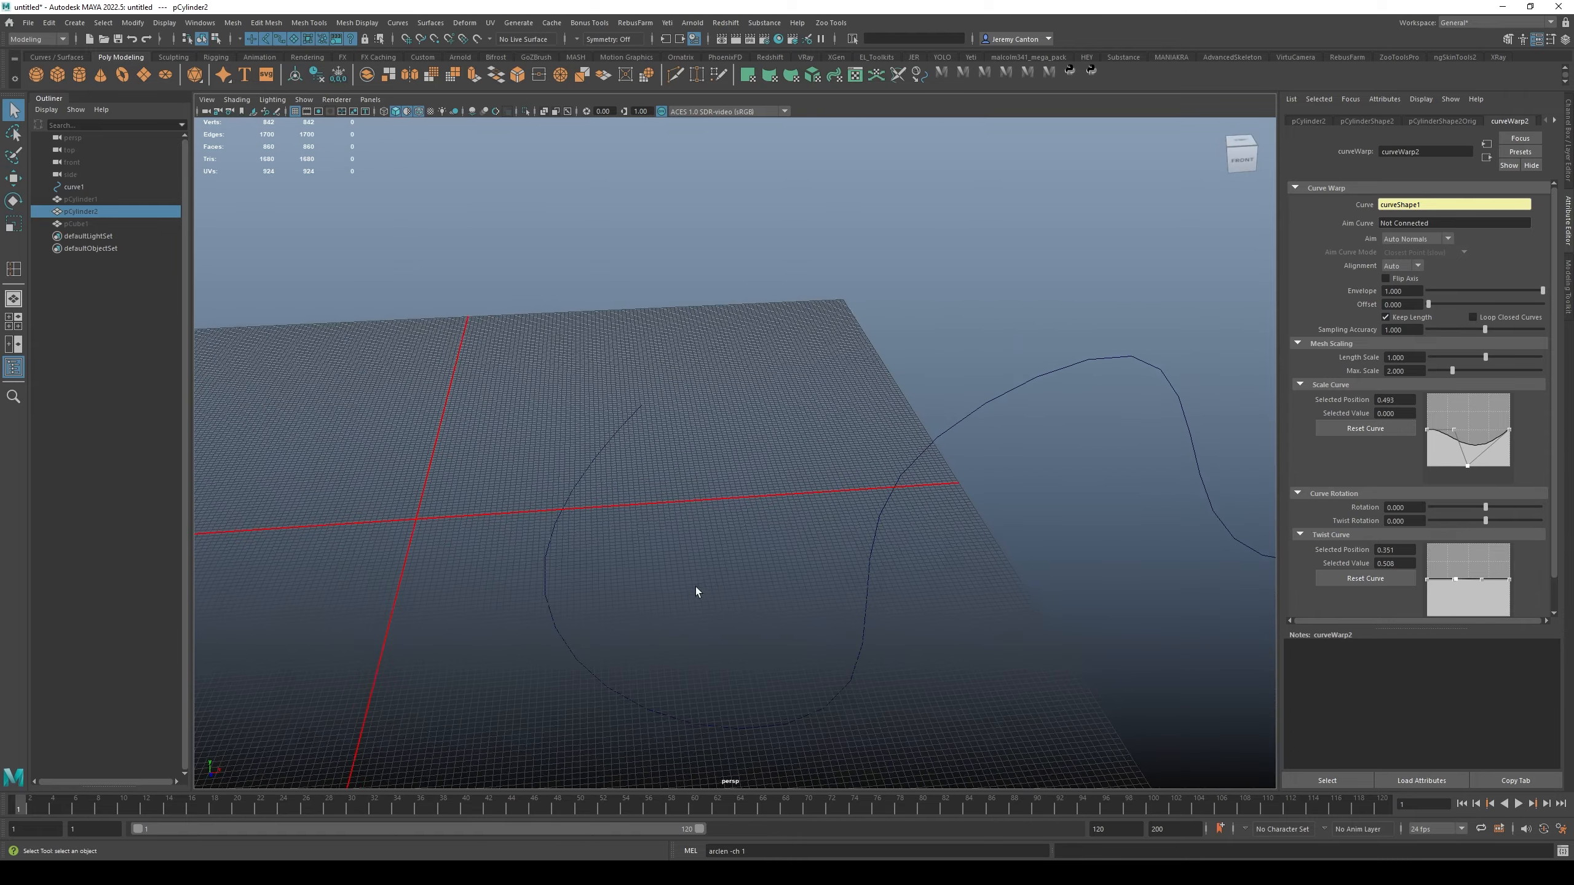